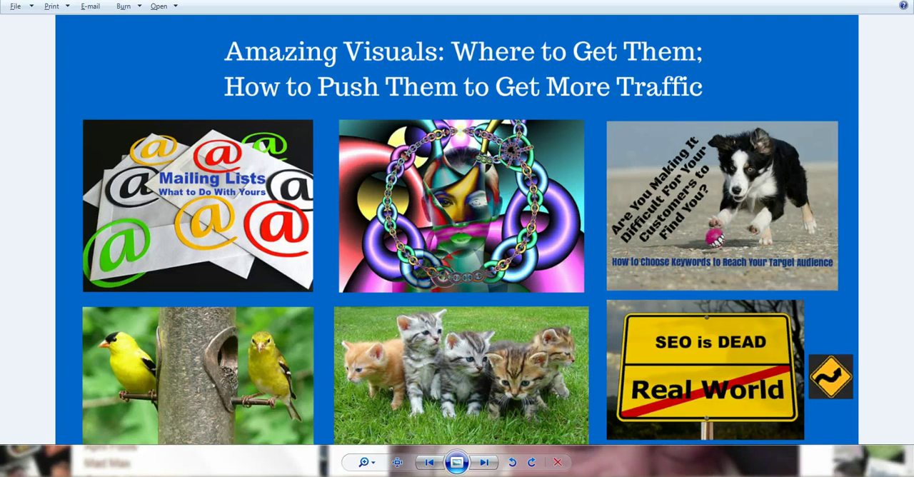
Switch to Twitter in Firefox and examine the home feed, comparing how image tweets stand out from text-only tweets
mouse_move(334, 476)
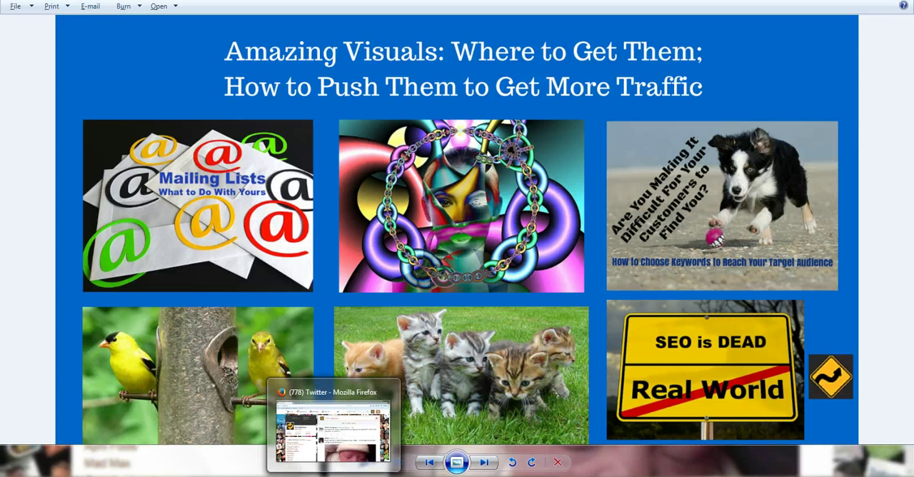
click(333, 425)
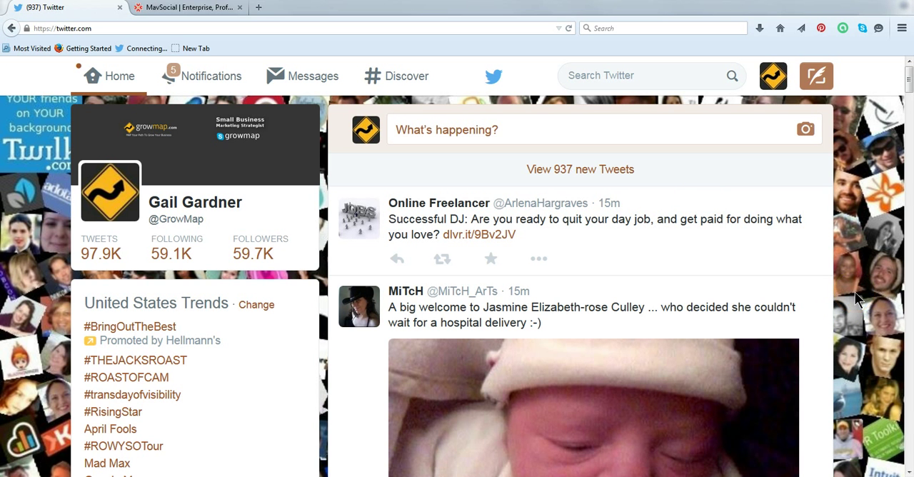
scroll(856, 299, down, 2)
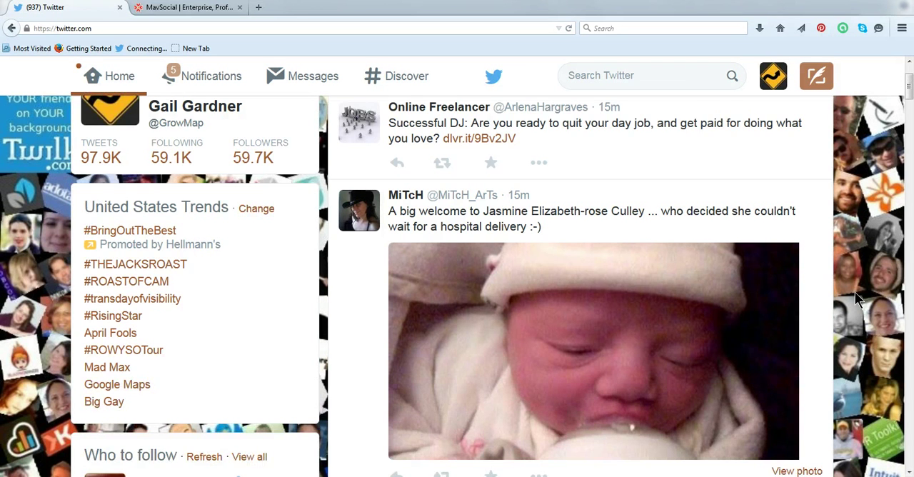
scroll(856, 294, down, 2)
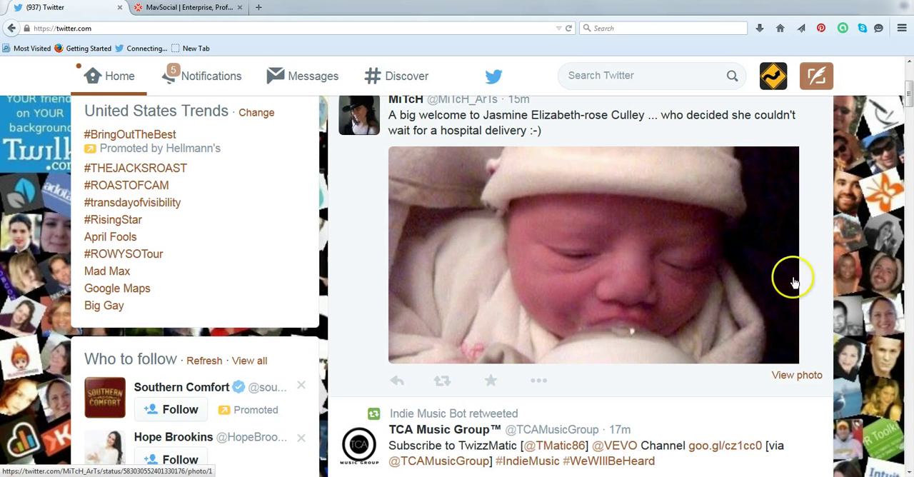
scroll(835, 282, down, 4)
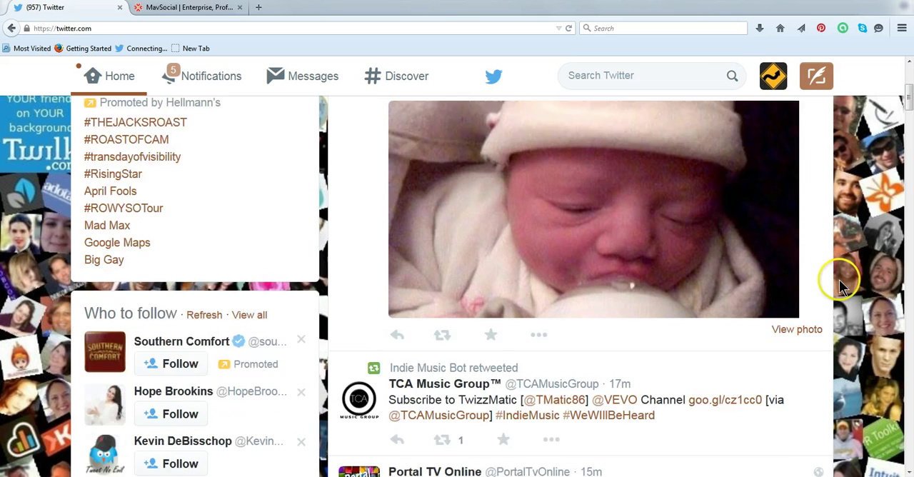
scroll(848, 292, down, 4)
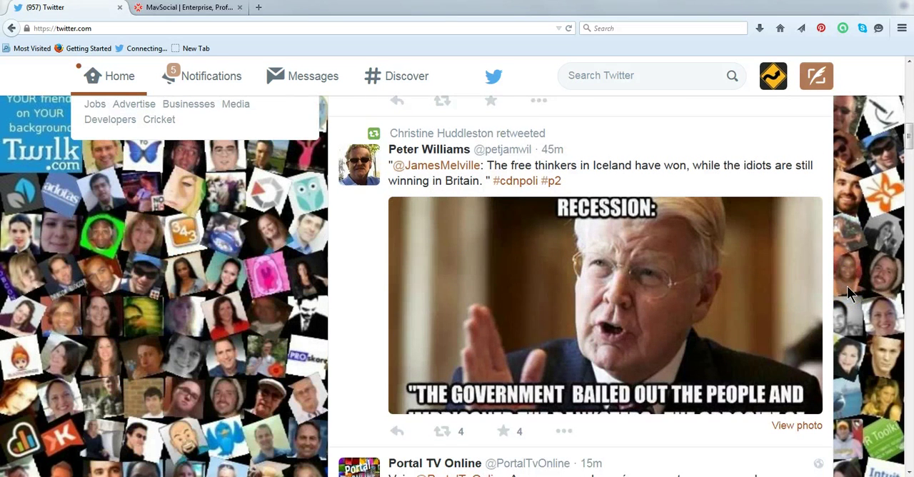
scroll(847, 286, down, 5)
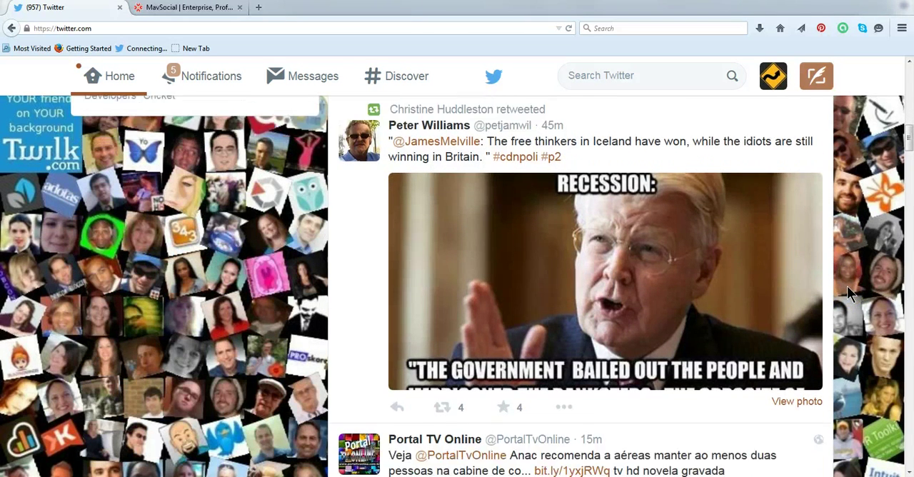
scroll(846, 285, down, 3)
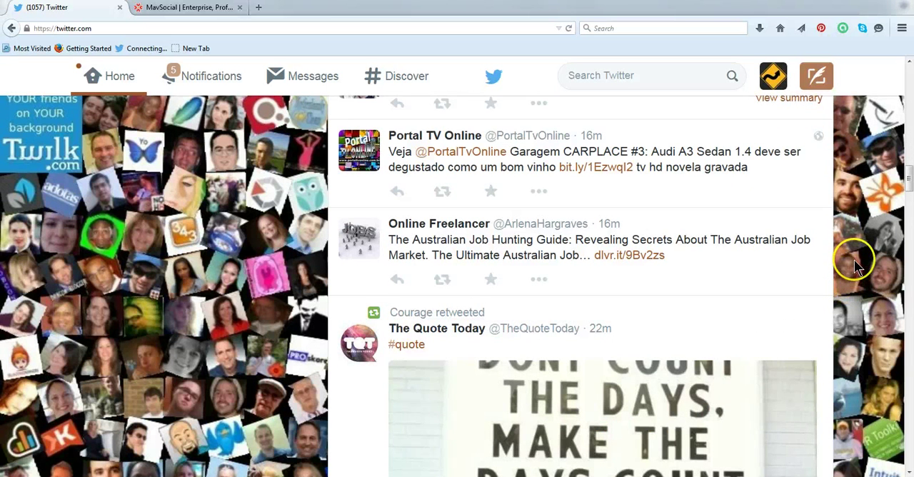
scroll(857, 266, down, 2)
scroll(857, 266, down, 3)
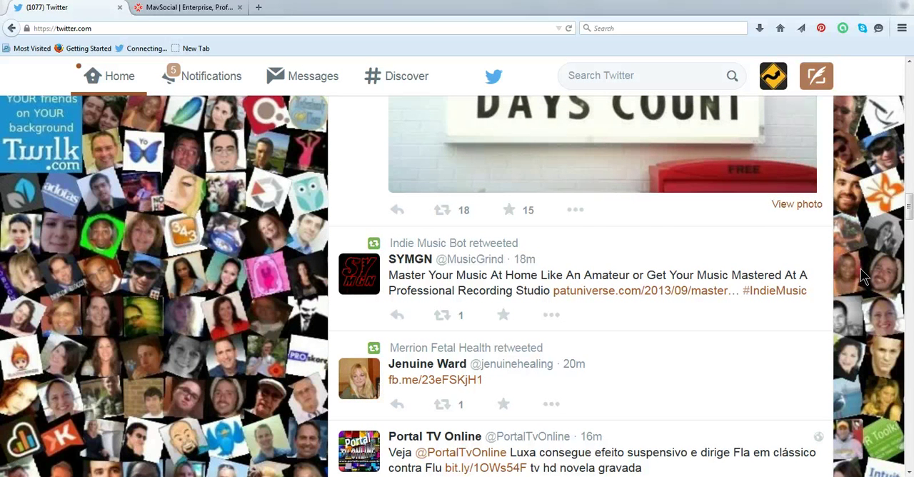
scroll(864, 277, down, 9)
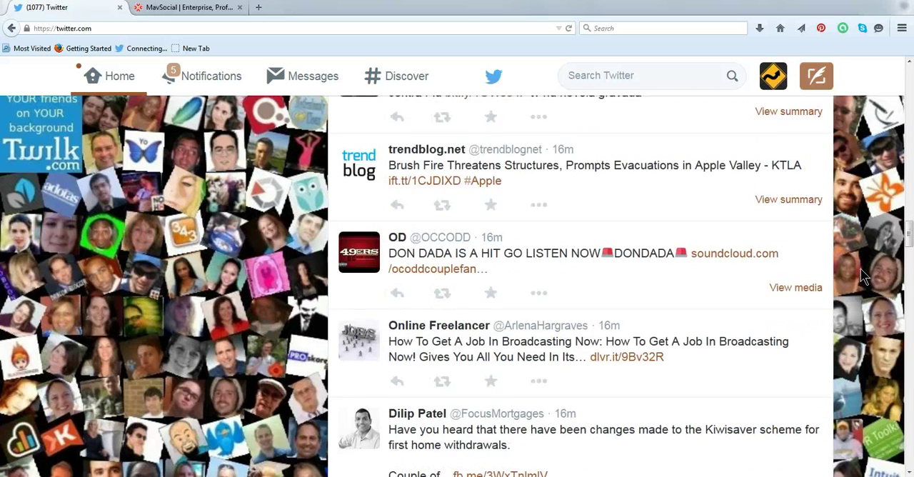
scroll(864, 277, down, 14)
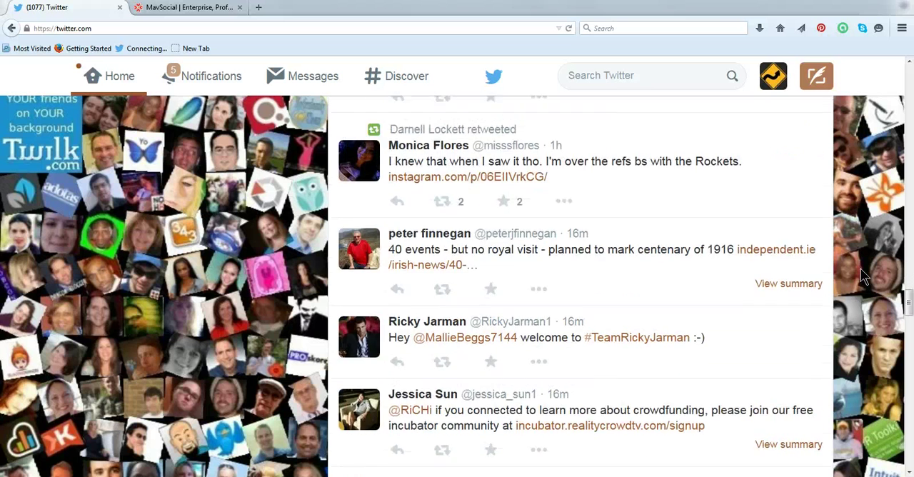
scroll(863, 277, down, 5)
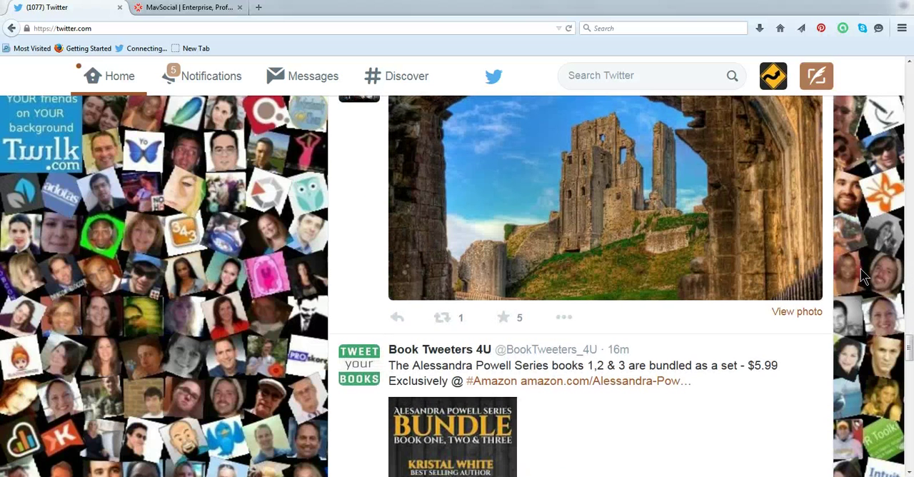
scroll(864, 277, up, 1)
click(746, 268)
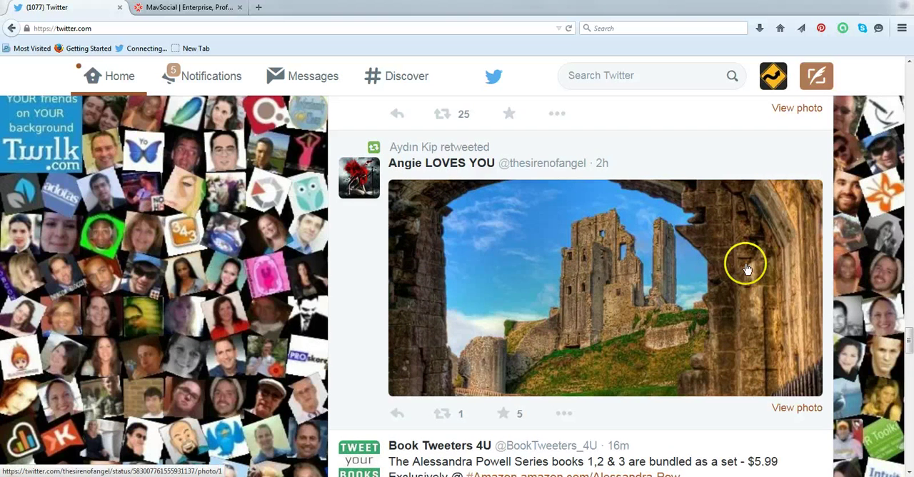
scroll(860, 282, down, 3)
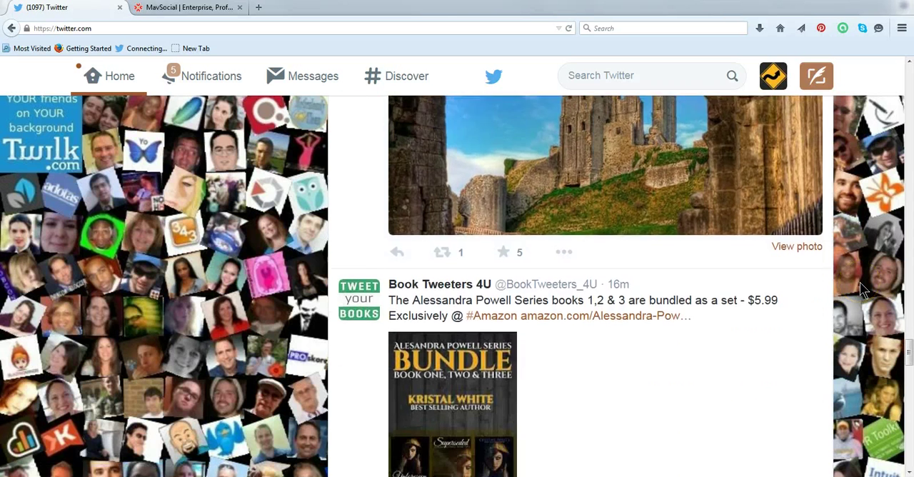
scroll(863, 289, down, 12)
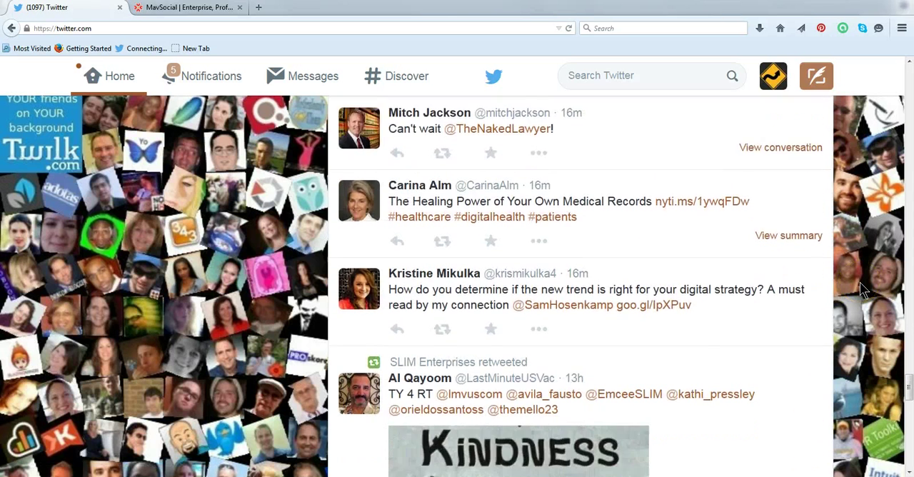
scroll(860, 285, down, 3)
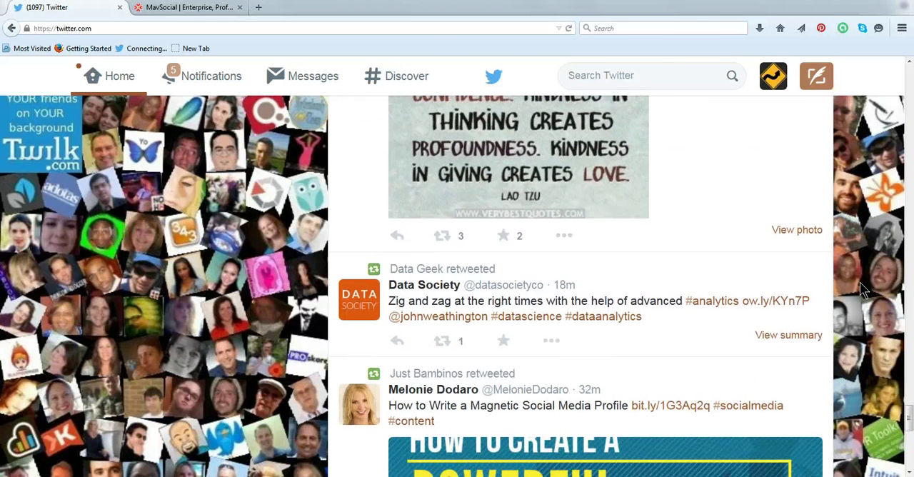
scroll(860, 282, down, 7)
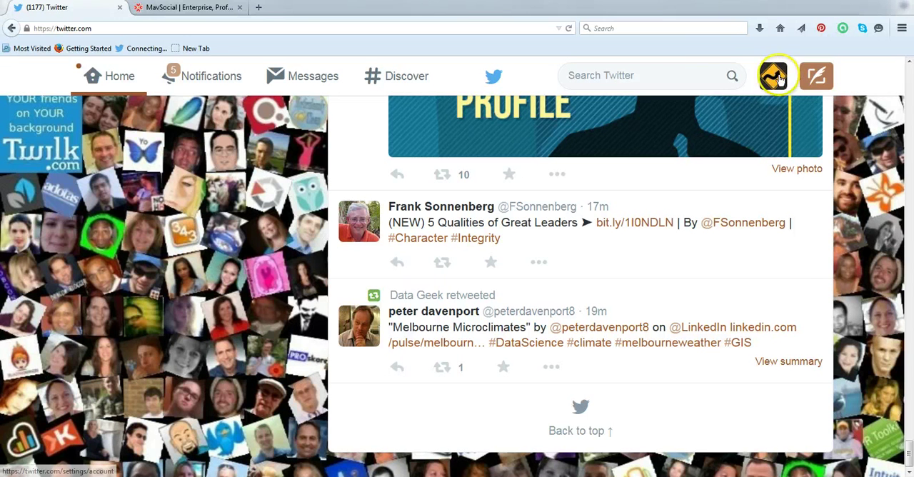
Open the account's Twitter lists and go to the Visual list
click(771, 78)
click(725, 173)
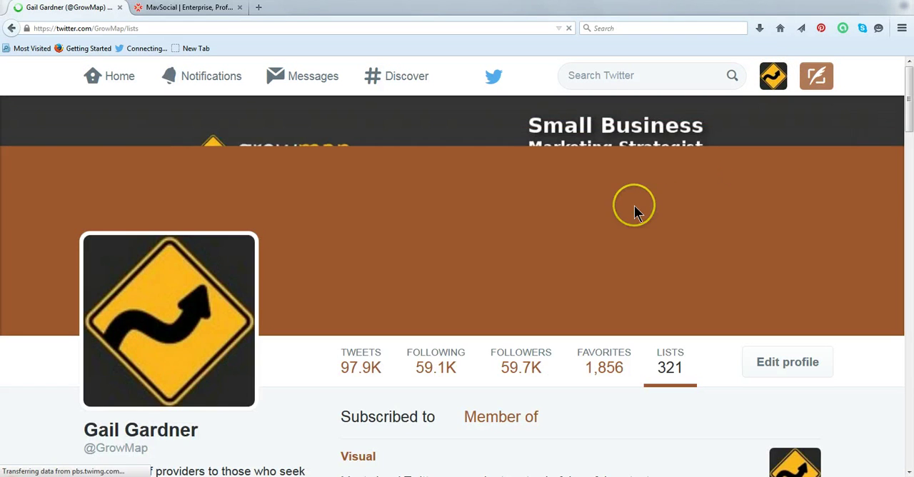
scroll(518, 245, down, 2)
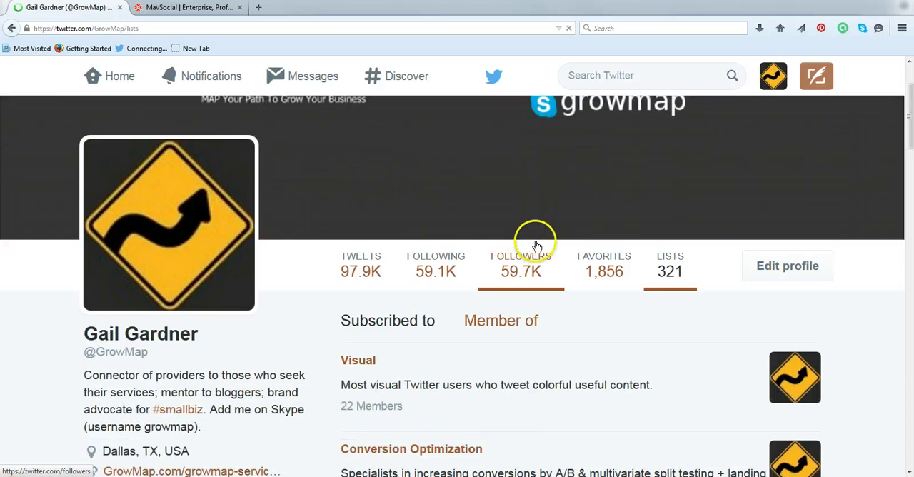
scroll(537, 246, down, 2)
click(364, 264)
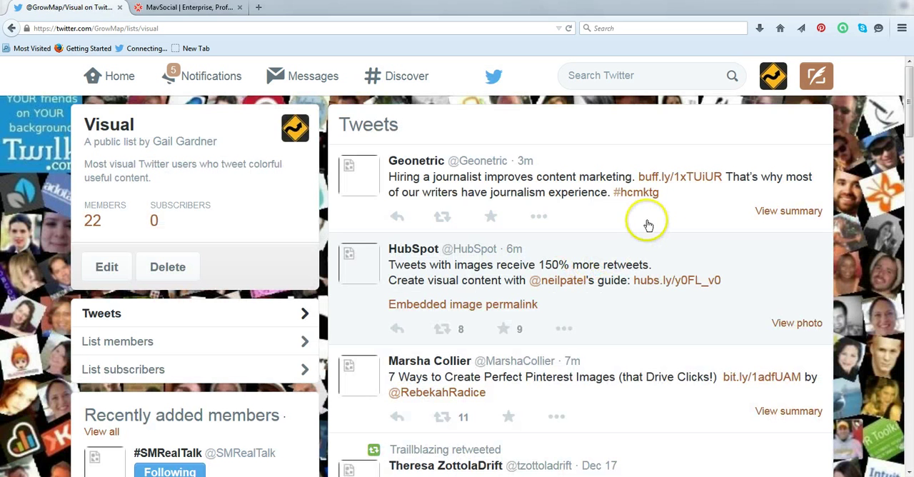
Retweet HubSpot's tweet about tweets with images receiving 150% more retweets from the Visual list
scroll(646, 226, down, 3)
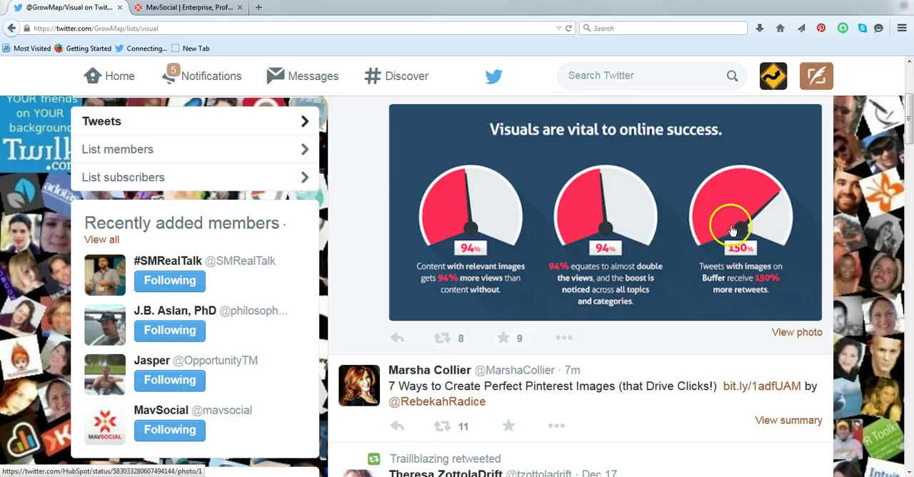
click(444, 339)
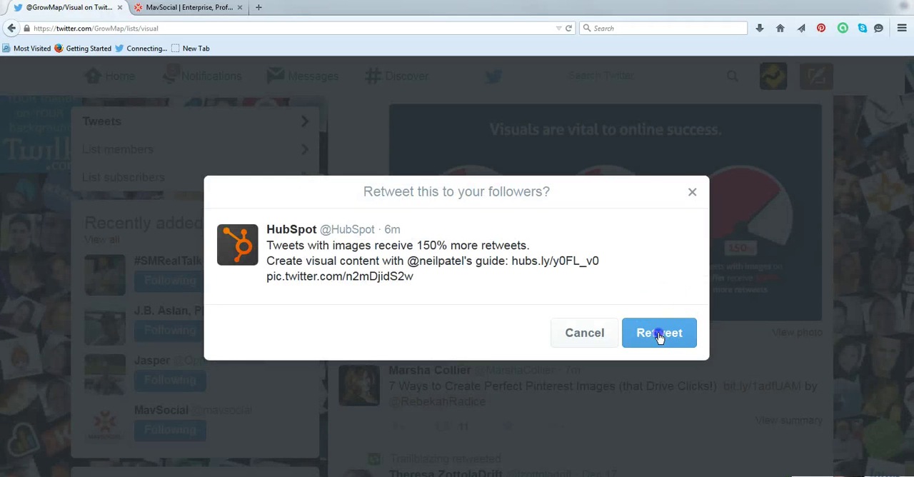
click(658, 306)
Examine the other tweets in the Visual list, looking for posts with eye-catching or shareable images
scroll(581, 259, down, 3)
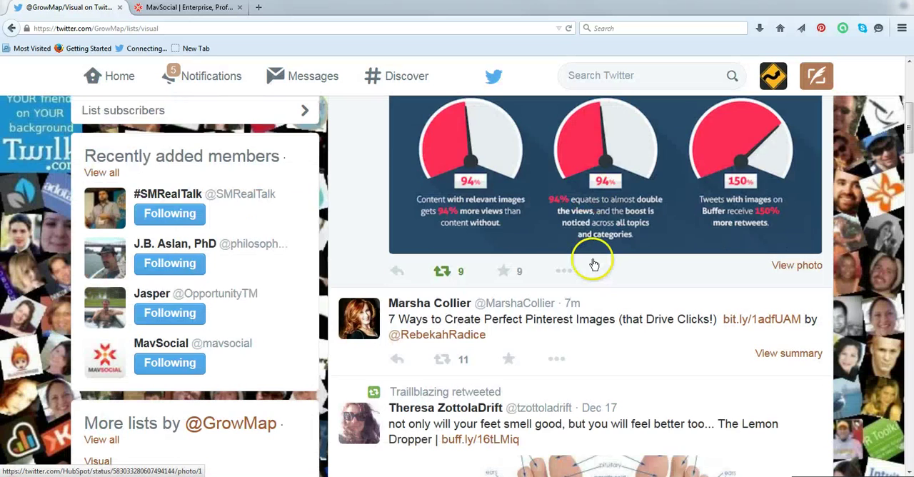
scroll(594, 264, down, 2)
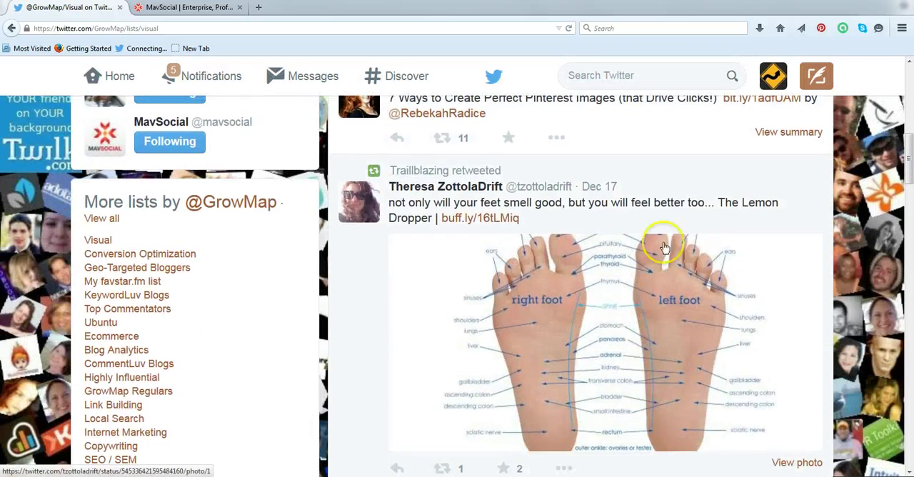
scroll(743, 236, down, 15)
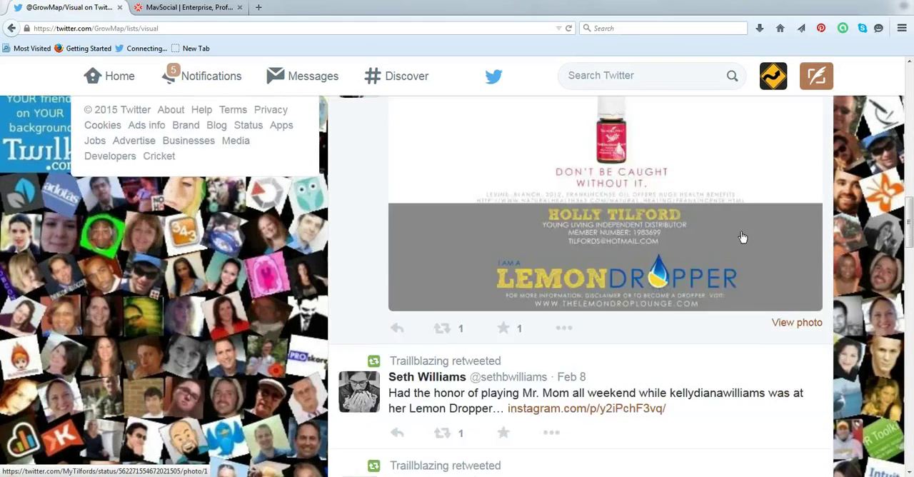
scroll(742, 236, down, 15)
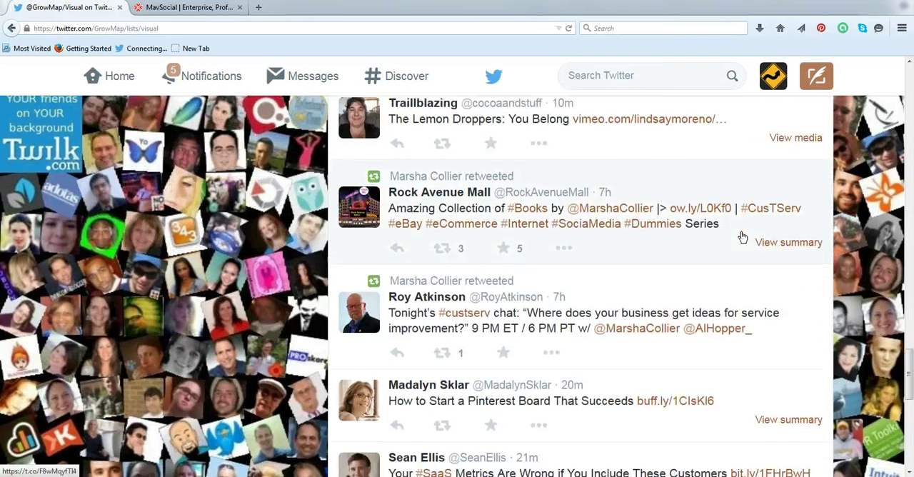
scroll(742, 236, down, 3)
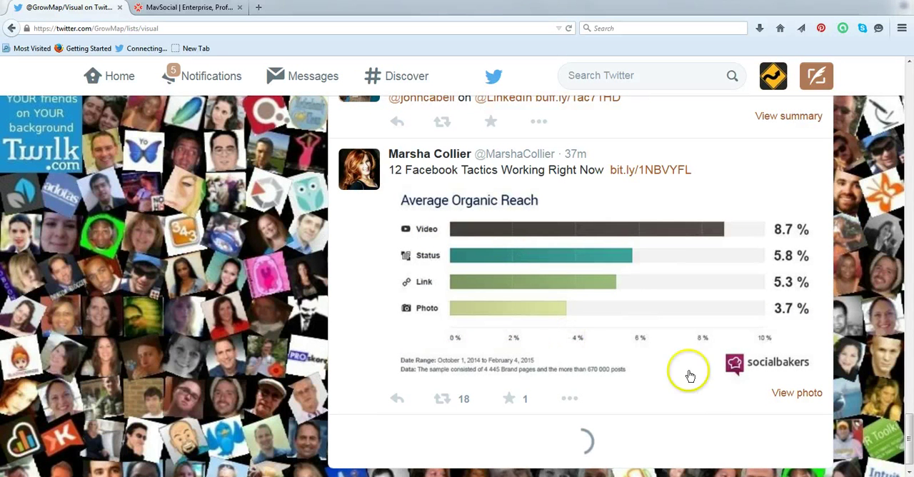
scroll(642, 307, down, 2)
scroll(656, 293, up, 8)
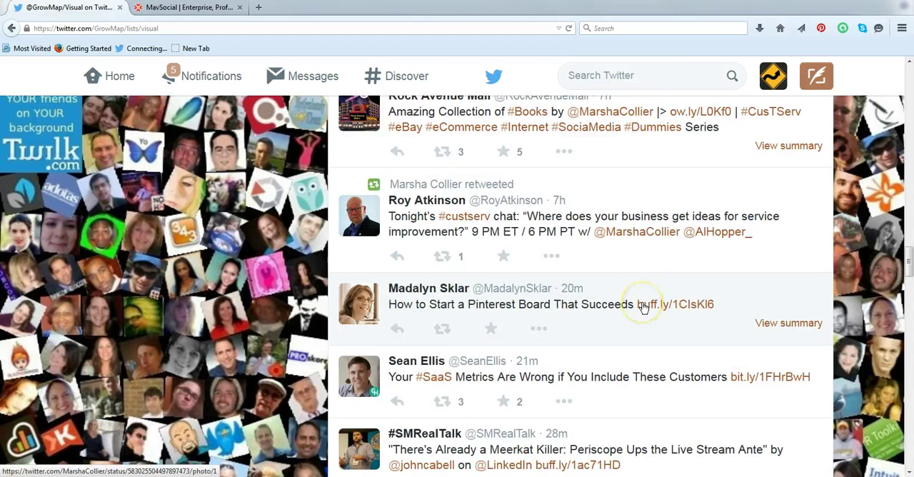
scroll(642, 307, up, 15)
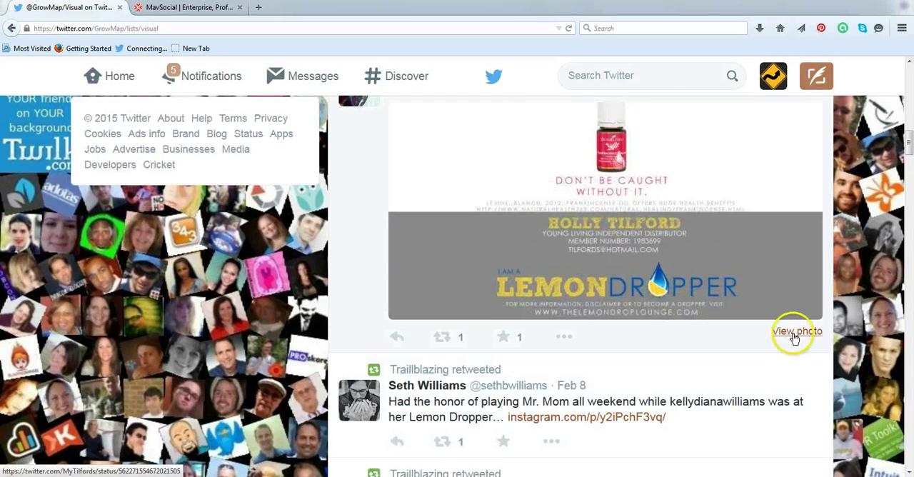
scroll(608, 322, down, 5)
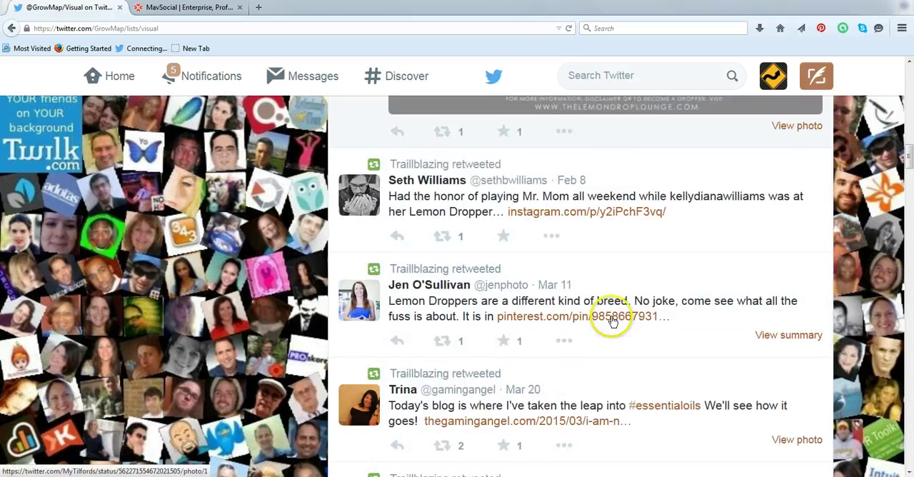
scroll(612, 321, down, 15)
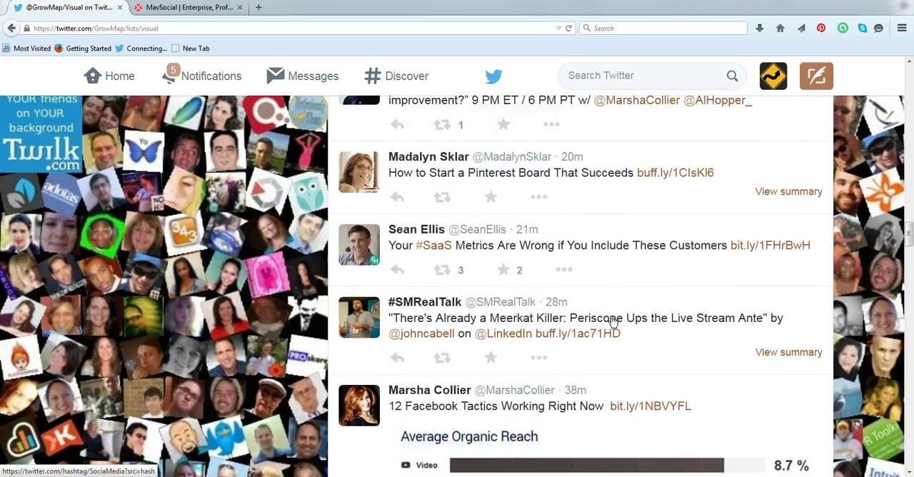
scroll(613, 322, down, 15)
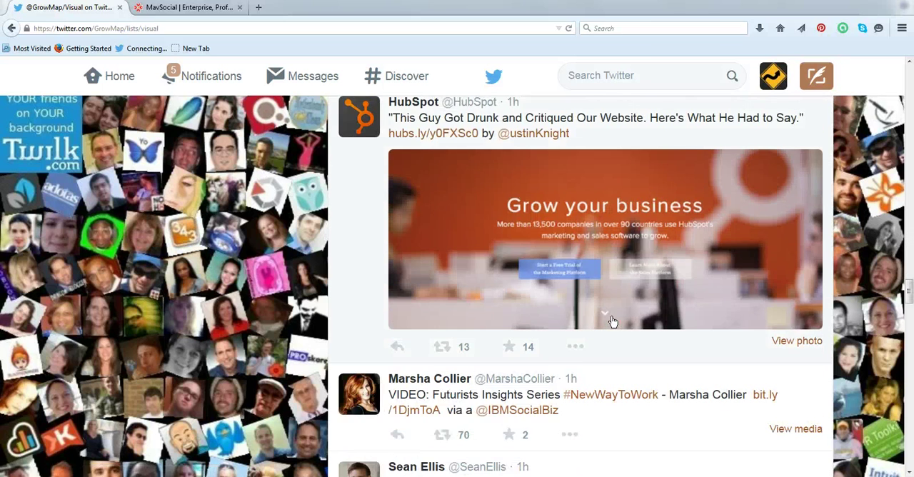
click(610, 323)
scroll(585, 333, down, 5)
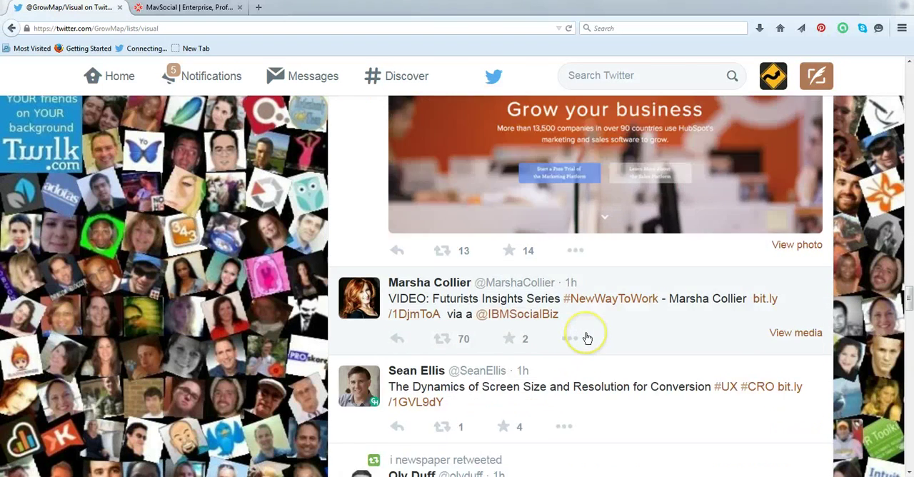
scroll(585, 336, down, 3)
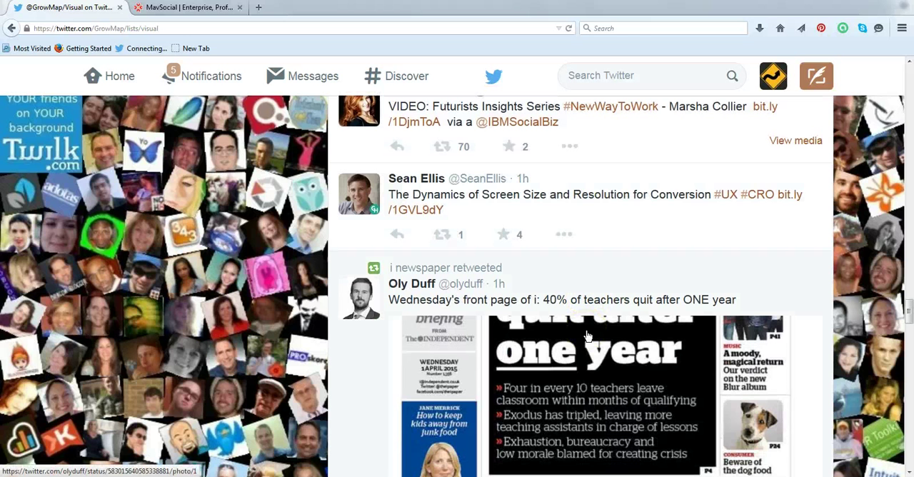
click(587, 336)
scroll(591, 327, down, 5)
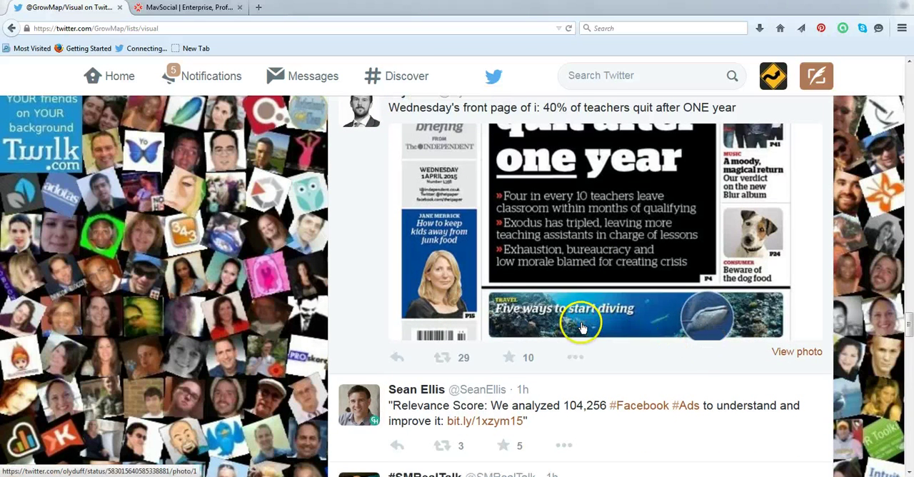
Look through the Visual list's image tweets from the teacher newspaper front page to the Pac-Man maps post
scroll(603, 320, up, 3)
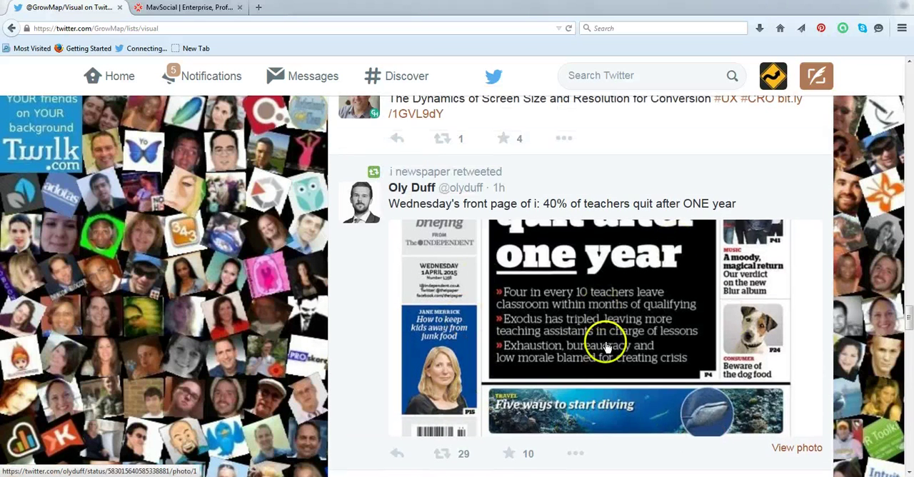
scroll(605, 341, down, 5)
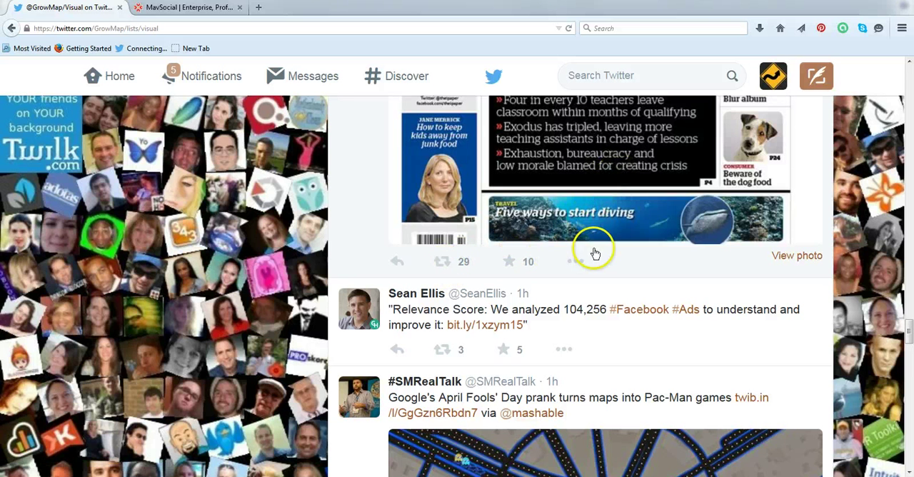
scroll(614, 250, up, 2)
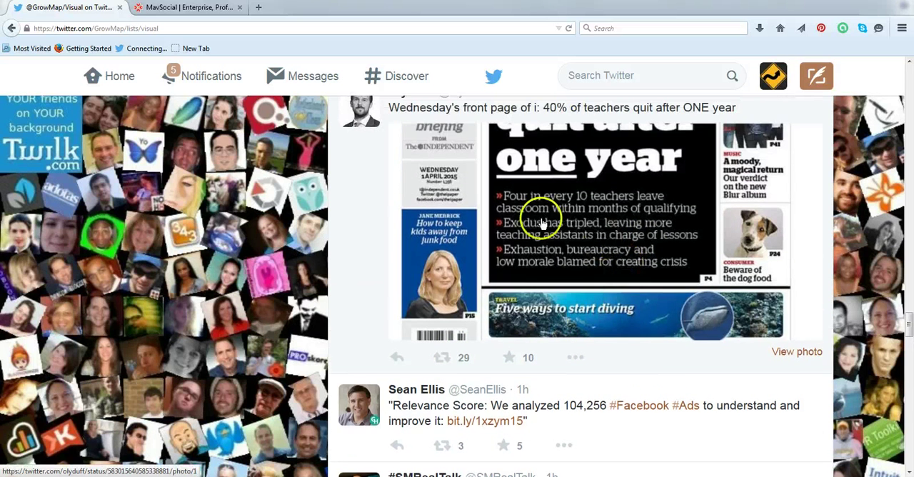
scroll(574, 203, down, 4)
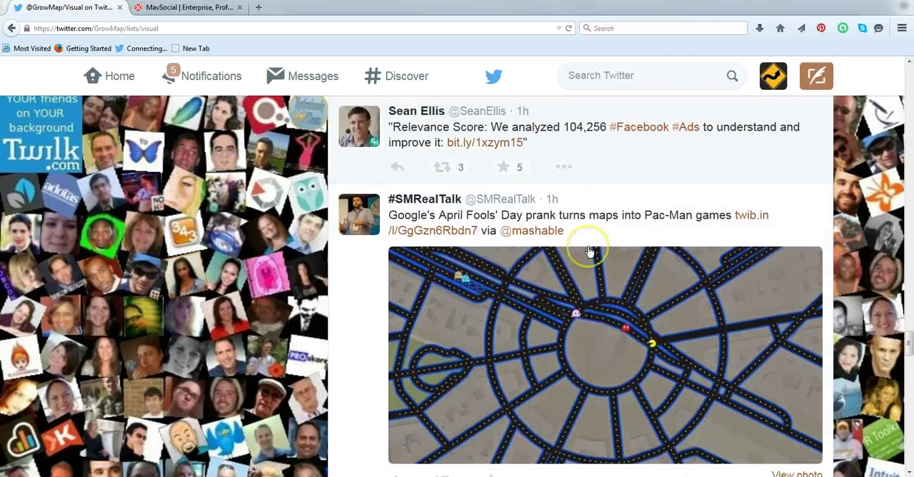
scroll(589, 252, down, 9)
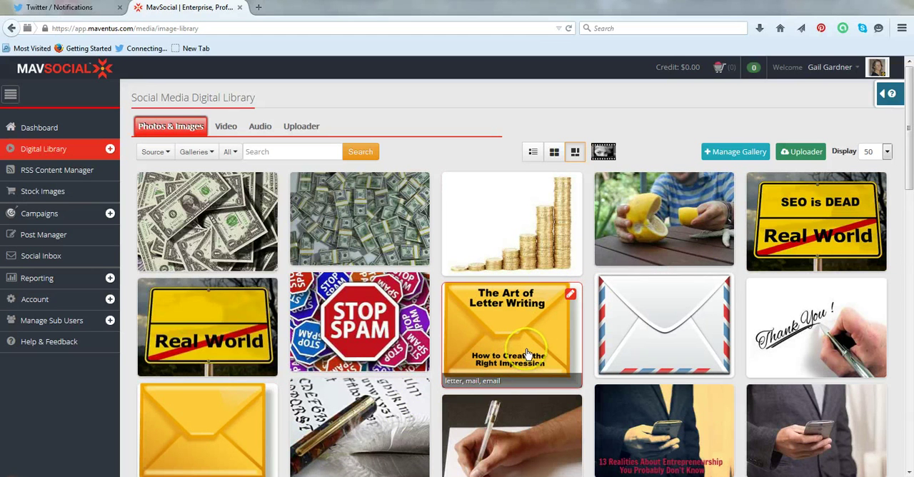
In MavSocial, look through the first page of photos and images in the Digital Library
scroll(532, 357, down, 2)
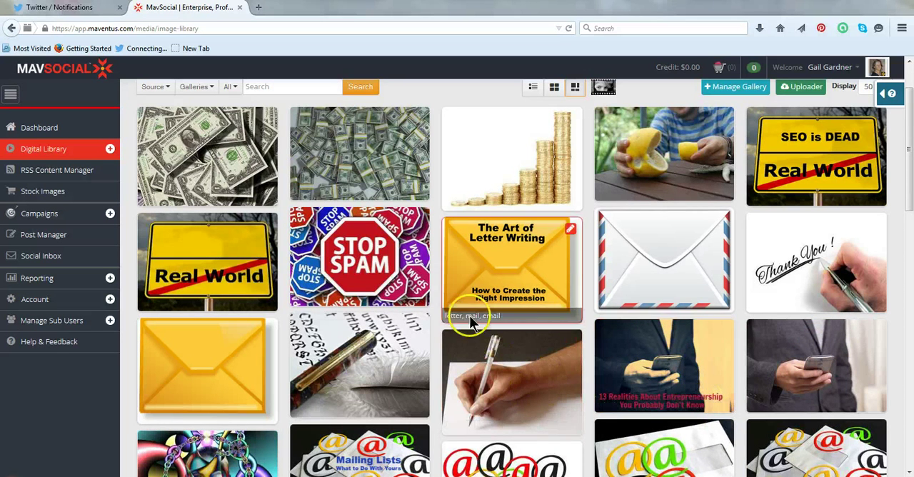
scroll(539, 359, down, 2)
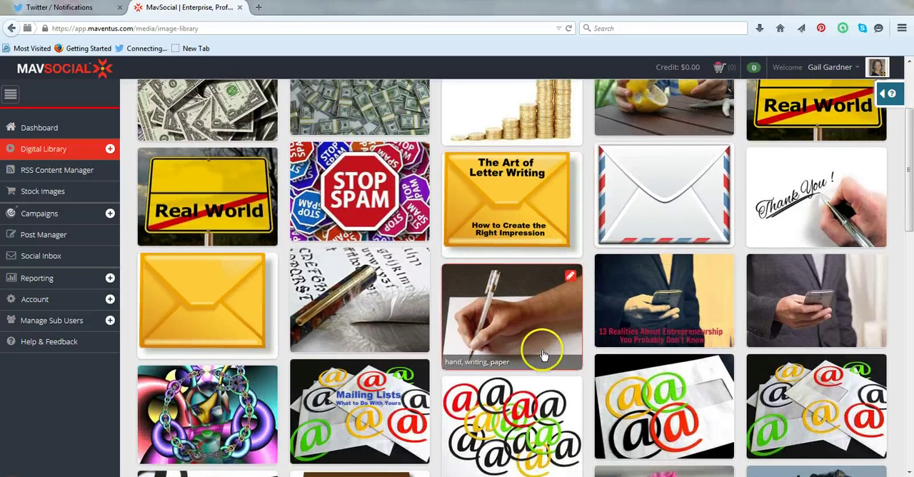
scroll(541, 350, down, 2)
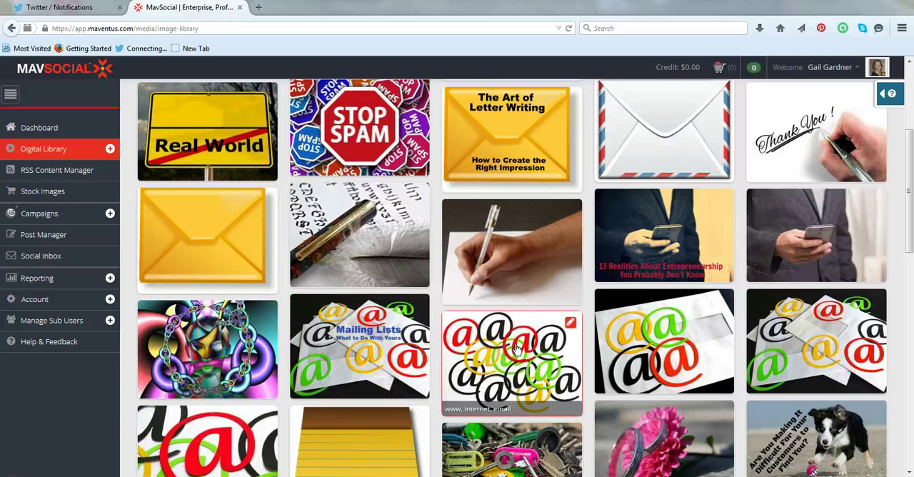
click(41, 197)
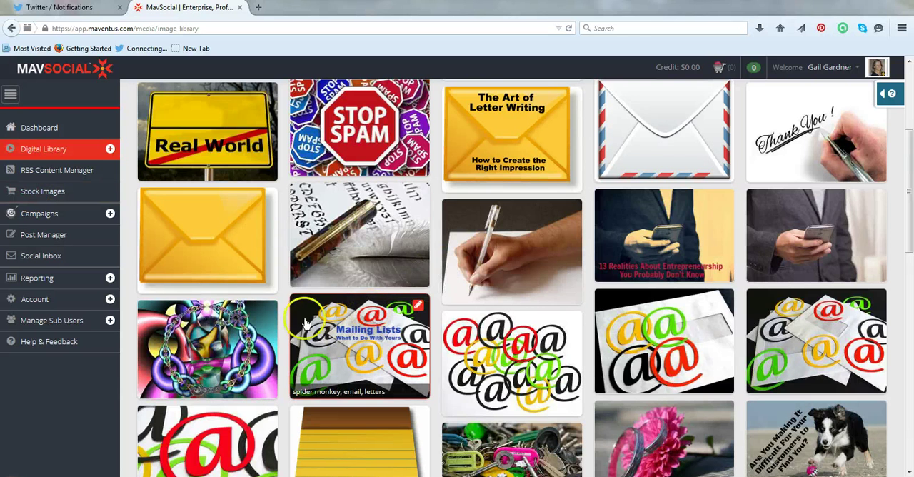
scroll(411, 364, down, 3)
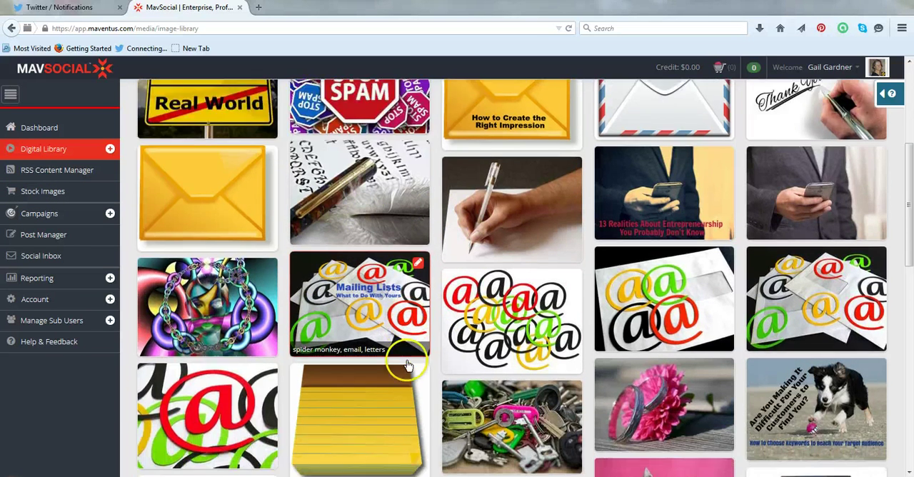
scroll(460, 355, down, 5)
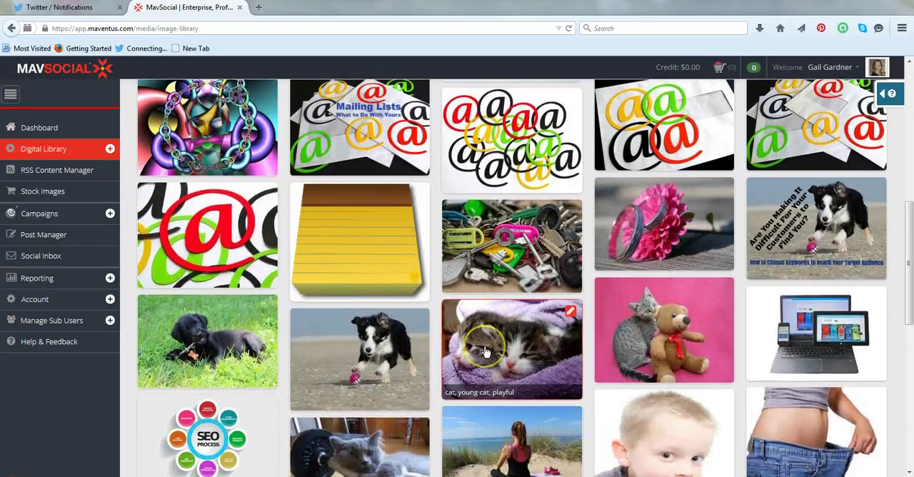
scroll(485, 350, down, 2)
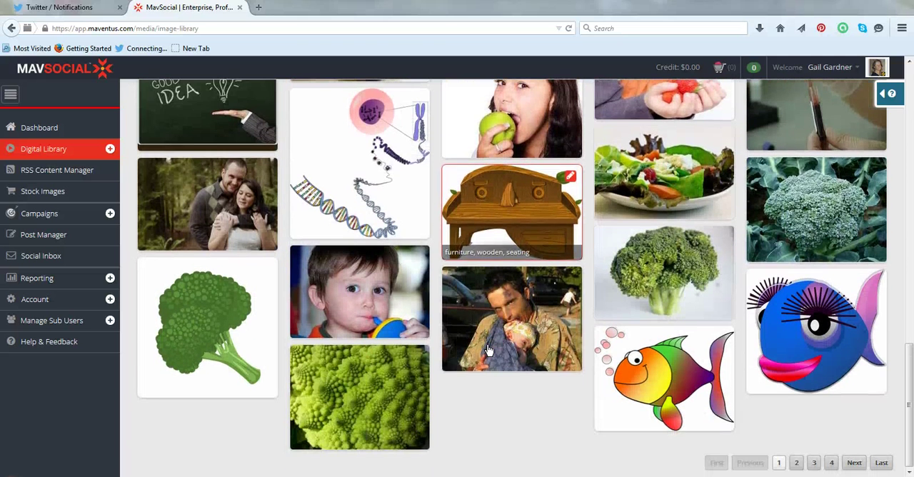
Go to page 2 of the image library, view the details of the framed "book, bored, college" image, and return to the library
click(797, 463)
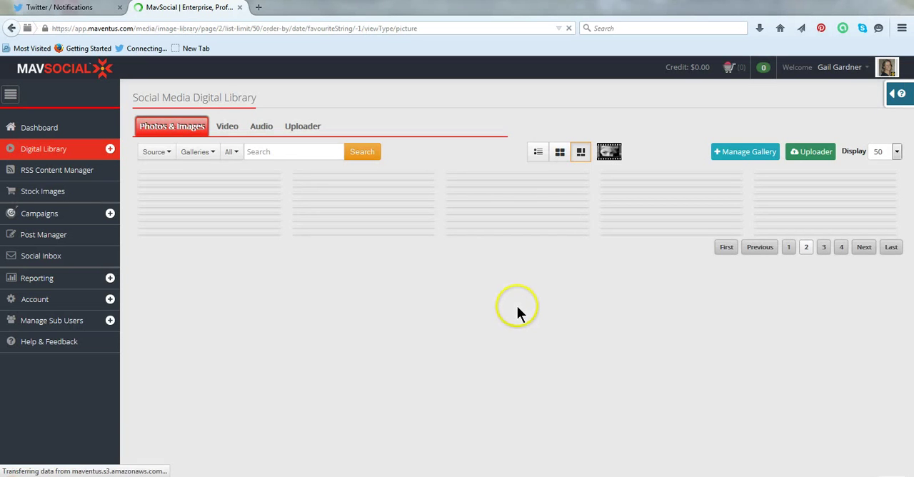
scroll(516, 314, down, 5)
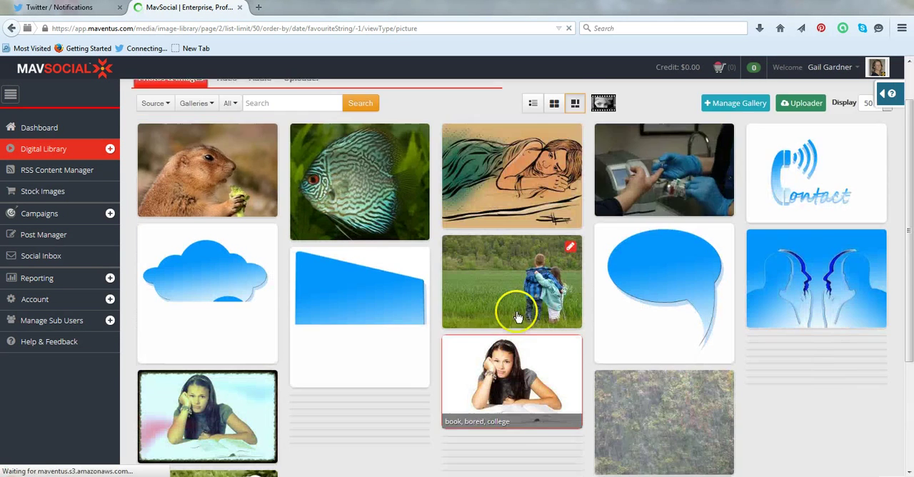
scroll(500, 282, up, 1)
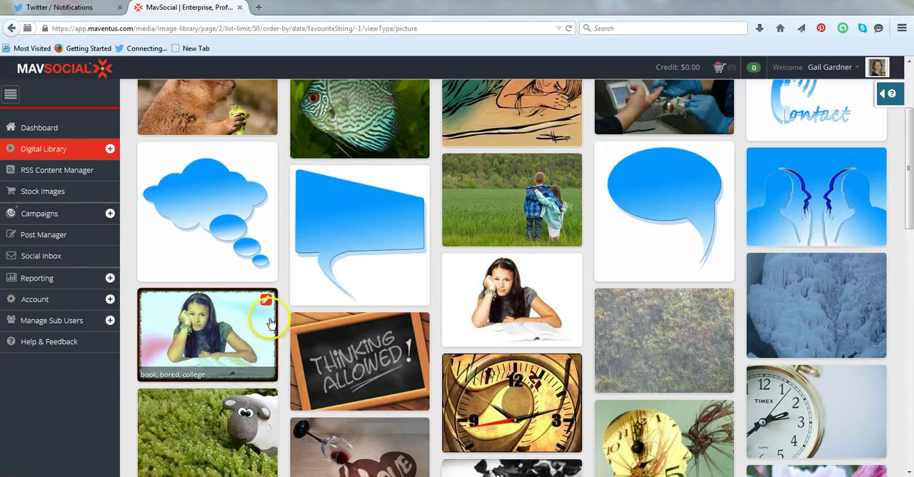
click(238, 346)
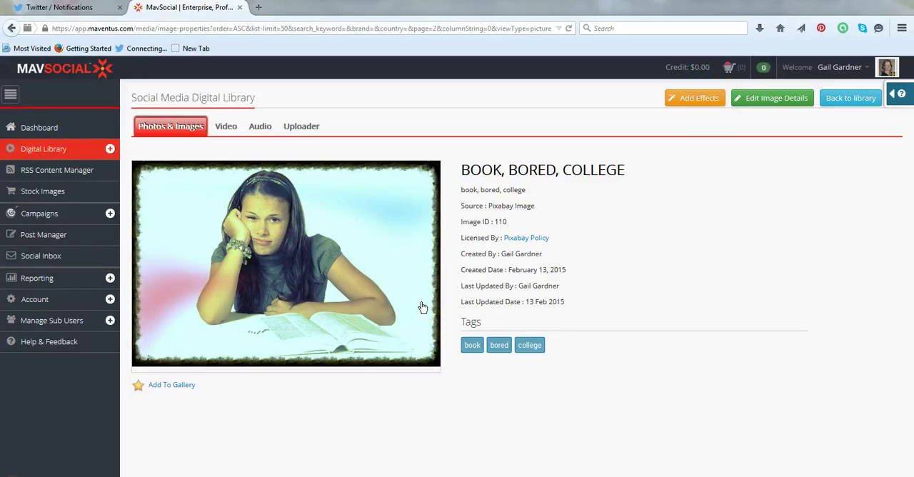
click(389, 329)
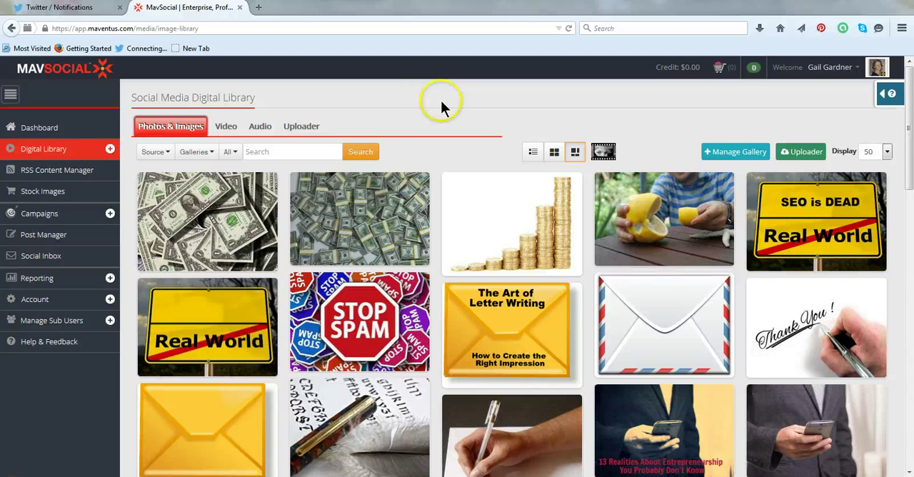
Search the stock image libraries for "cat"
click(38, 198)
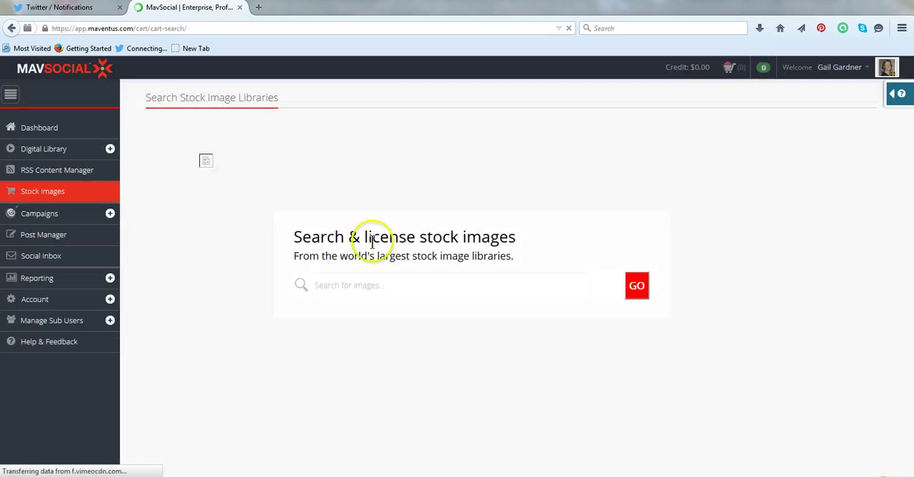
click(351, 285)
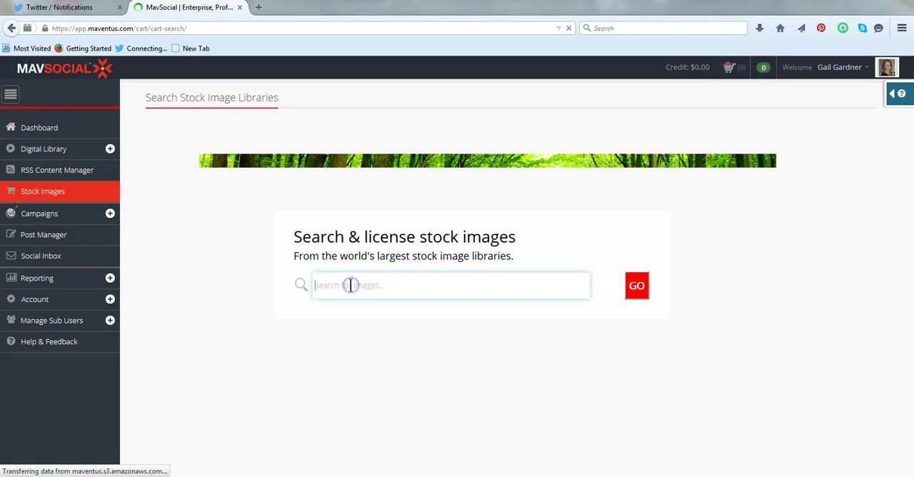
text(t)
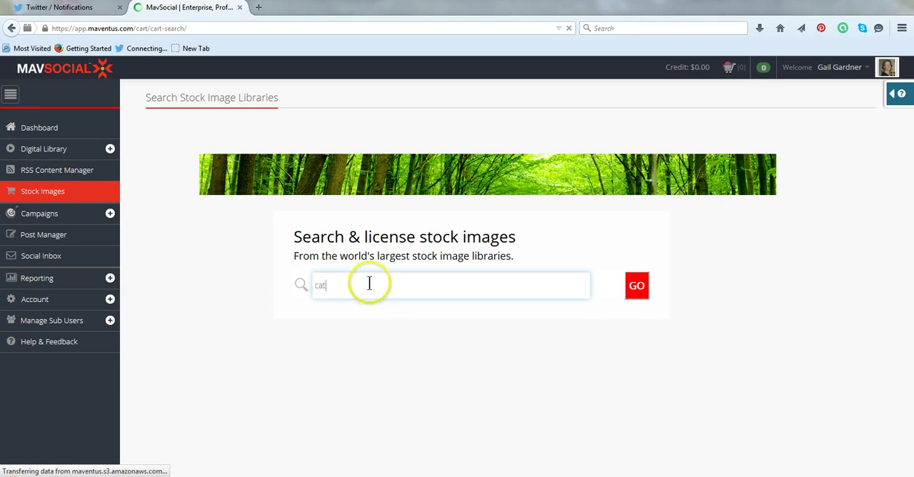
click(633, 286)
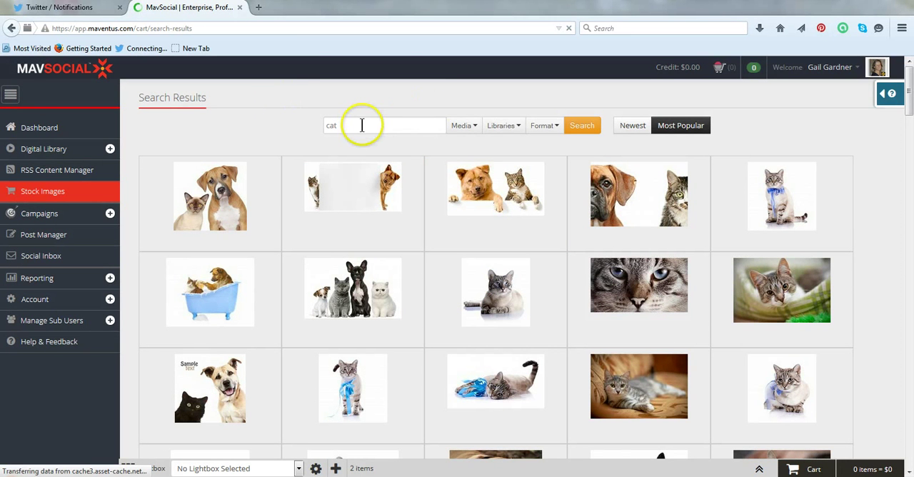
Examine the format, library and media filter options and the sort choices for the cat image results
click(555, 131)
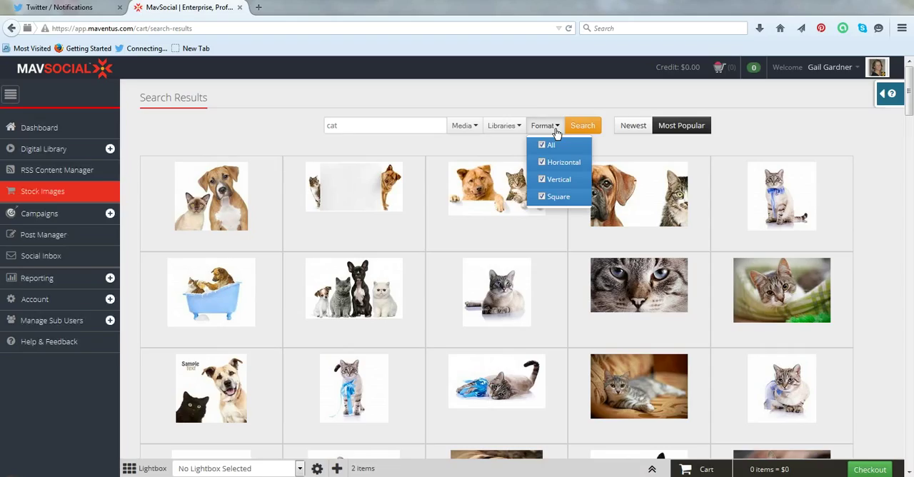
click(517, 128)
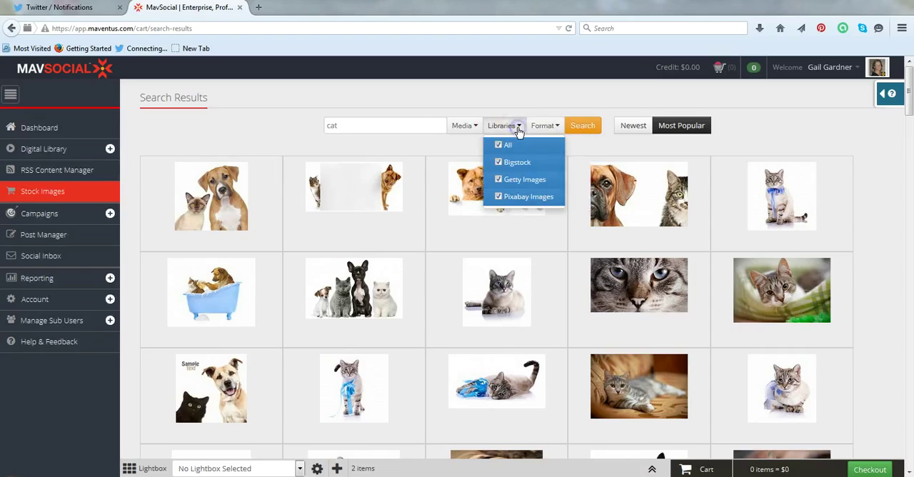
click(463, 125)
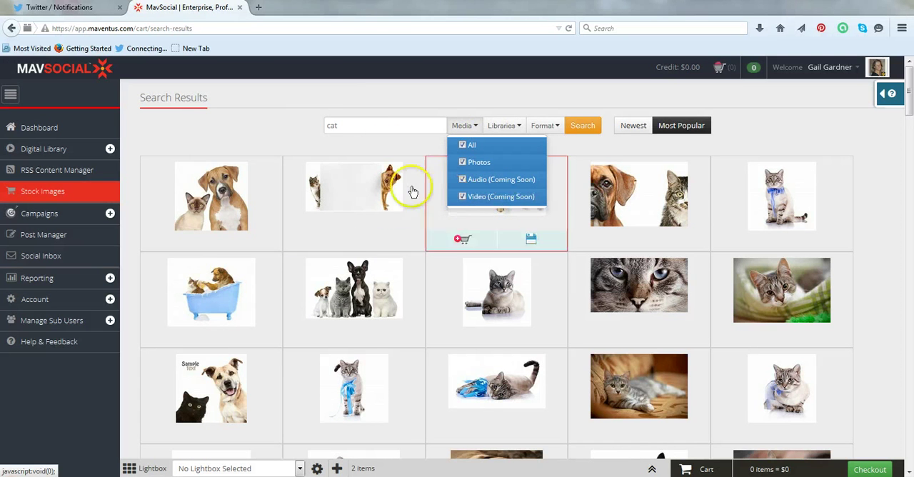
click(362, 83)
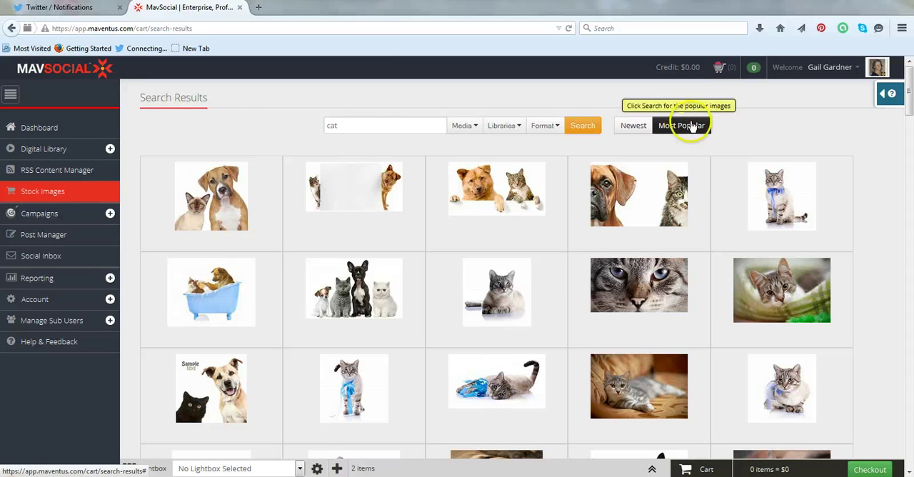
mouse_move(359, 187)
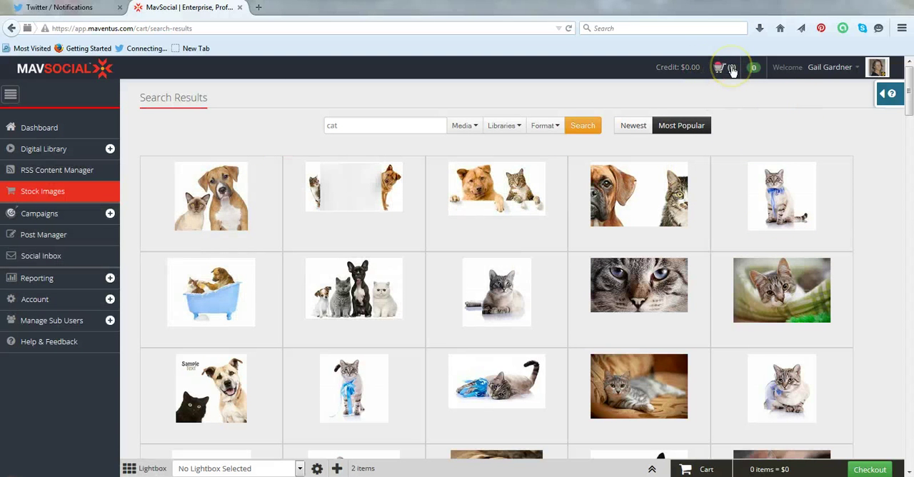
Return to the Photos & Images section of the Digital Library
click(51, 153)
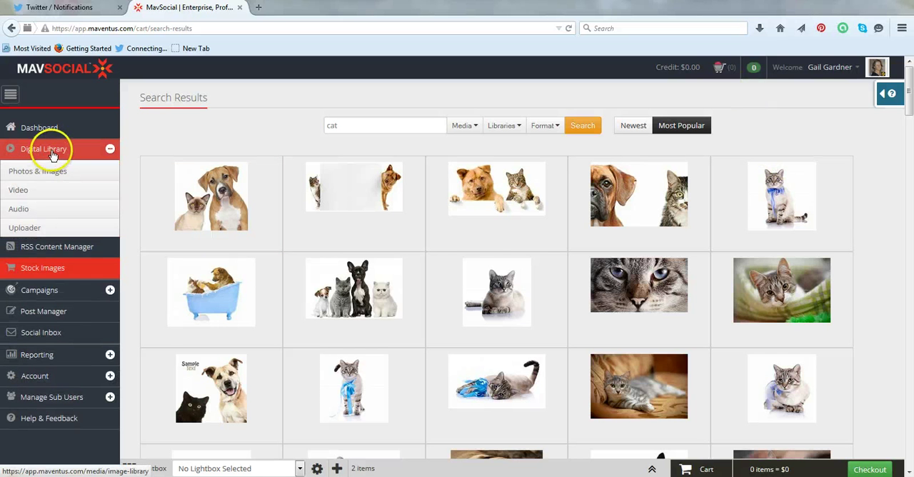
click(62, 170)
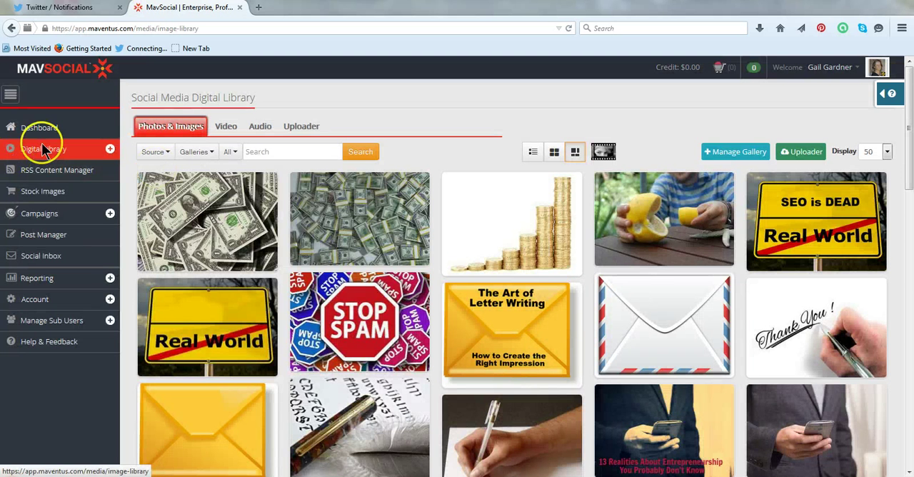
click(455, 108)
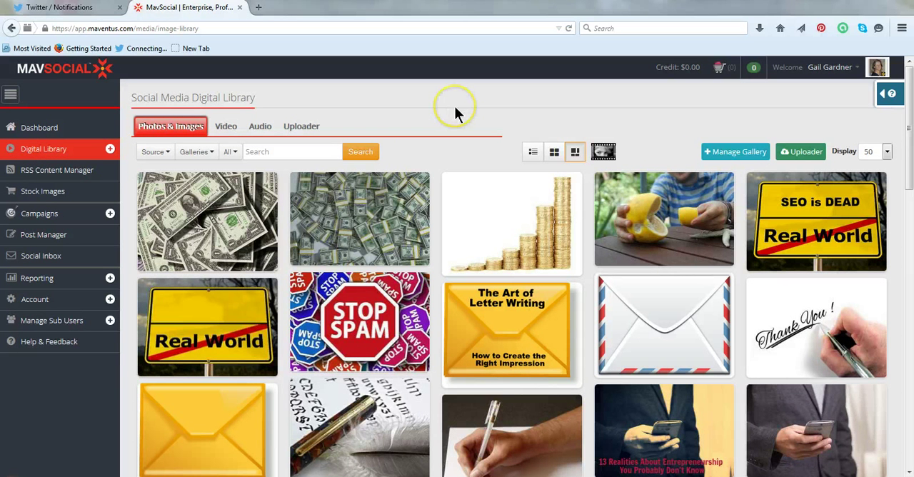
mouse_move(194, 235)
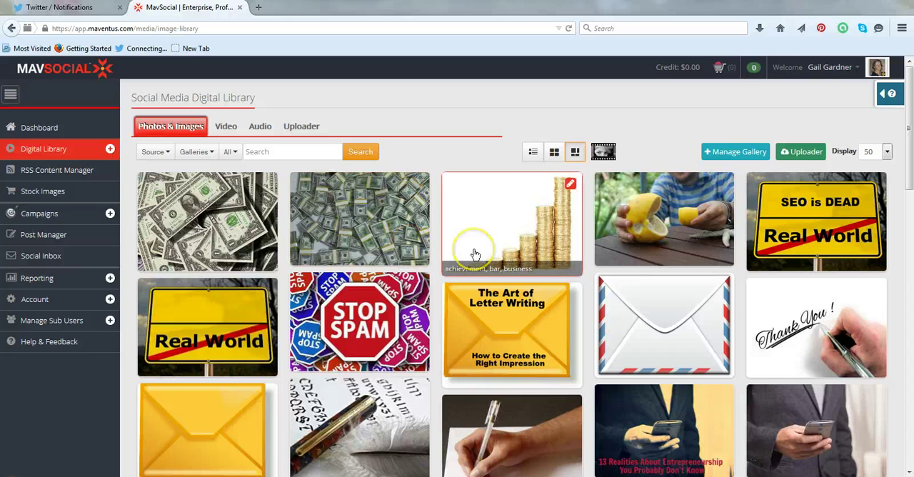
Open the Digital Library's video section and look through the stored videos
click(222, 127)
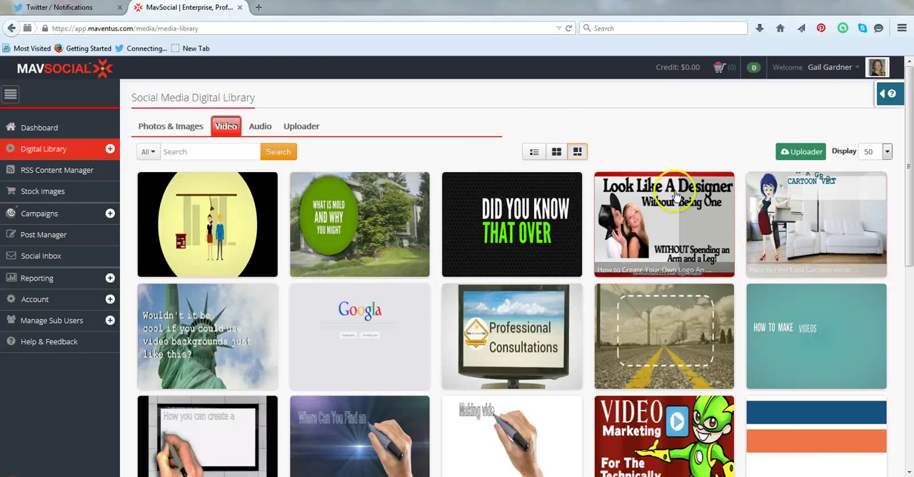
scroll(665, 147, down, 3)
scroll(671, 141, down, 5)
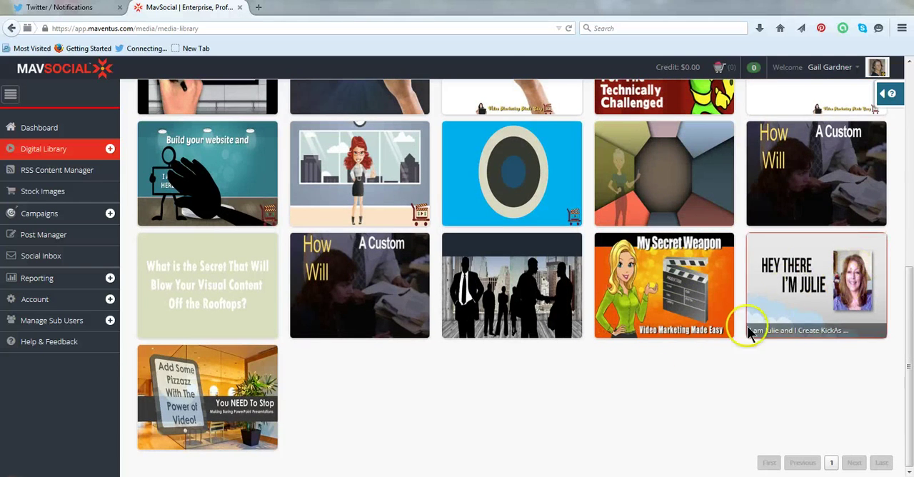
scroll(579, 411, up, 10)
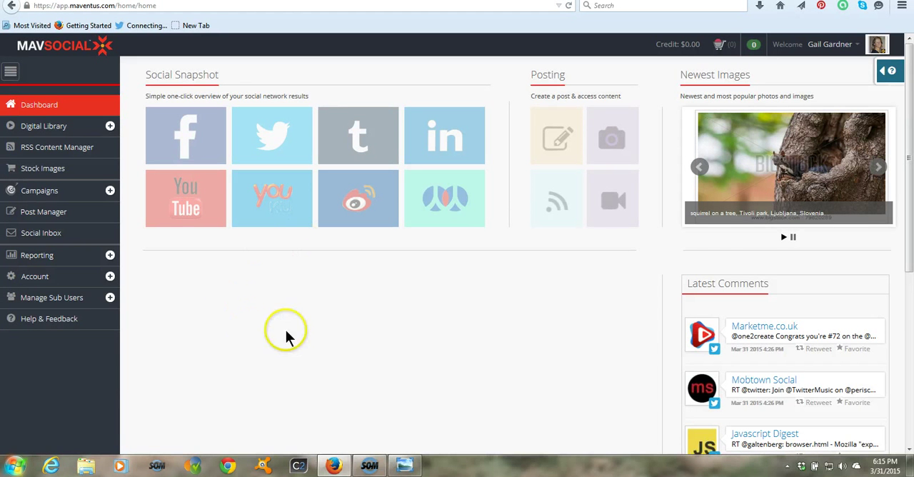
Open the account's profile settings
click(41, 279)
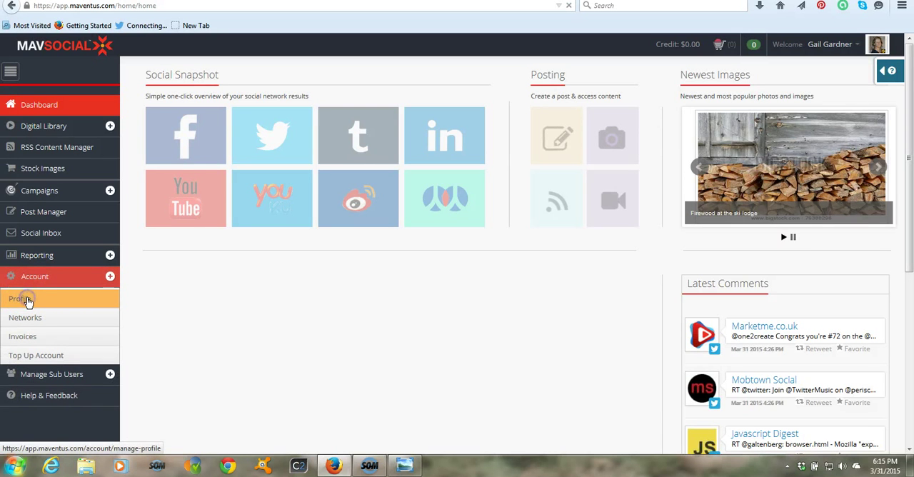
click(27, 300)
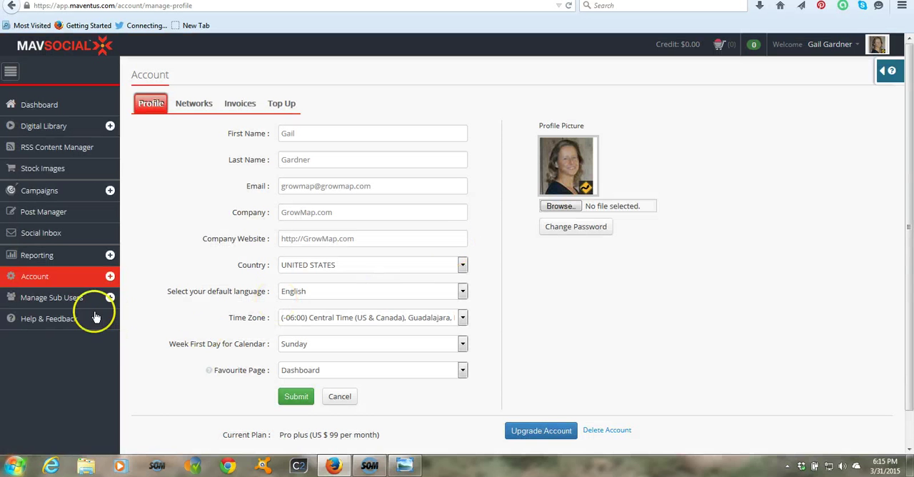
Open the account's network settings and look through the connected and available social network accounts
click(194, 104)
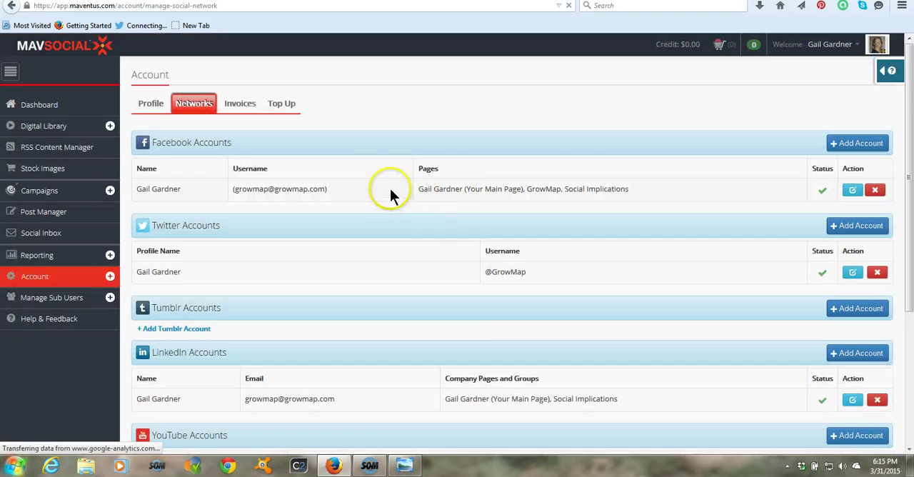
scroll(378, 200, down, 2)
scroll(281, 176, down, 1)
scroll(297, 210, down, 2)
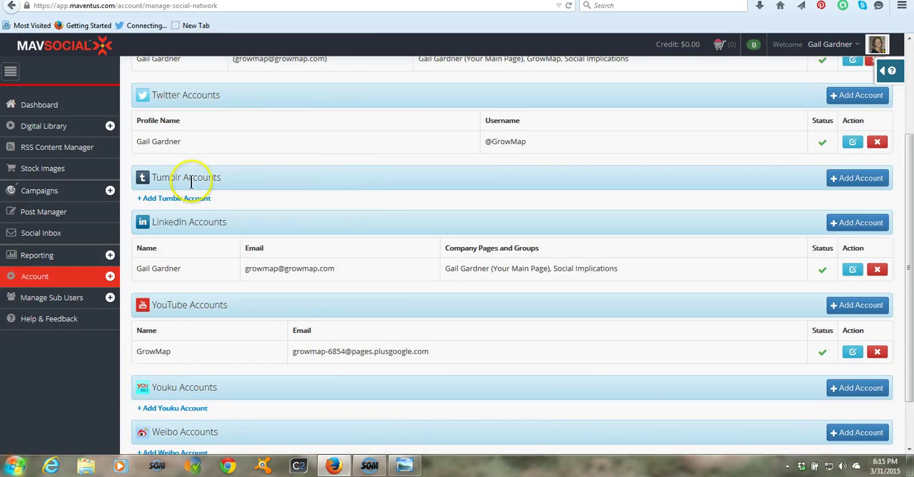
scroll(238, 174, down, 2)
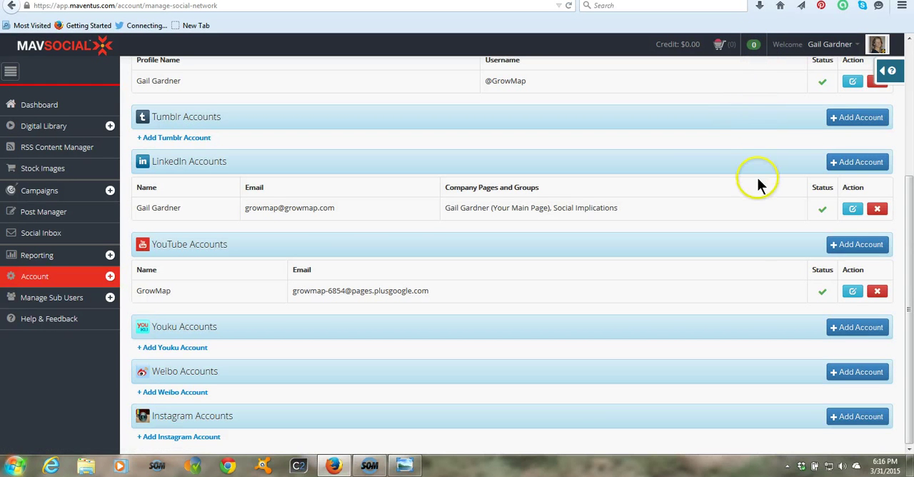
click(51, 273)
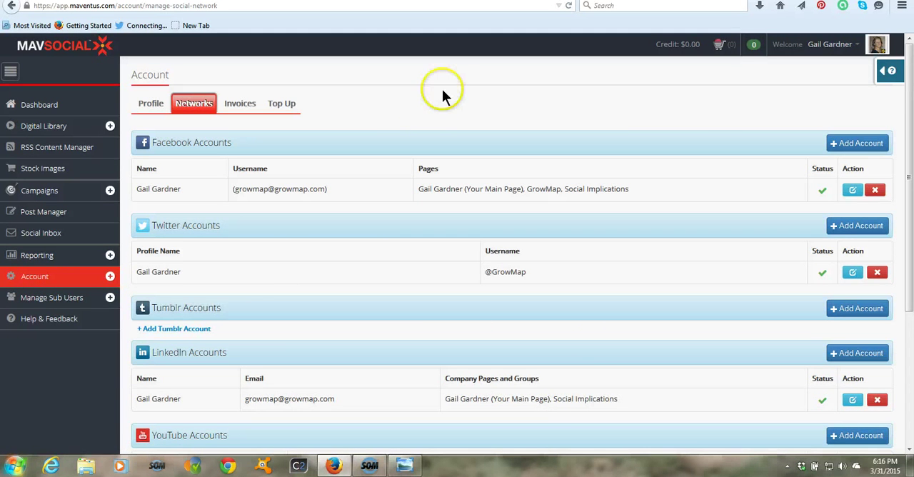
Open the Dashboard, review the Facebook snapshot's activity chart, and switch the Social Snapshot to Twitter
click(40, 105)
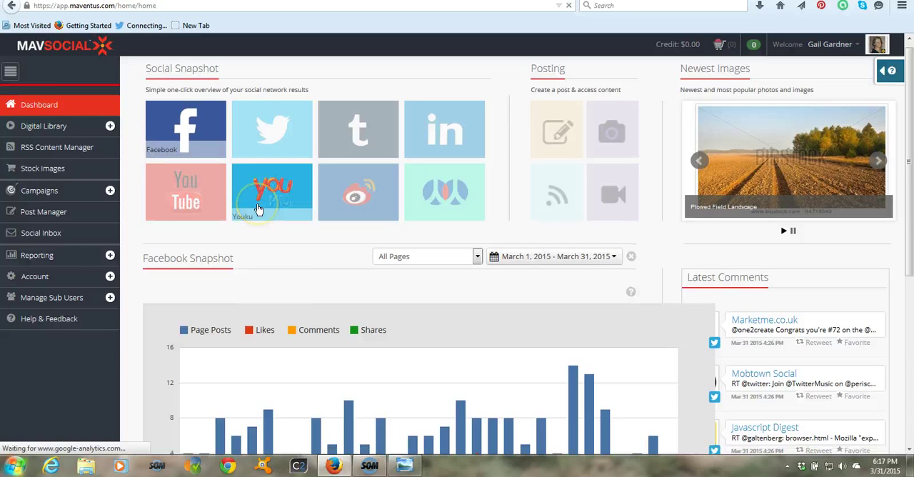
scroll(257, 217, down, 3)
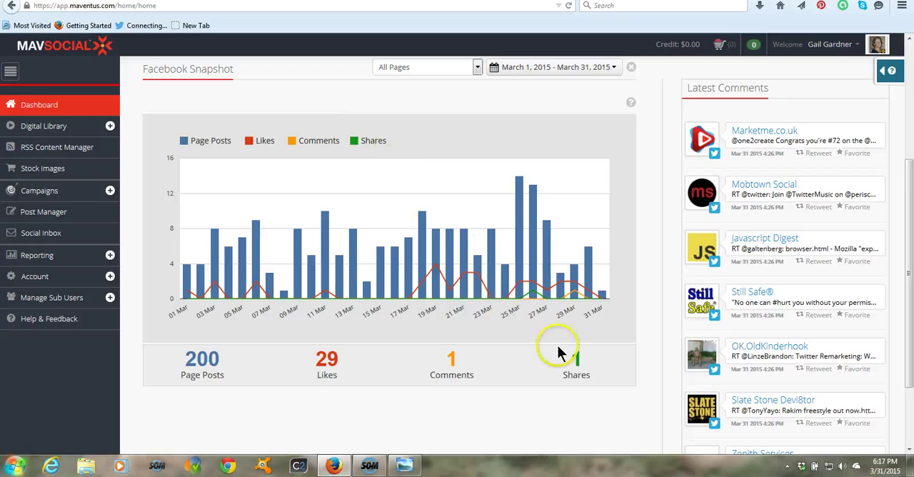
scroll(282, 106, up, 2)
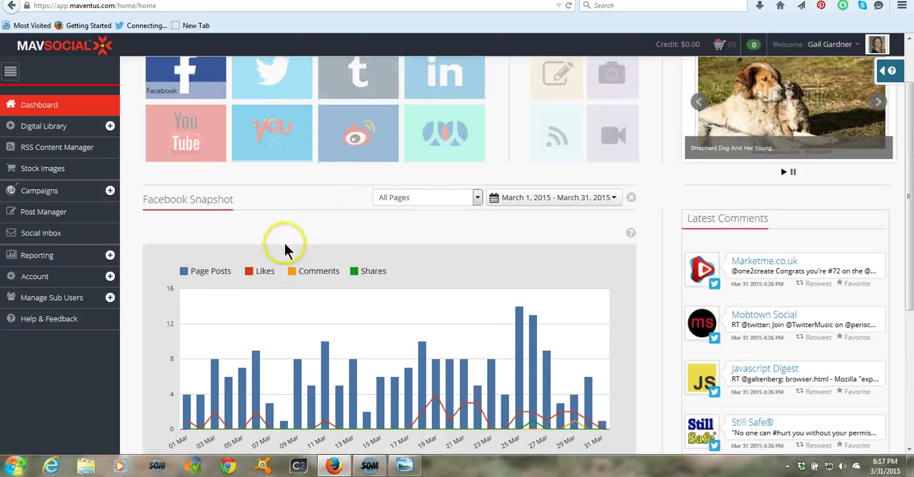
click(271, 83)
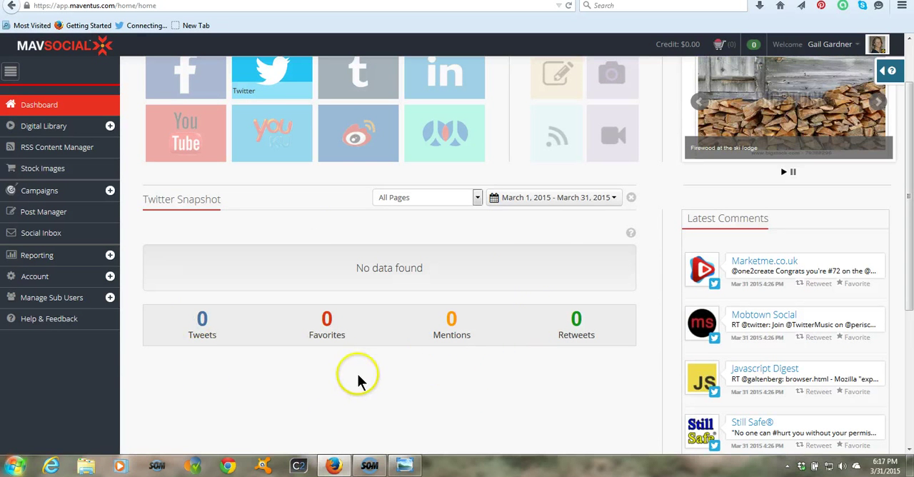
scroll(357, 377, up, 2)
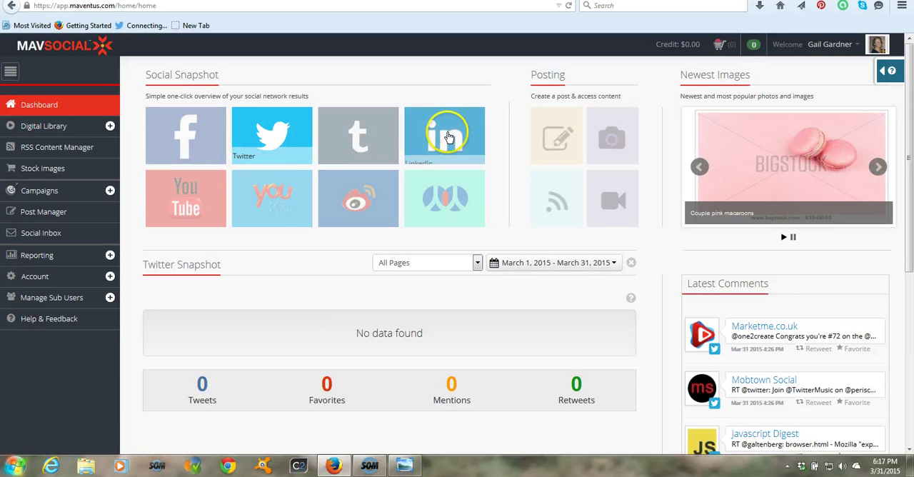
Open the RSS Content Manager and browse the articles collected from the feeds
click(62, 126)
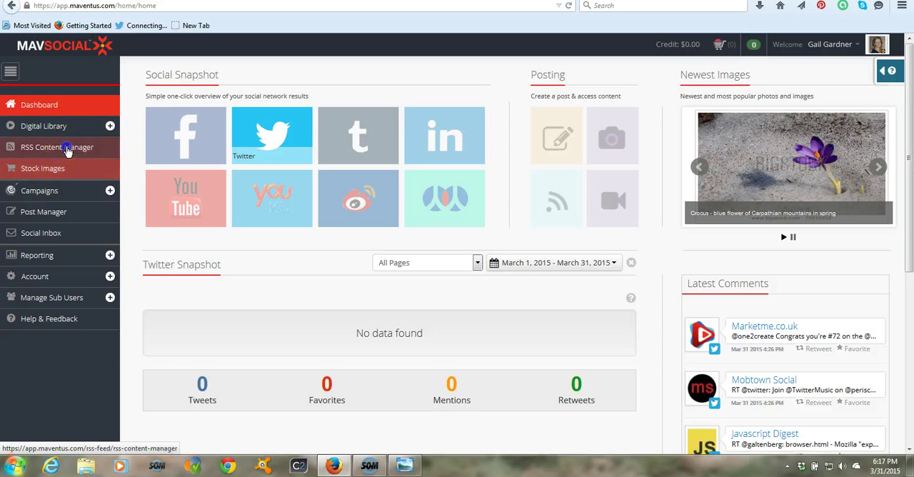
click(68, 150)
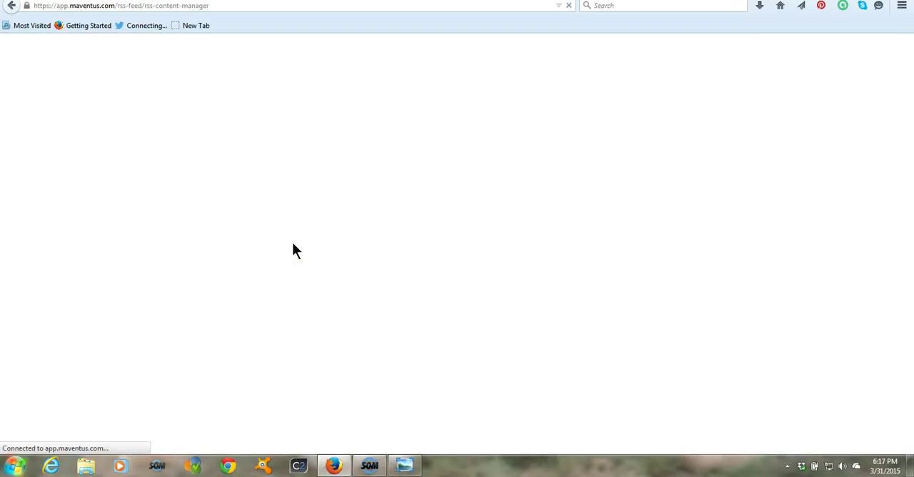
click(404, 243)
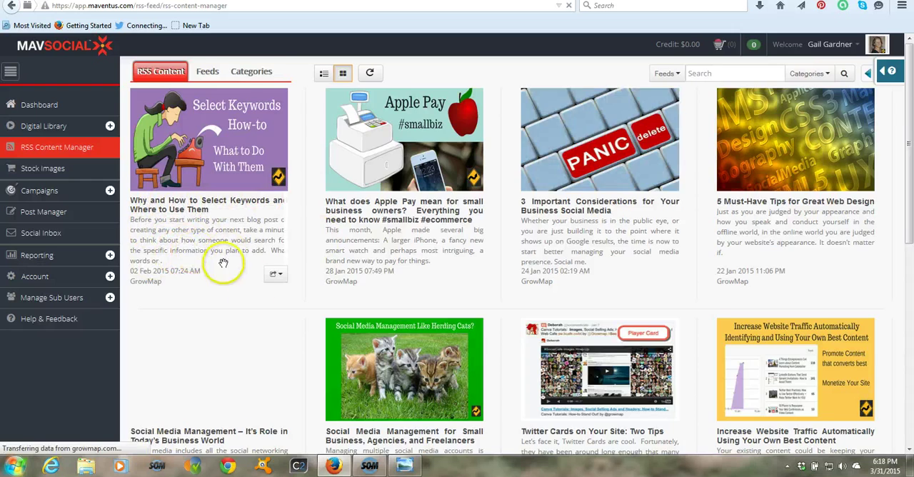
scroll(221, 261, down, 2)
scroll(652, 301, down, 5)
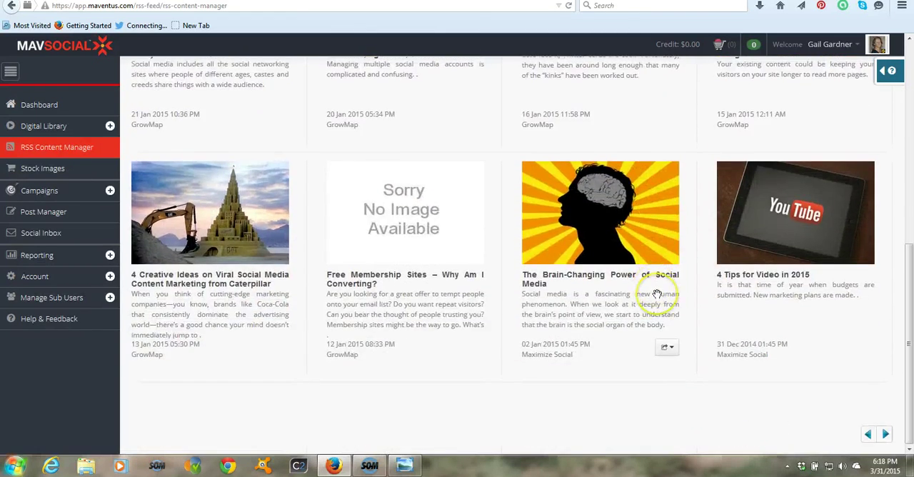
scroll(655, 290, up, 2)
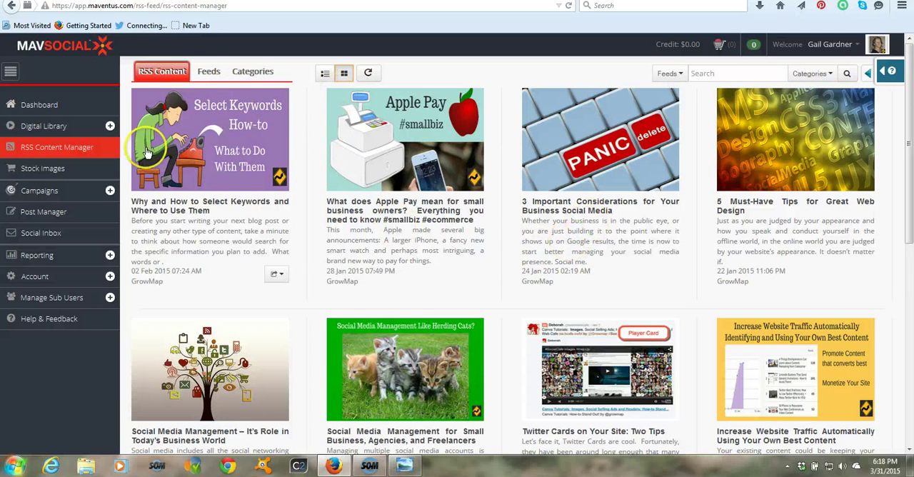
Review the form for adding or importing RSS content feeds, and return to the RSS content articles
click(210, 72)
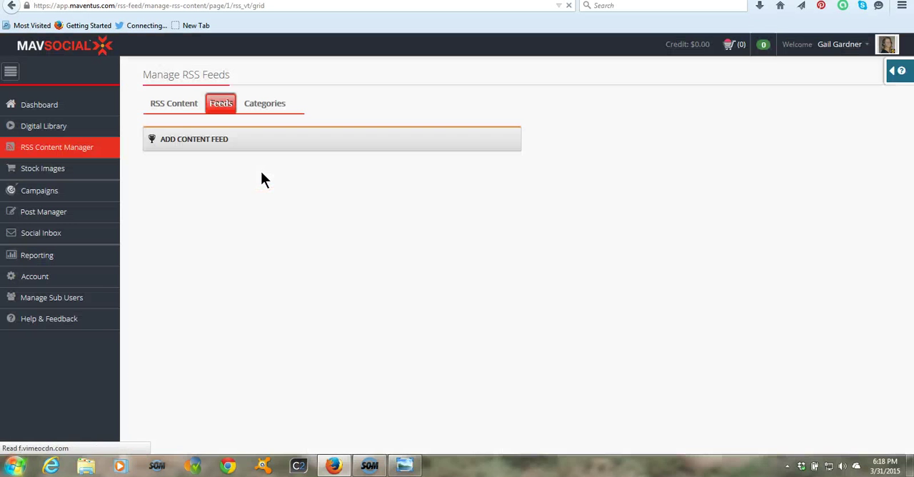
click(264, 175)
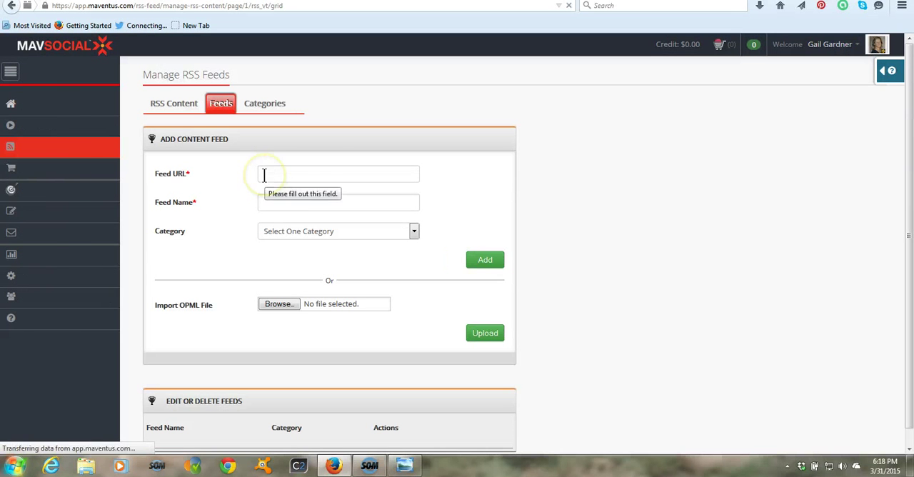
click(490, 170)
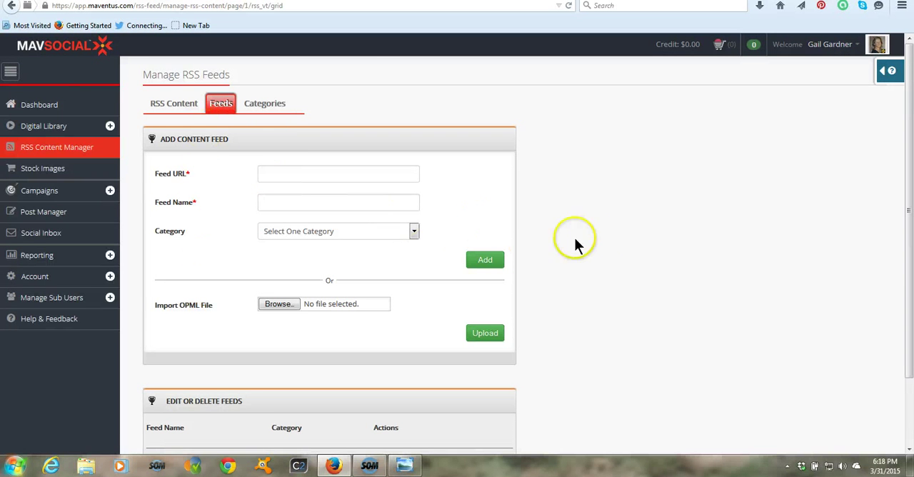
scroll(593, 243, down, 2)
scroll(616, 236, up, 2)
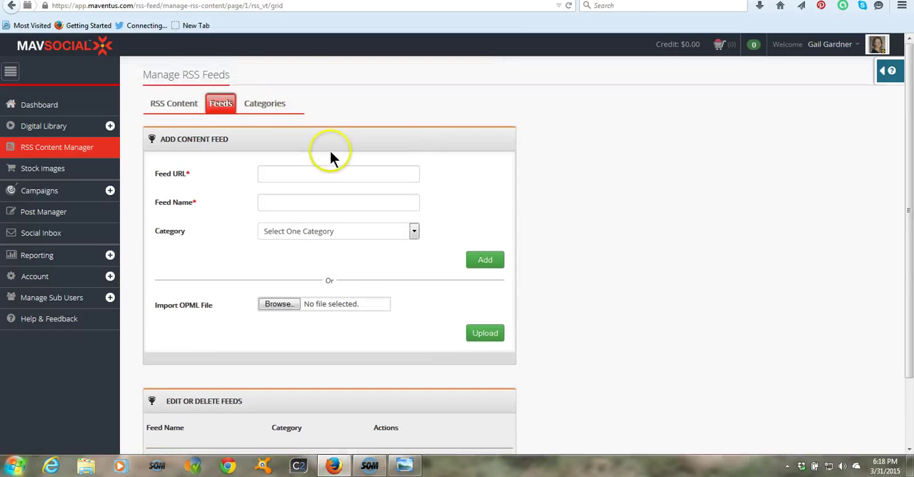
click(160, 103)
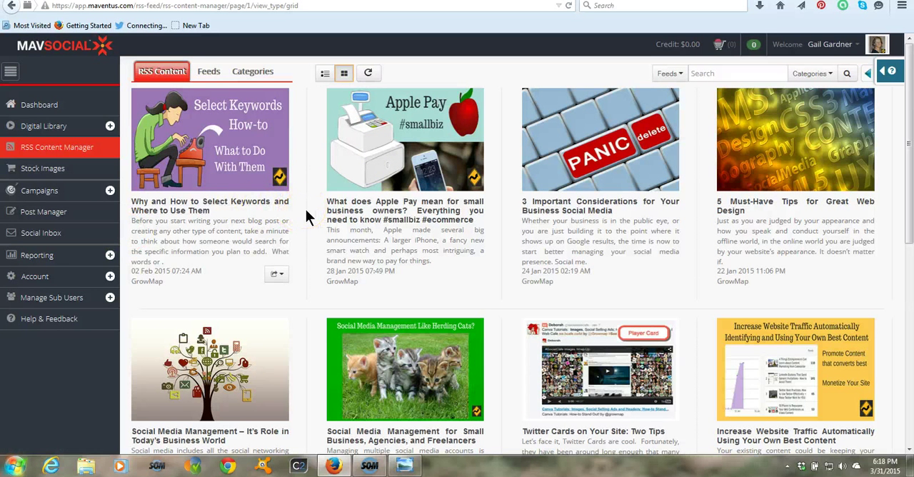
View the RSS Content Manager help with its tutorial video and topics, and close it again
click(713, 72)
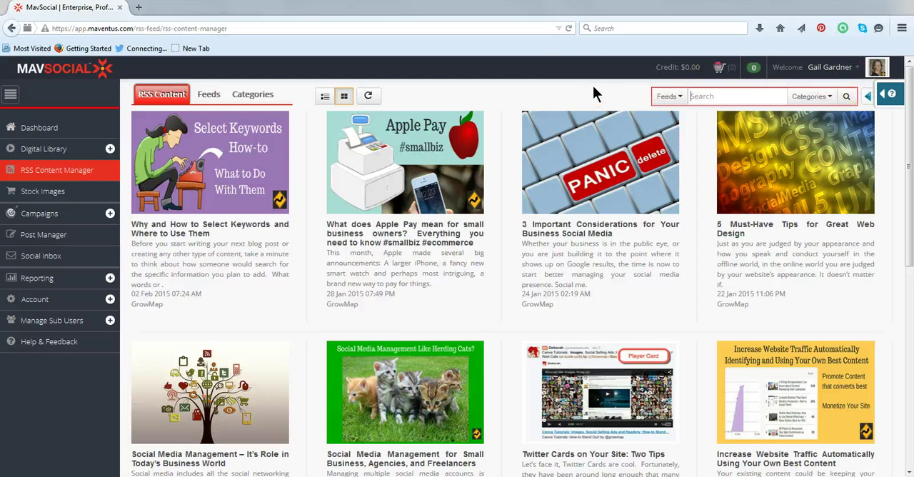
click(869, 97)
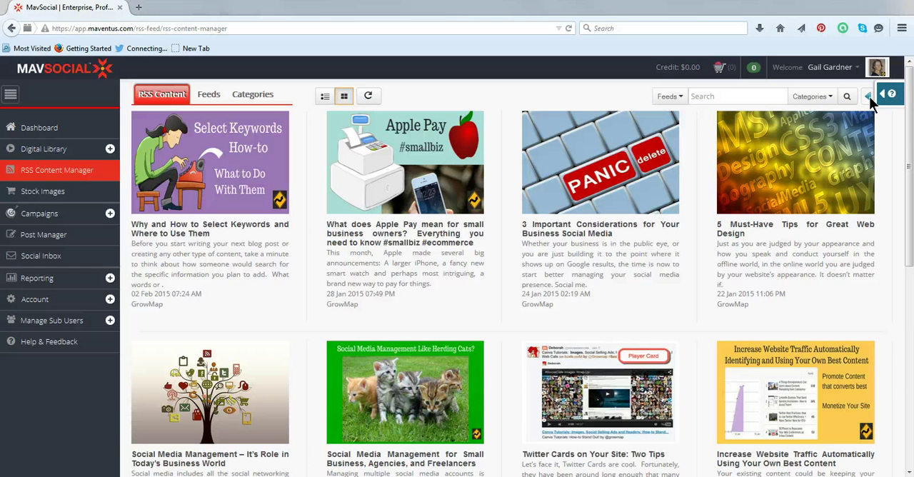
click(872, 96)
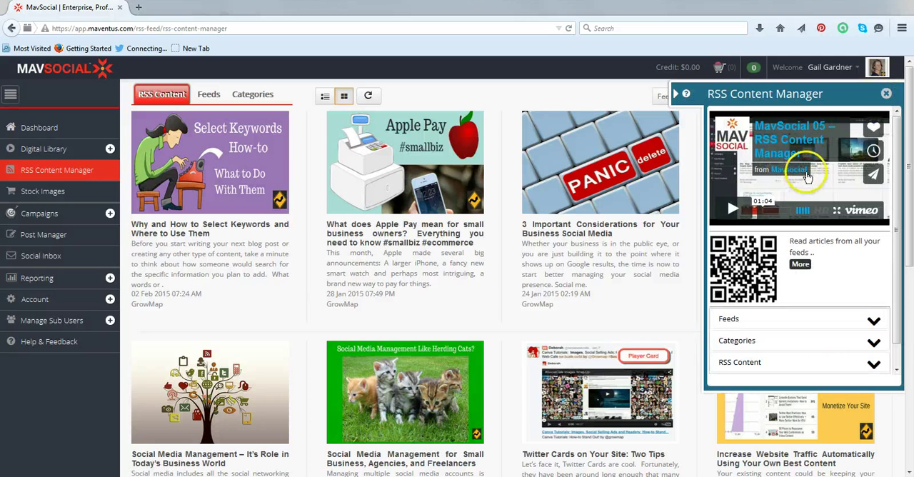
click(806, 172)
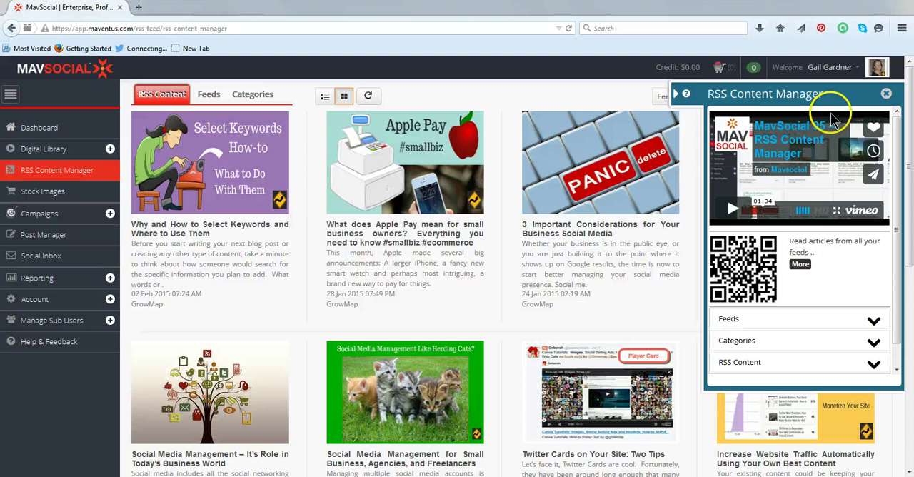
click(678, 96)
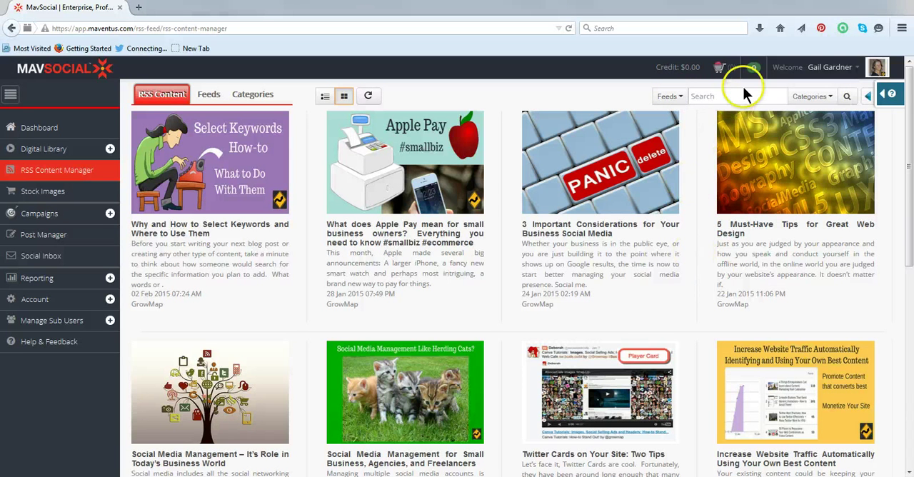
Restrict the RSS content feed filter to Maximize Social only
click(680, 97)
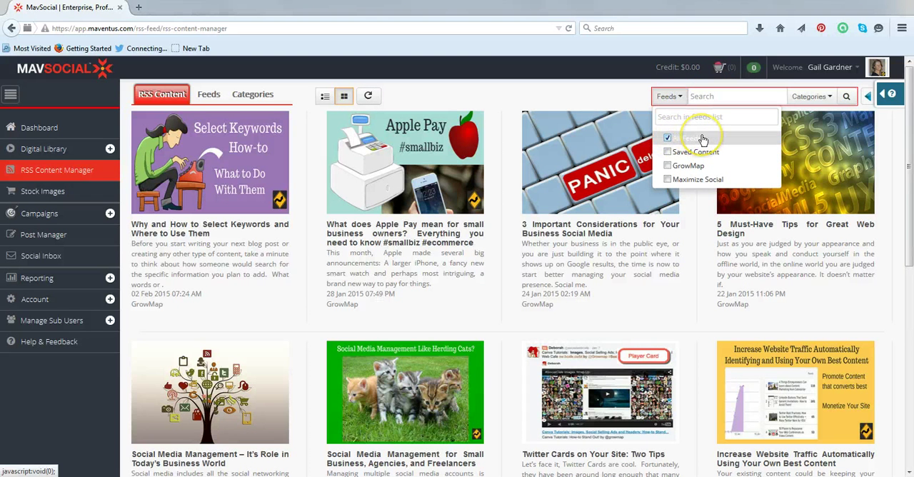
click(667, 166)
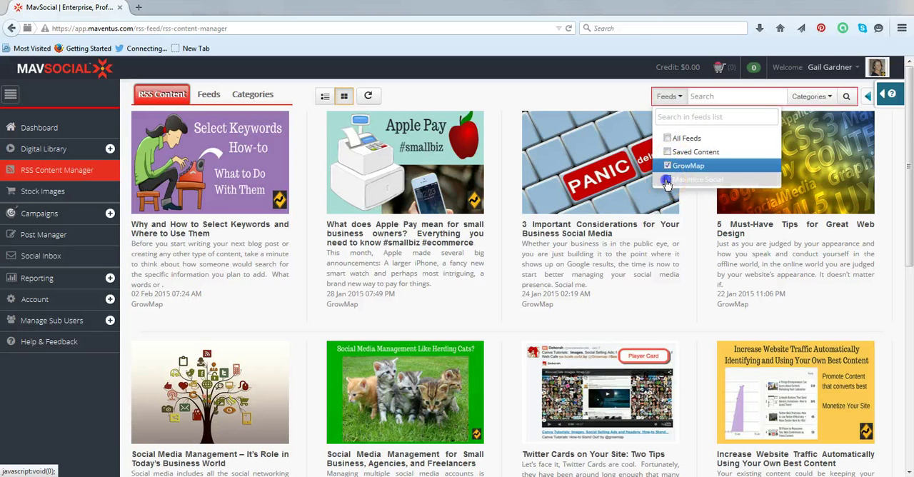
click(668, 179)
click(667, 165)
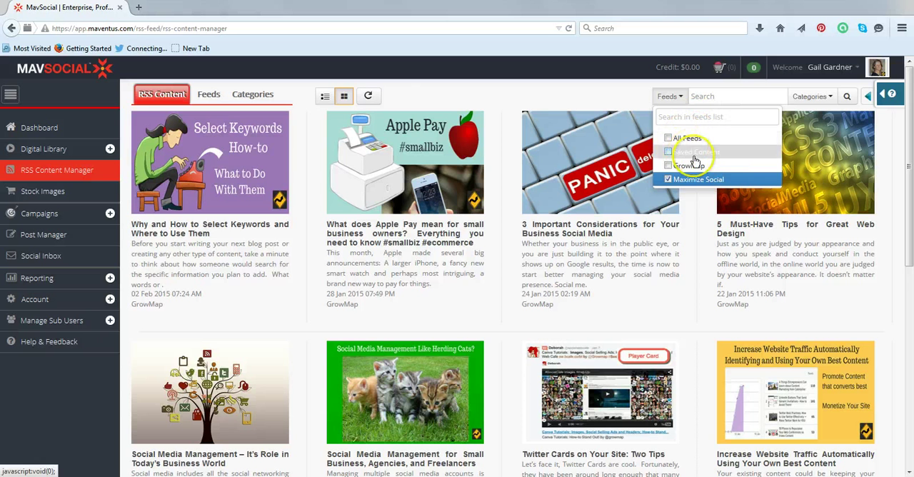
click(721, 96)
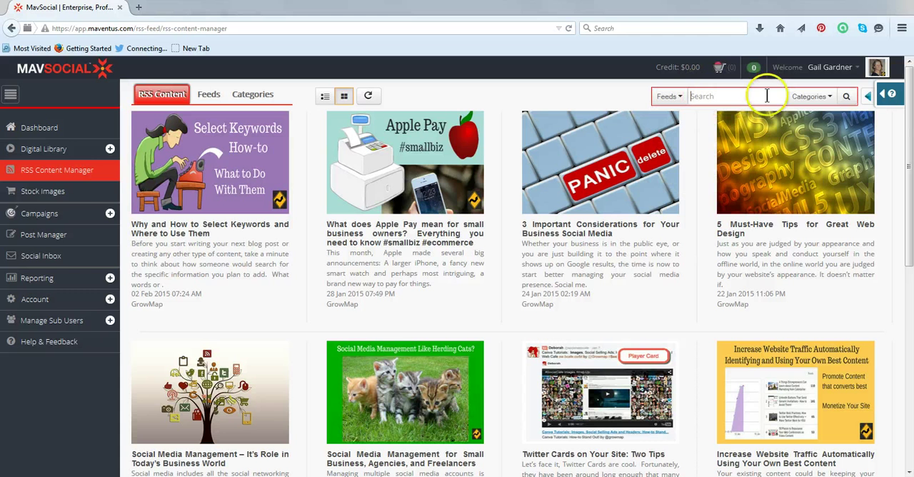
Replace the All Categories filter with the Mavsocial category and run the RSS content search
click(829, 98)
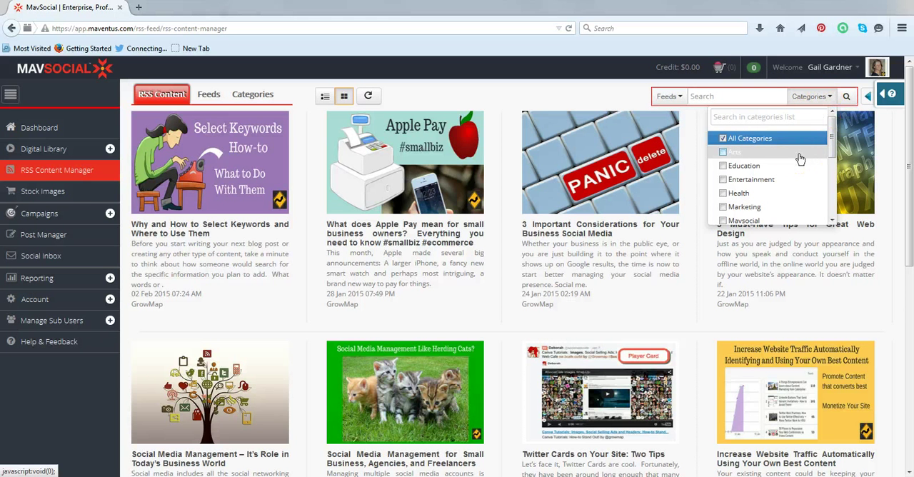
click(722, 140)
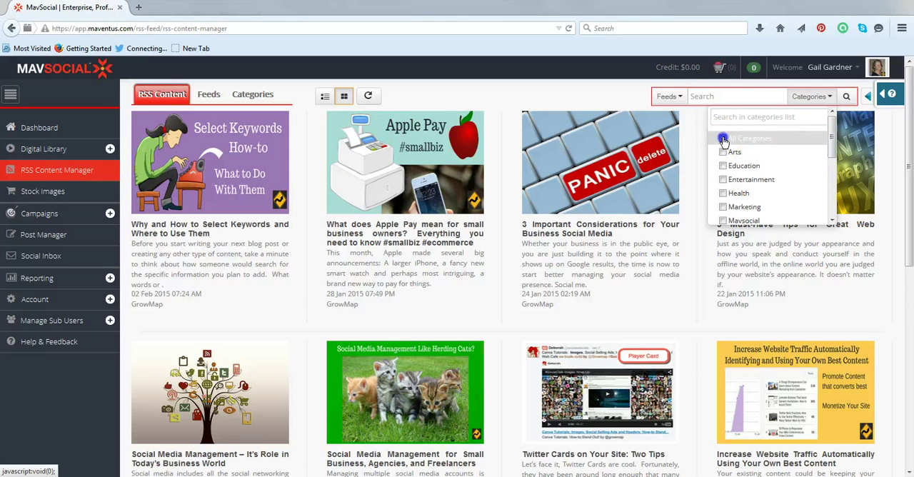
scroll(780, 164, down, 3)
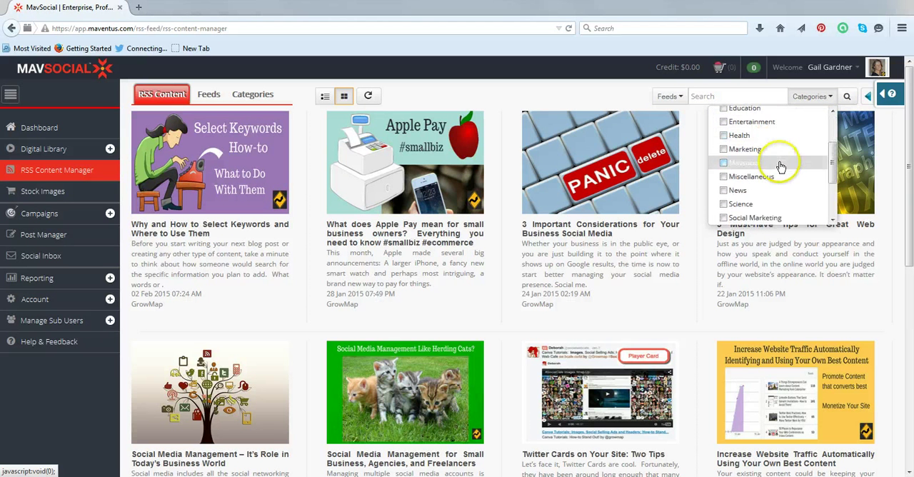
scroll(763, 217, down, 2)
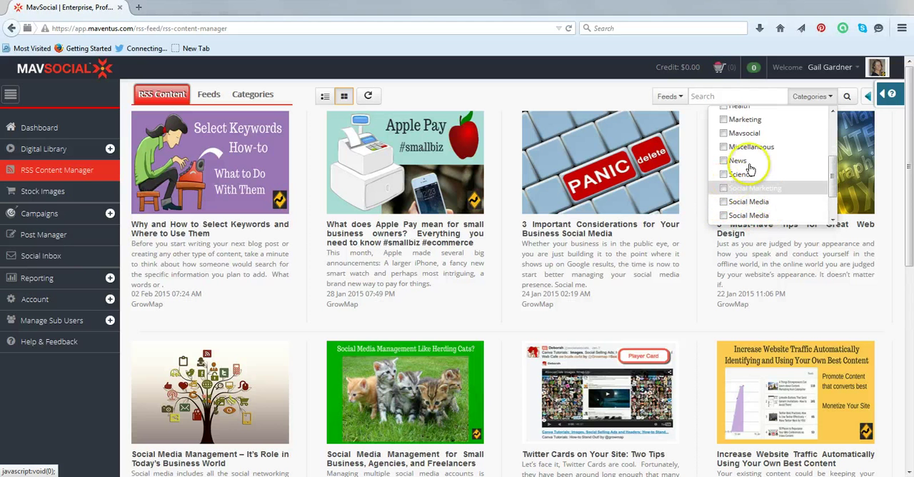
click(722, 135)
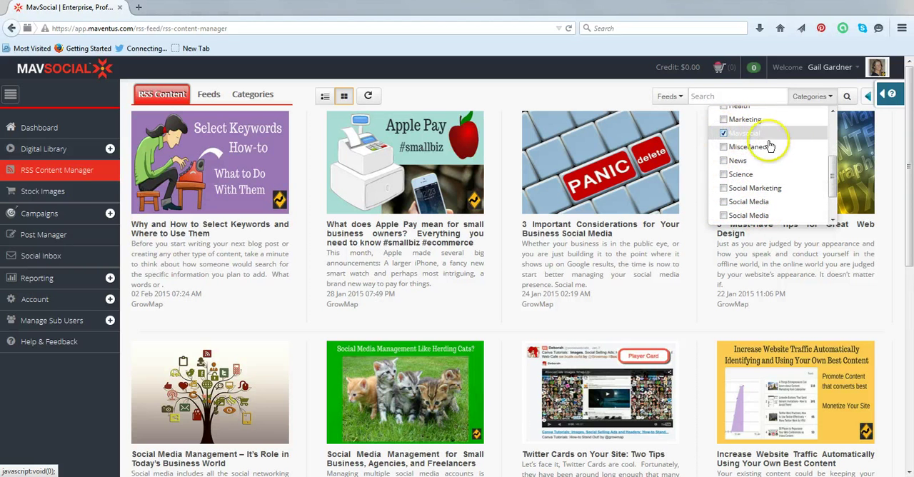
click(848, 97)
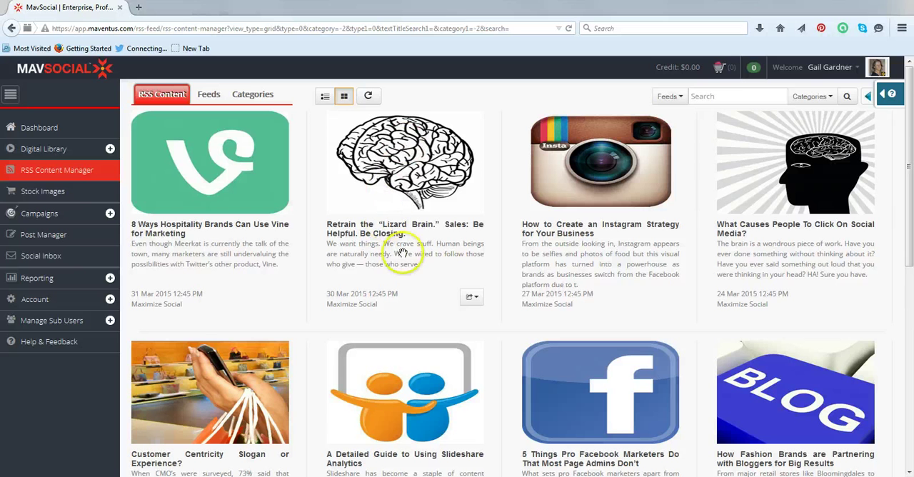
Send the RSS article 'Retrain the "Lizard Brain." Sales: Be Helpful. Be Closing.' to the Post Manager
click(473, 297)
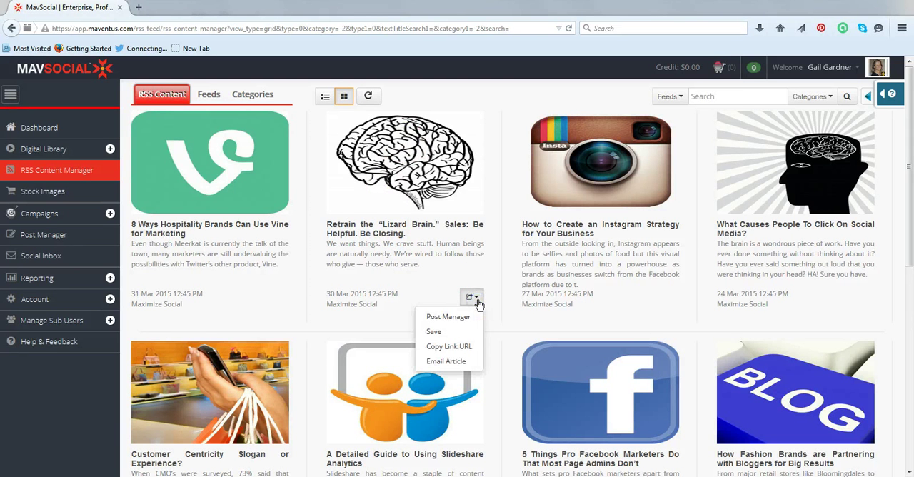
click(463, 349)
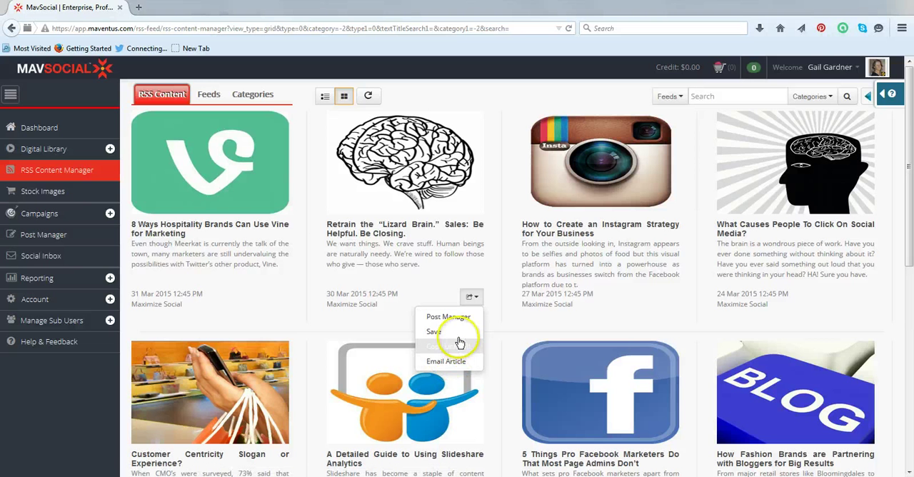
click(457, 317)
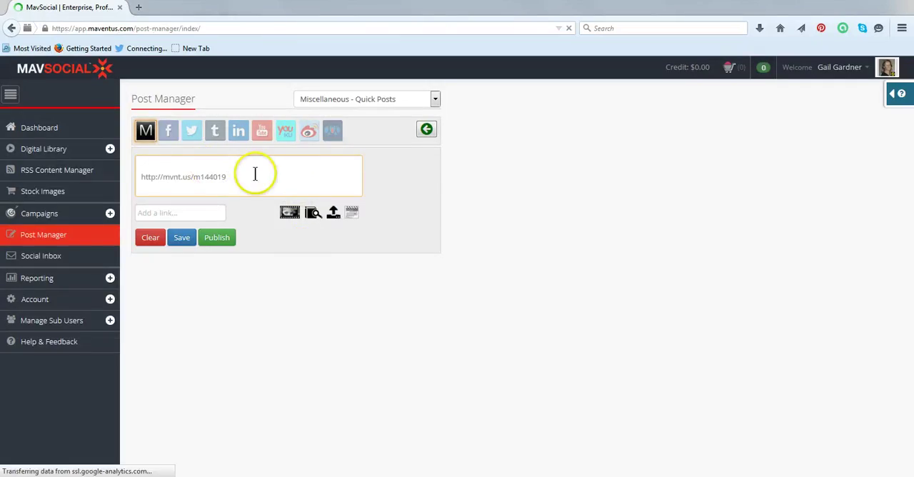
Examine the shortened article link in the post message and the space around it for added text
drag(255, 173, 141, 177)
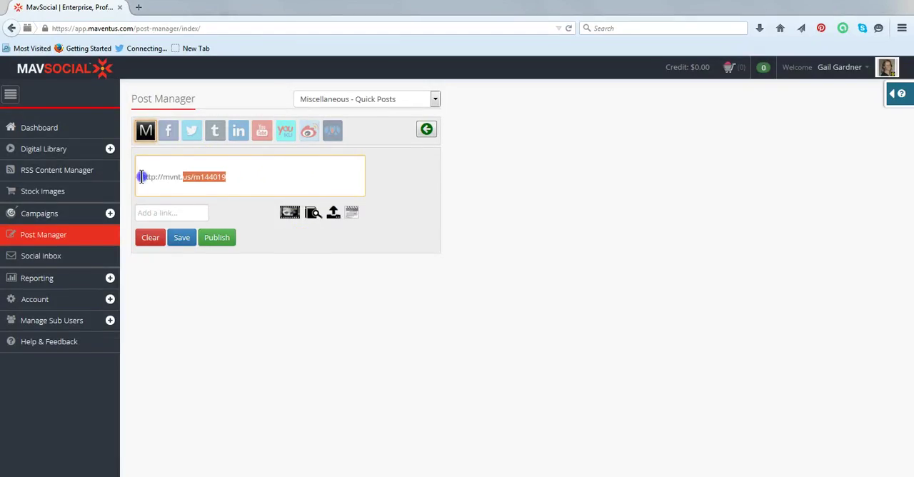
click(137, 173)
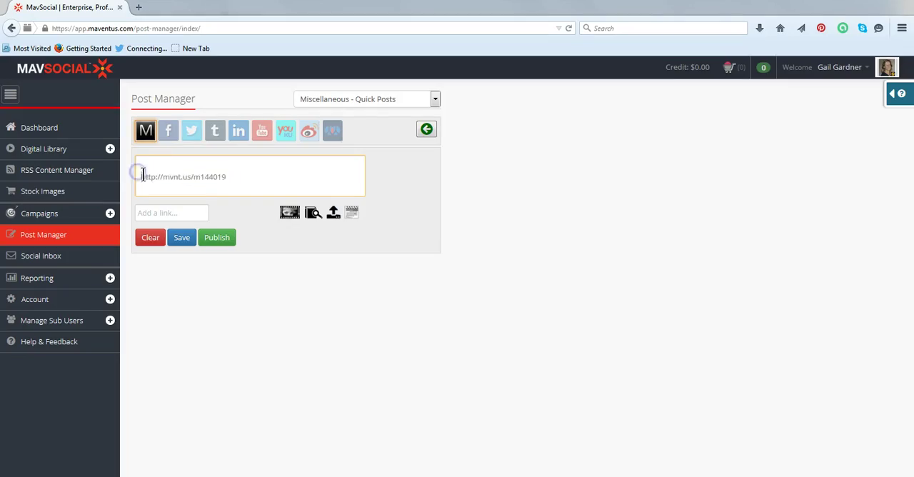
drag(174, 177, 225, 174)
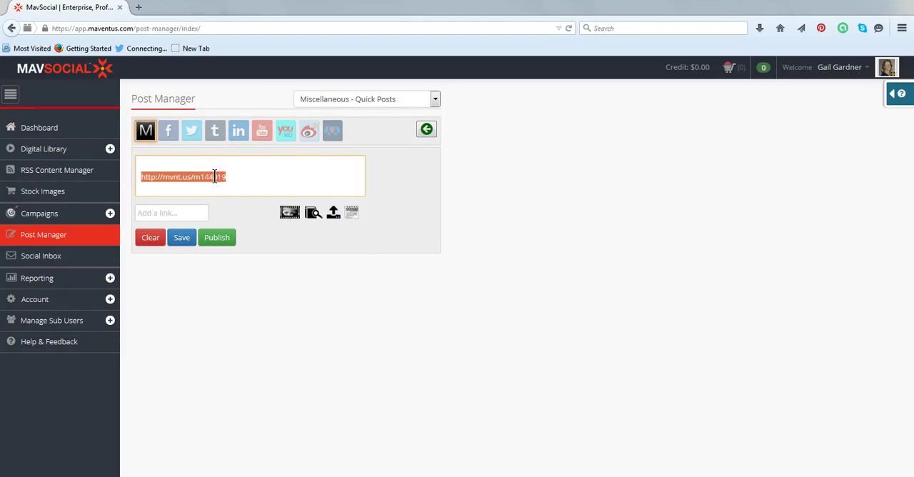
right_click(214, 176)
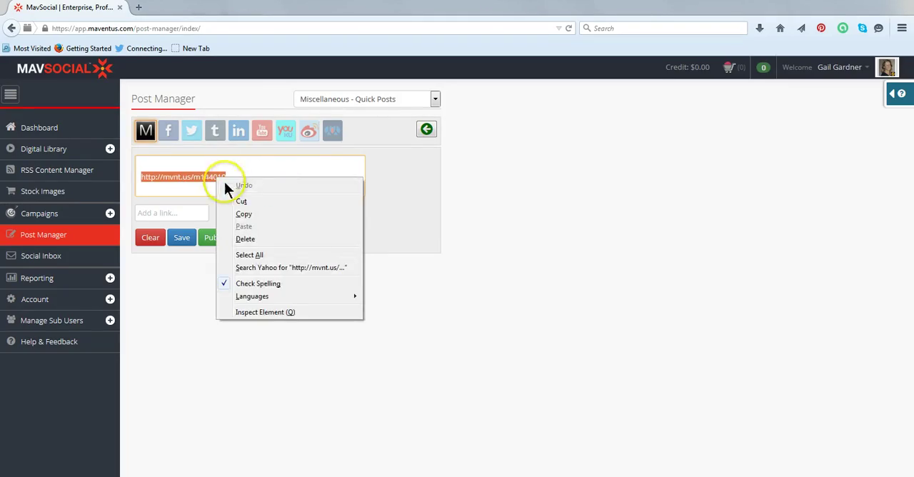
click(184, 187)
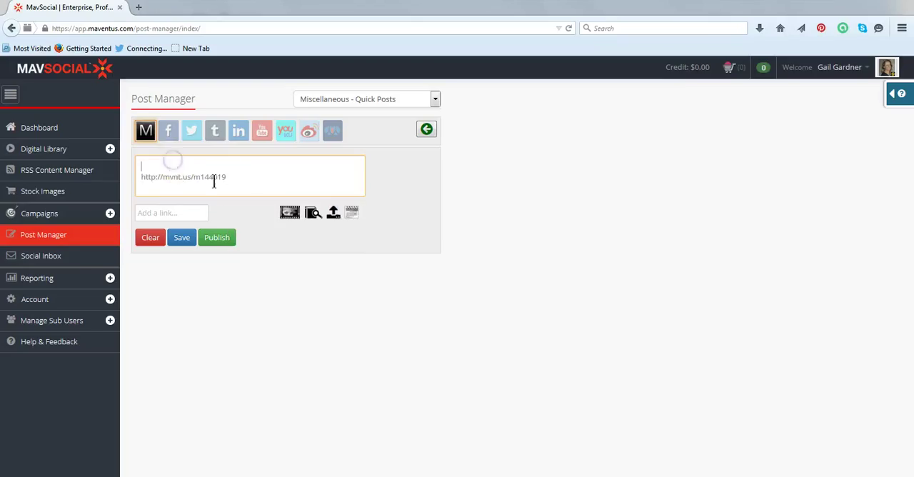
click(140, 164)
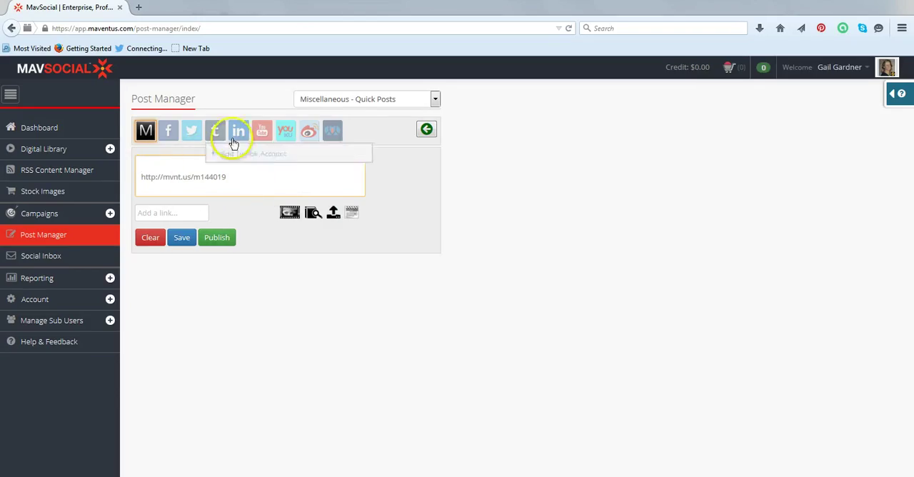
click(267, 187)
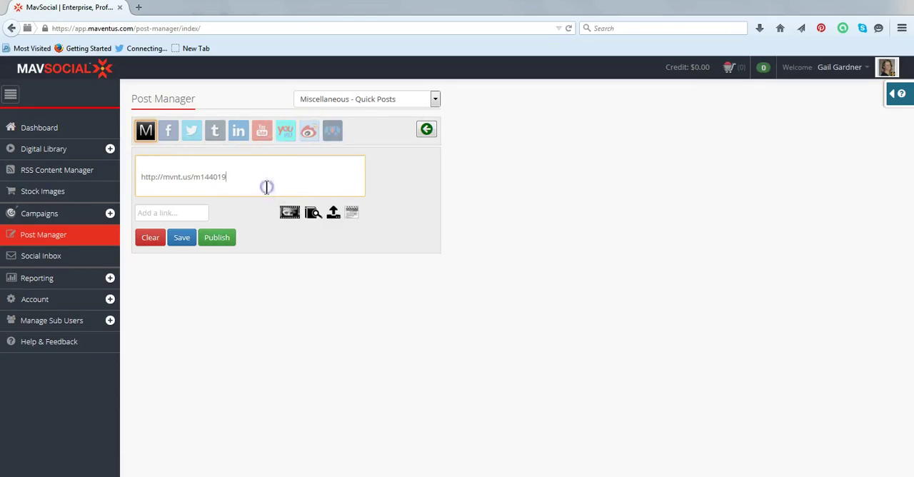
click(196, 165)
click(280, 173)
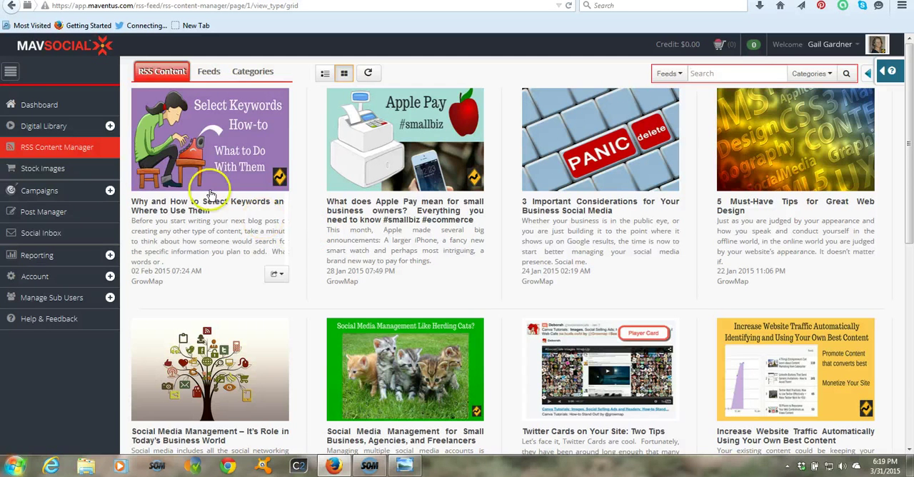
Create the campaign 'April is Images Month' running from 2015-04-01 to 2015-04-30 in English, with its description about pushing images and videos to social networks
click(39, 190)
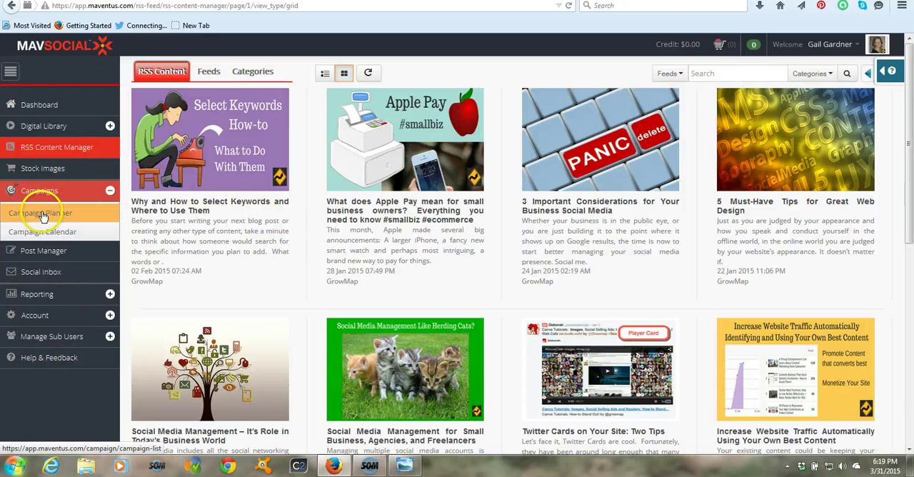
click(42, 212)
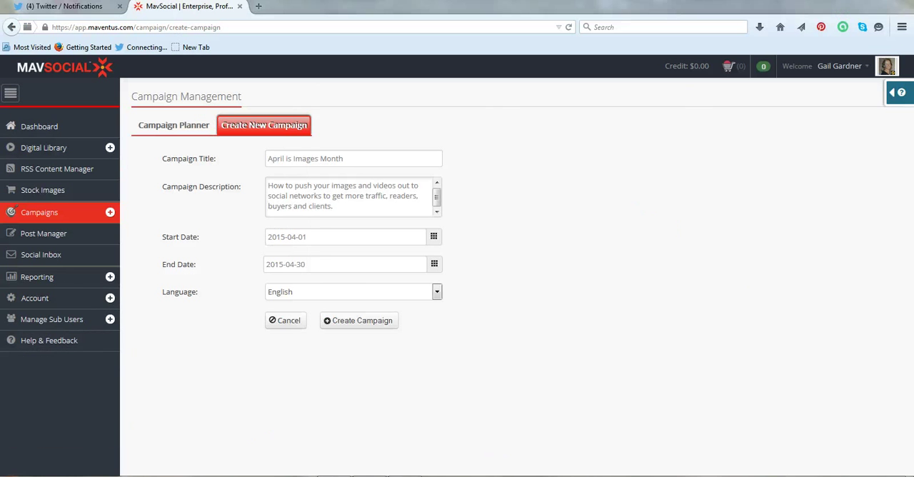
click(83, 214)
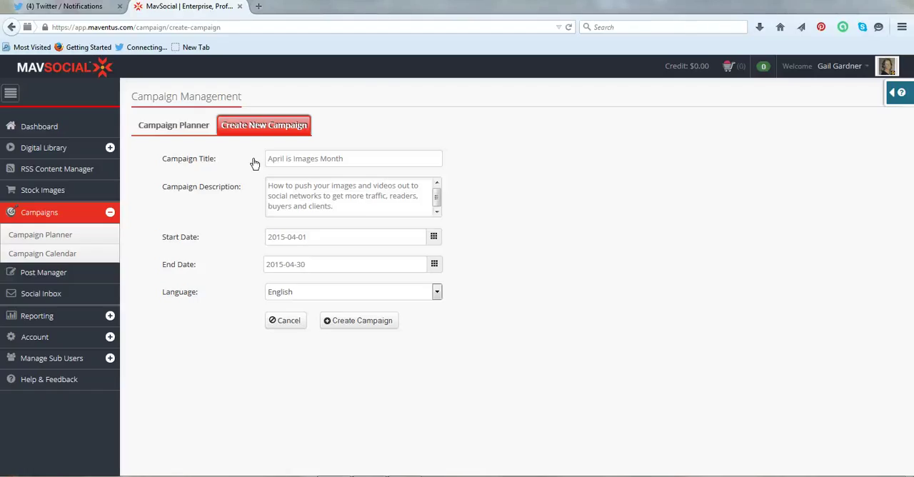
click(354, 159)
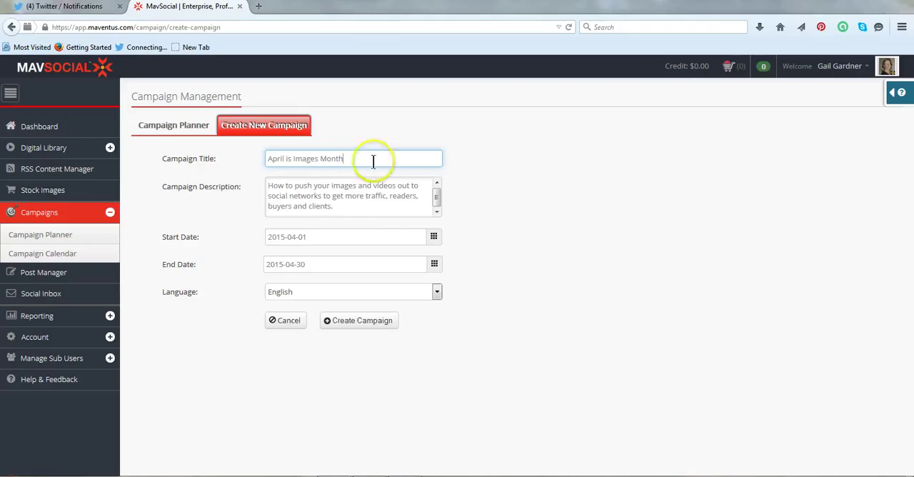
click(393, 211)
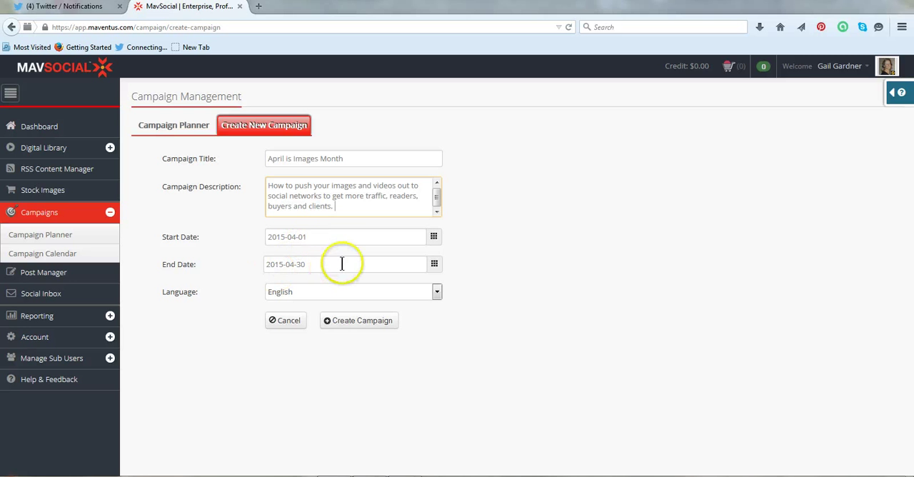
click(362, 320)
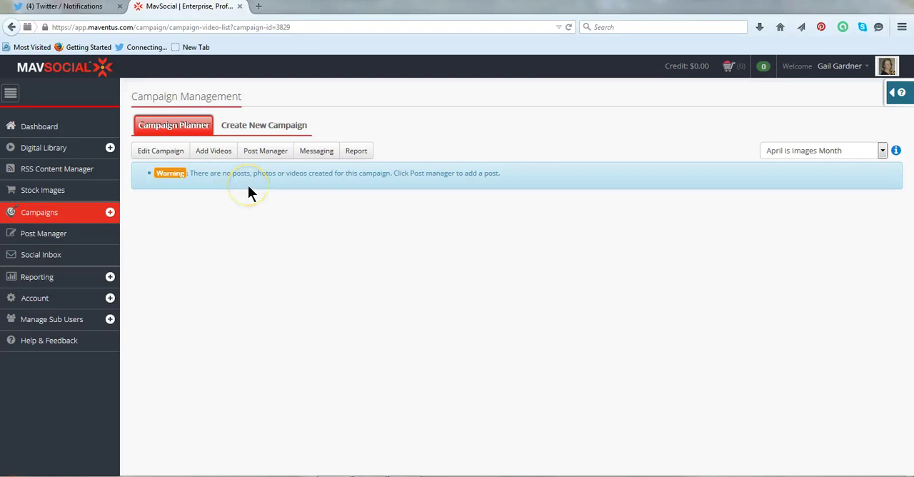
Start a post for the April is Images Month campaign with the text 'Do Not Let Your Images Blow Up Your Blog'
click(43, 238)
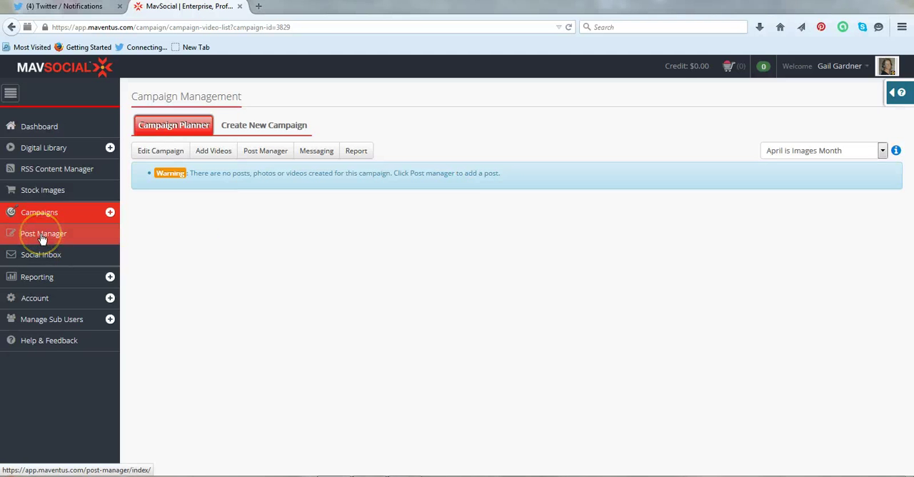
click(265, 151)
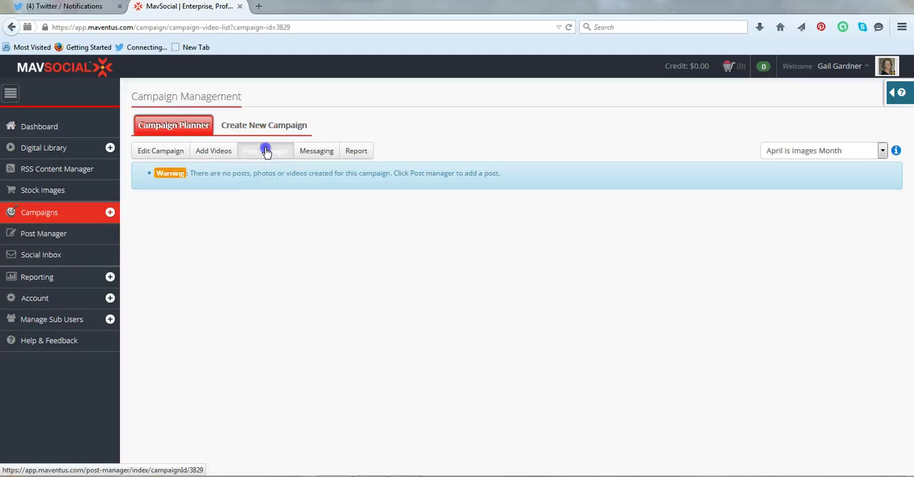
click(319, 176)
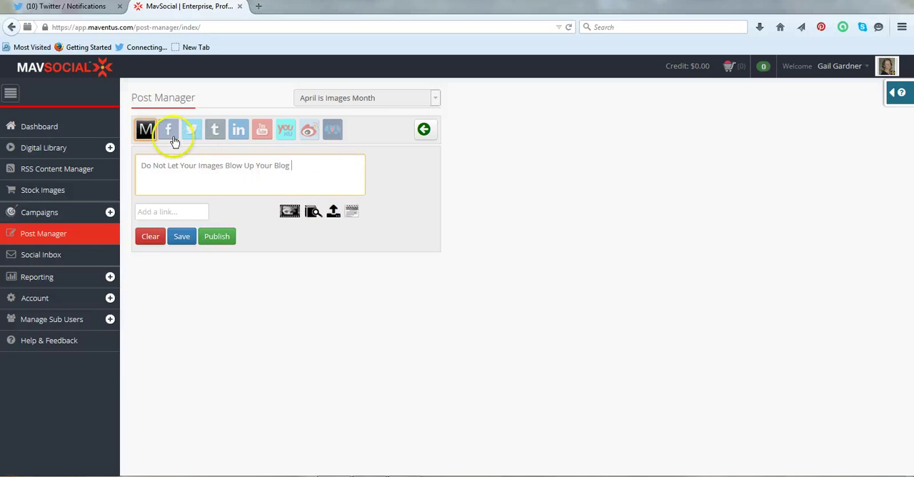
click(143, 133)
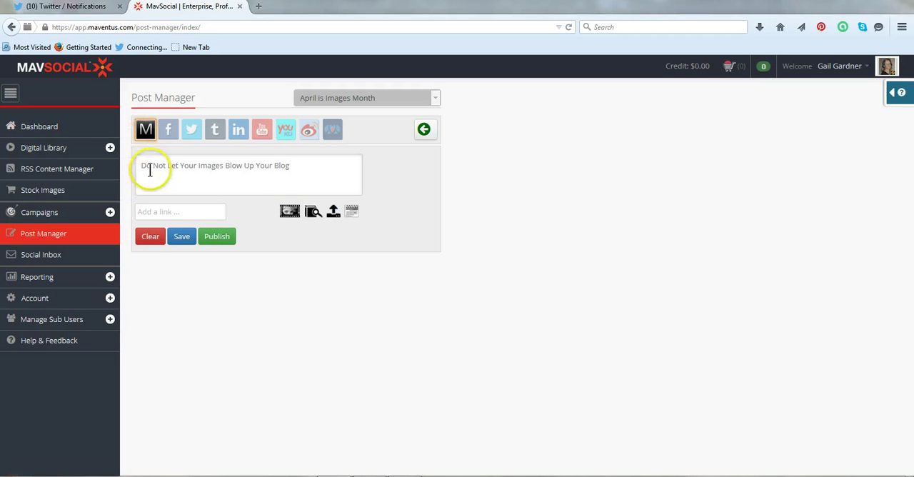
Paste the GrowMap.com/custom-images link into the campaign post and save the post
click(175, 211)
right_click(169, 213)
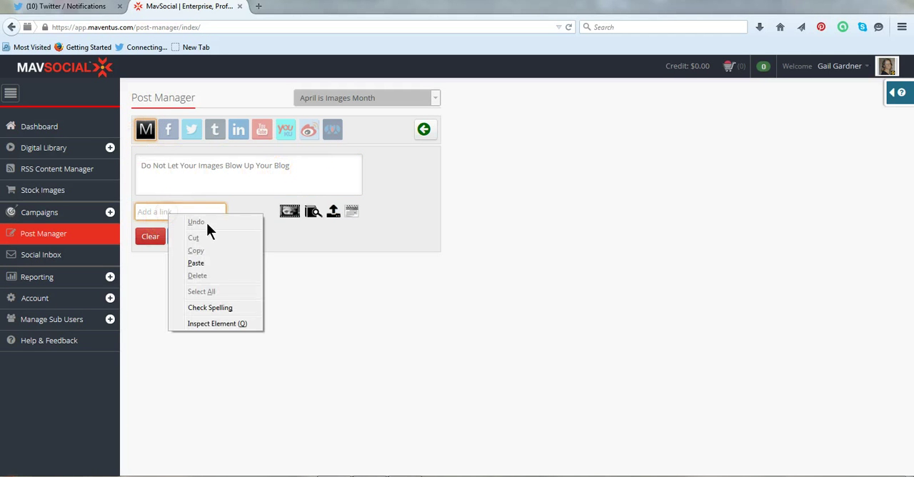
click(211, 261)
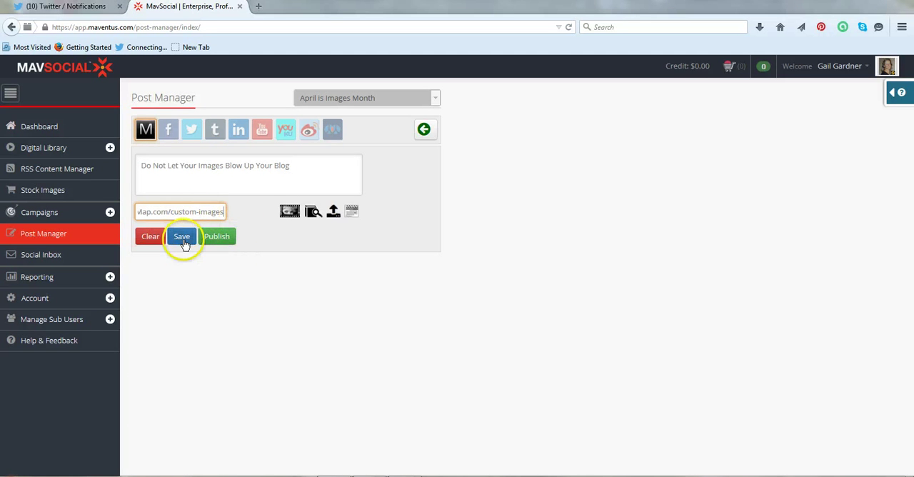
click(182, 237)
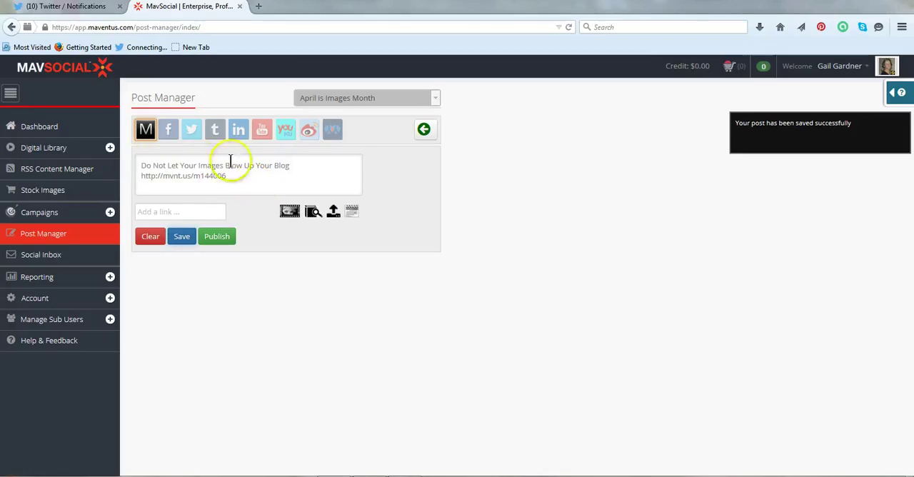
click(248, 174)
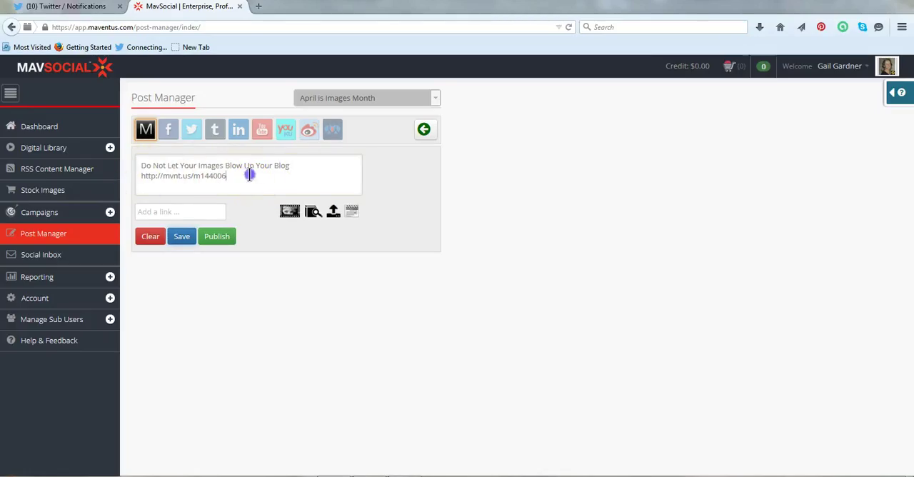
text(#blogging @GrowM)
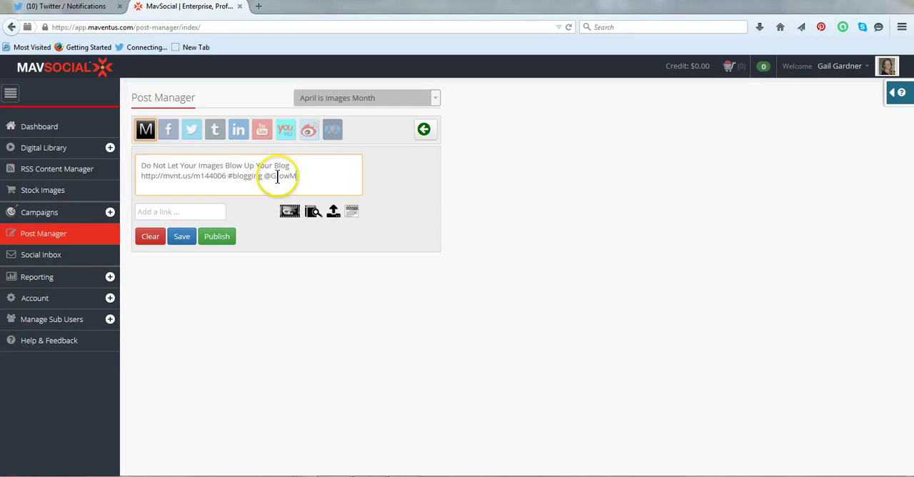
text(ap)
click(316, 178)
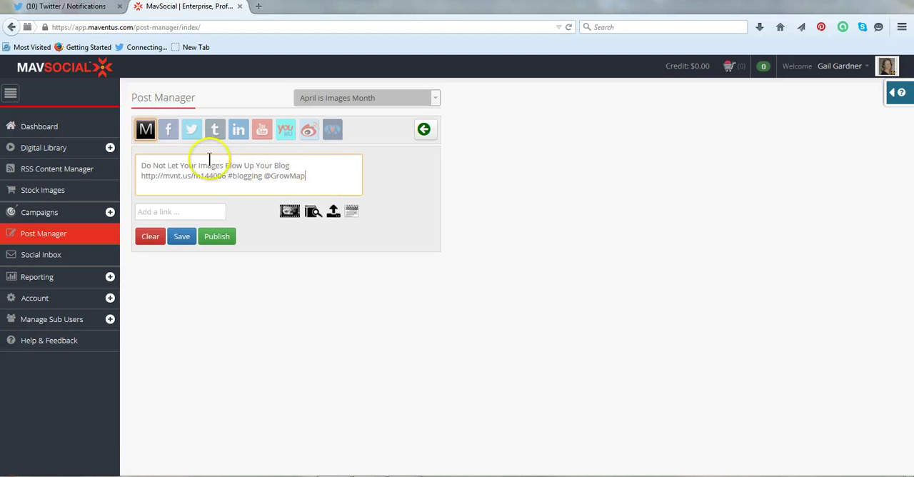
Select the main personal page, GrowMap and Social Implications as the Facebook destinations for the post
click(165, 131)
click(163, 136)
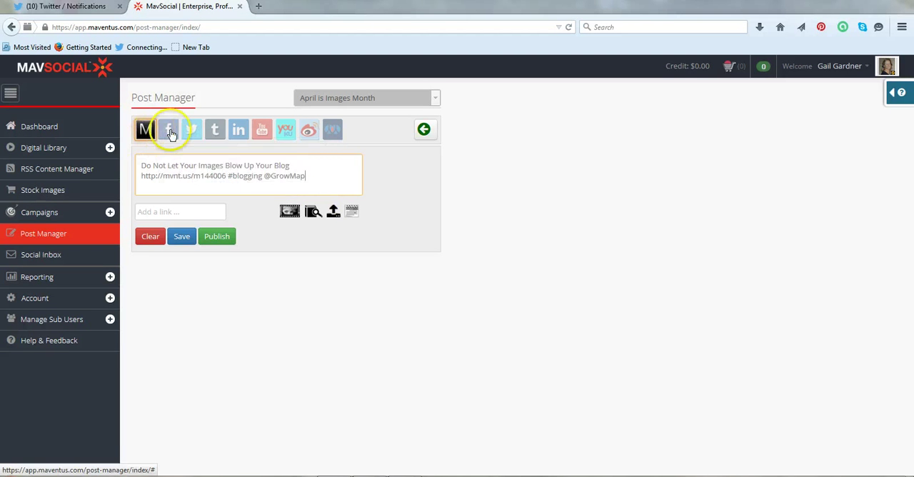
click(167, 135)
click(169, 133)
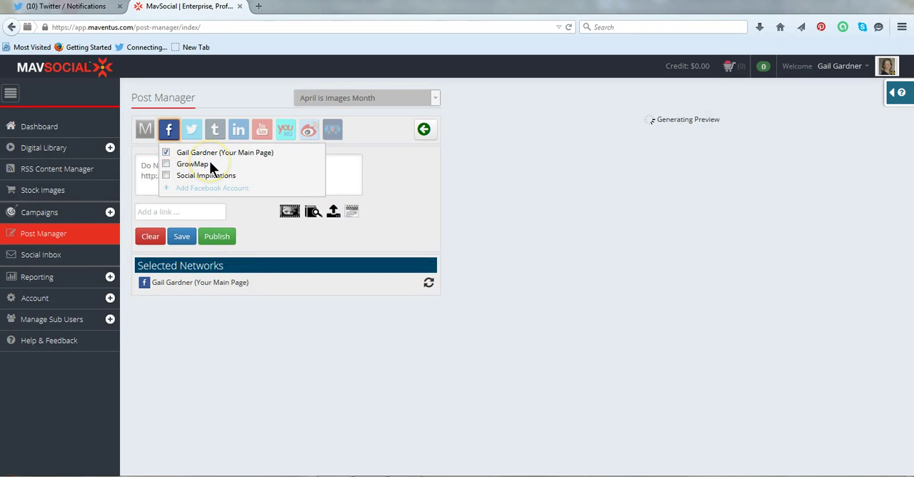
click(167, 165)
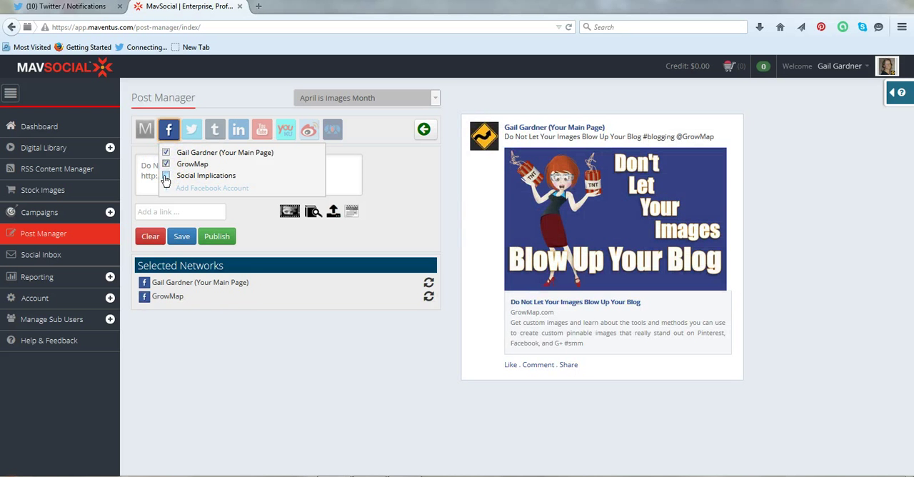
click(166, 176)
click(219, 186)
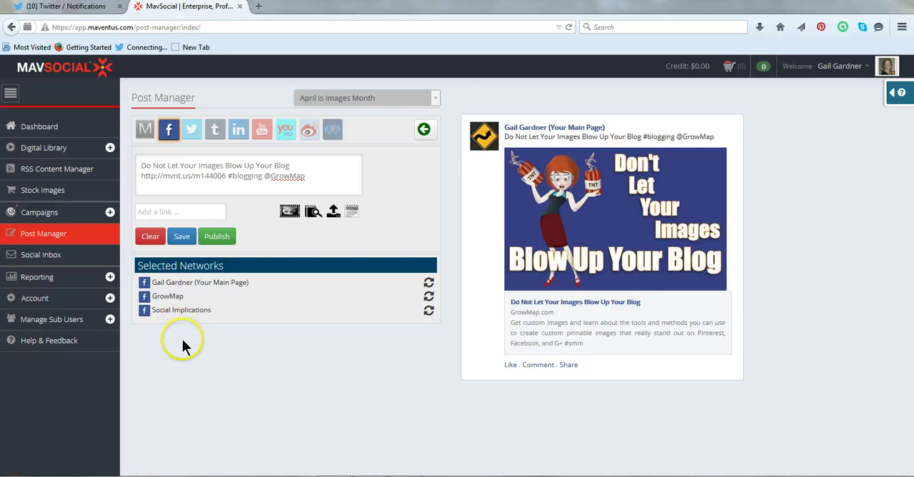
Select the GrowMap Twitter account as a destination for the post and view the Tumblr account options
click(191, 132)
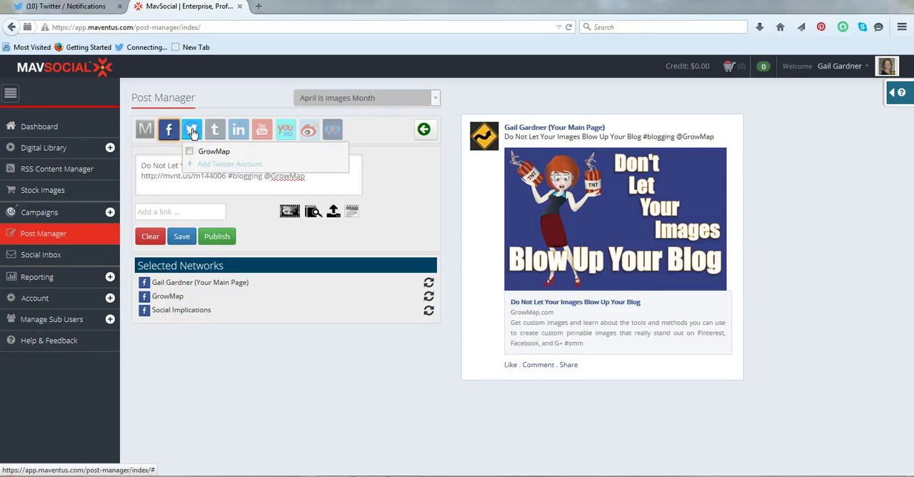
click(191, 153)
click(193, 154)
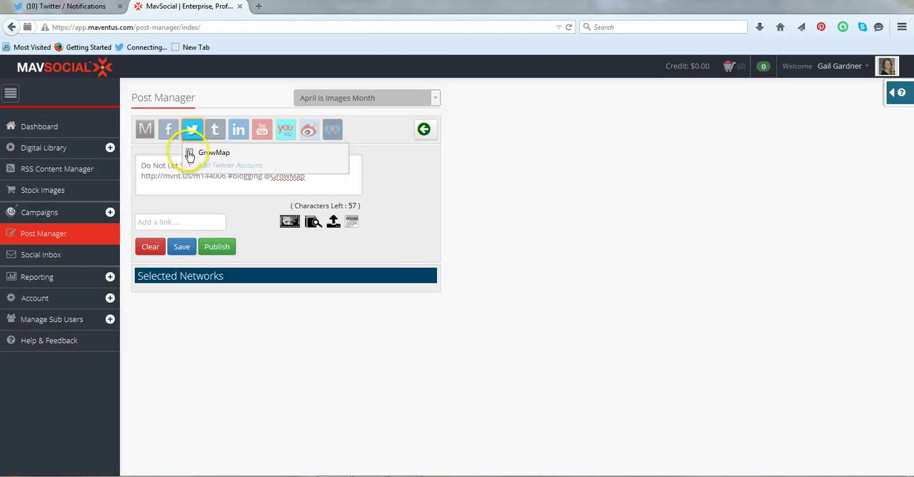
click(190, 153)
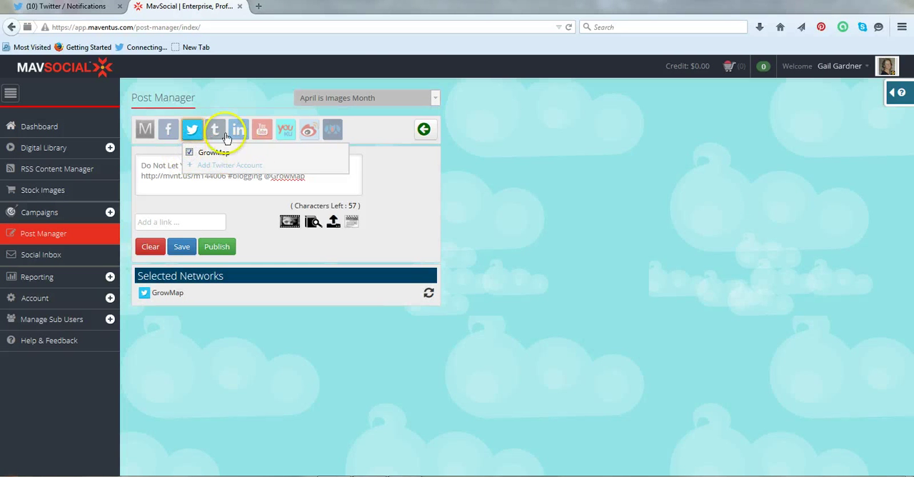
click(215, 132)
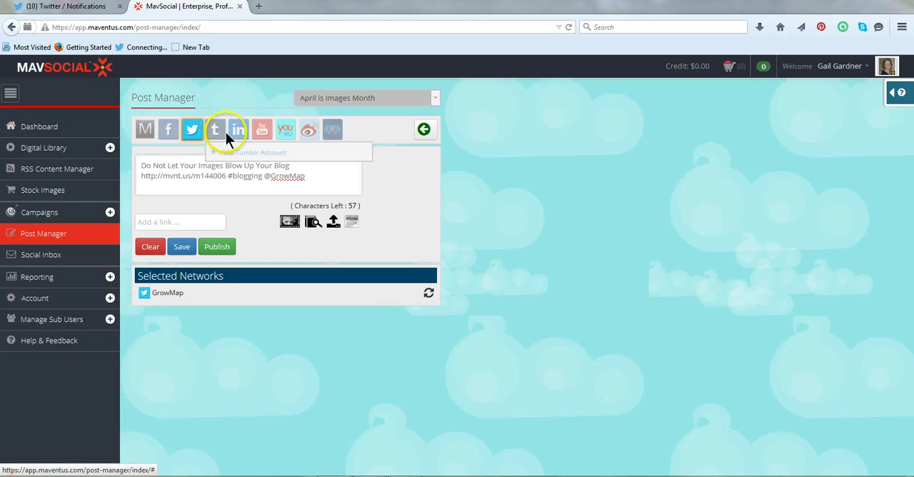
Select the main personal page as the LinkedIn destination and save the LinkedIn and Twitter versions of the post
click(237, 130)
click(236, 152)
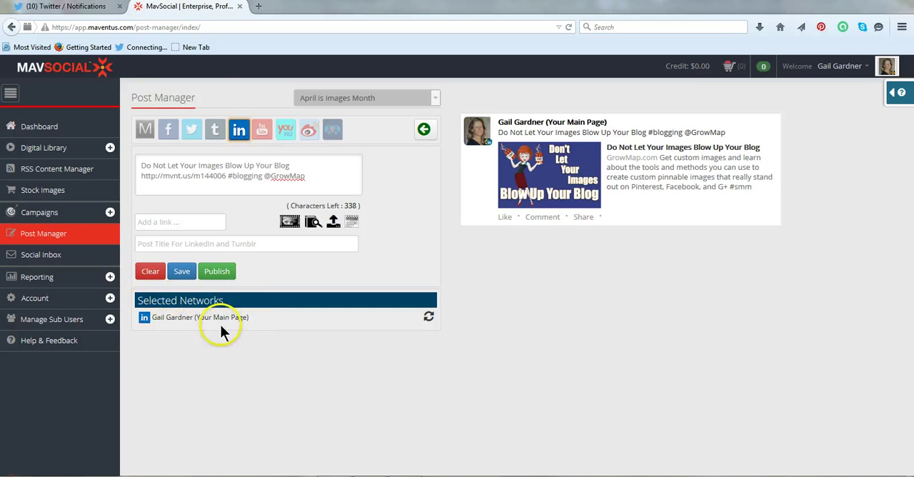
click(181, 272)
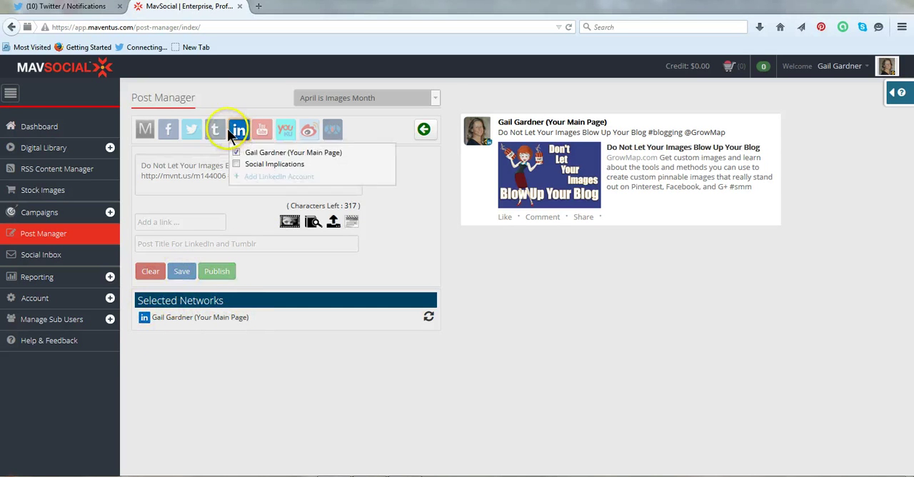
click(184, 277)
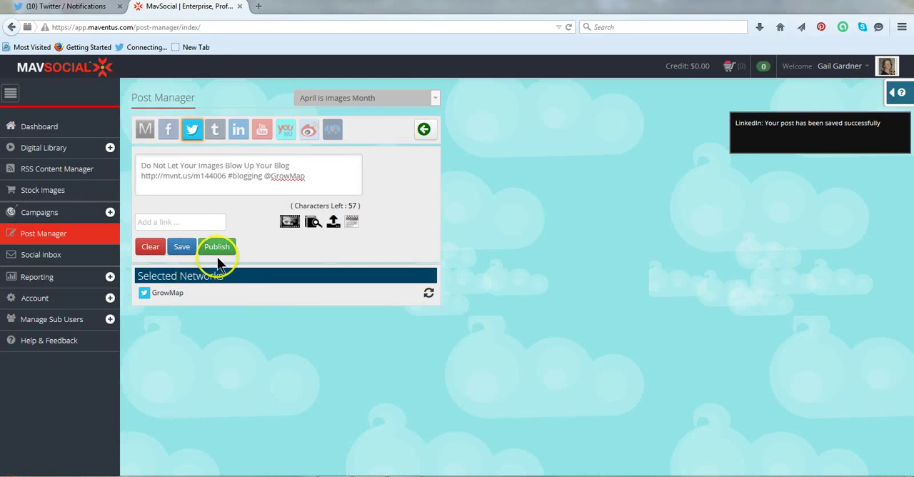
click(182, 246)
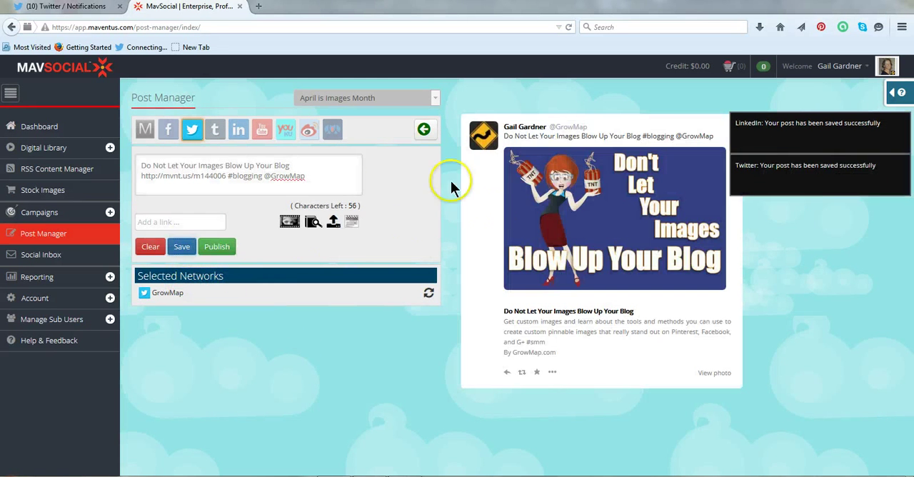
Append "Don't make the mistake of using someone else's image - you could get sued!" to the Facebook version of the post and save it
click(168, 128)
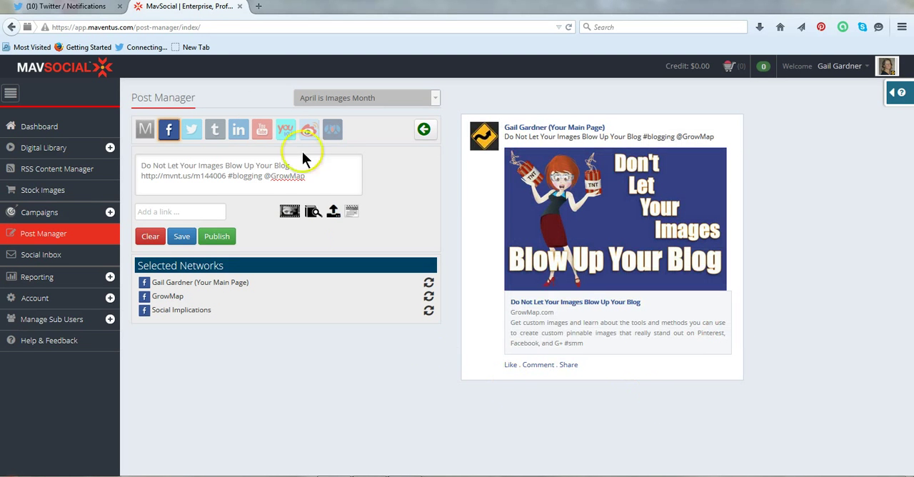
click(169, 131)
click(346, 180)
click(332, 175)
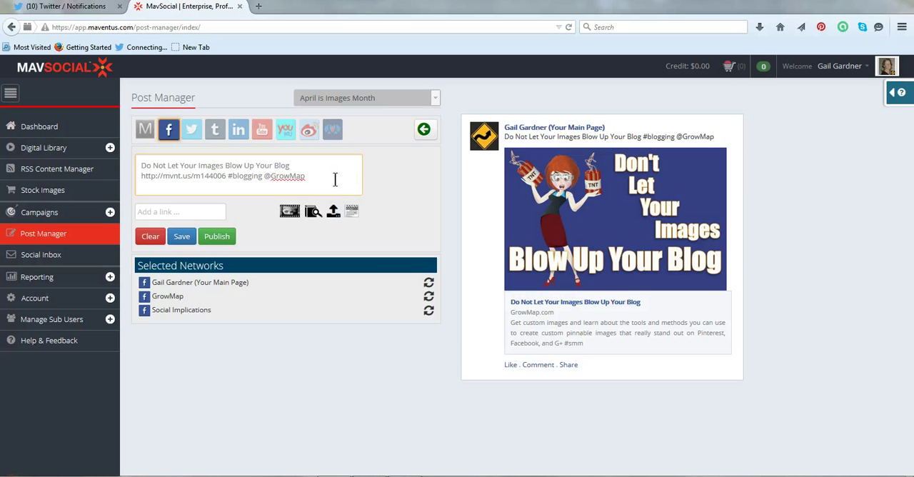
text(Don't make the mis)
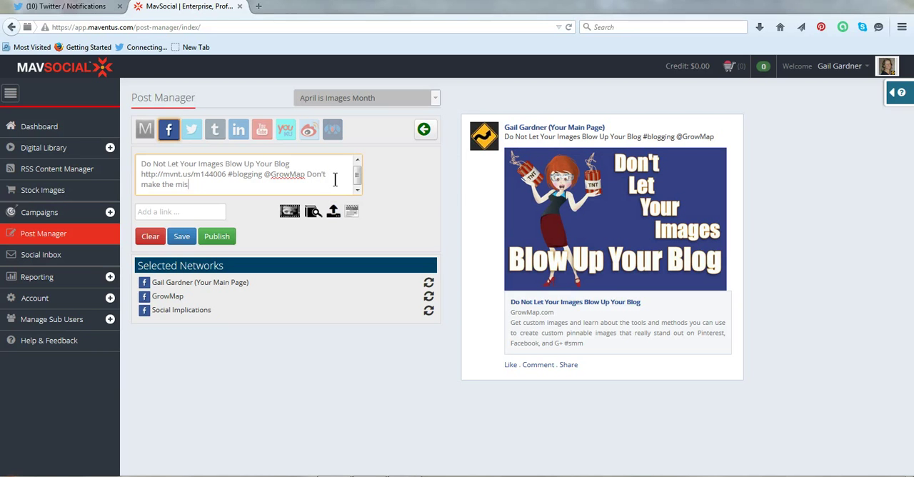
text(take of using someone else)
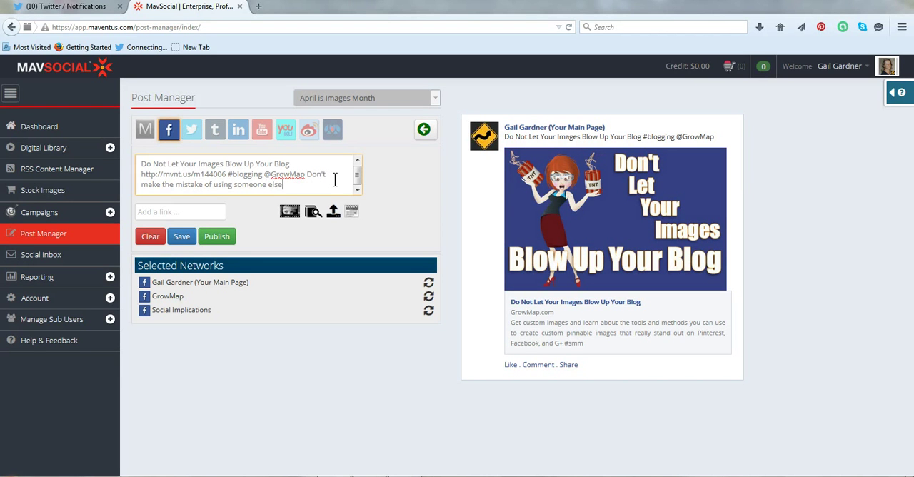
text('s image - you could get sued!)
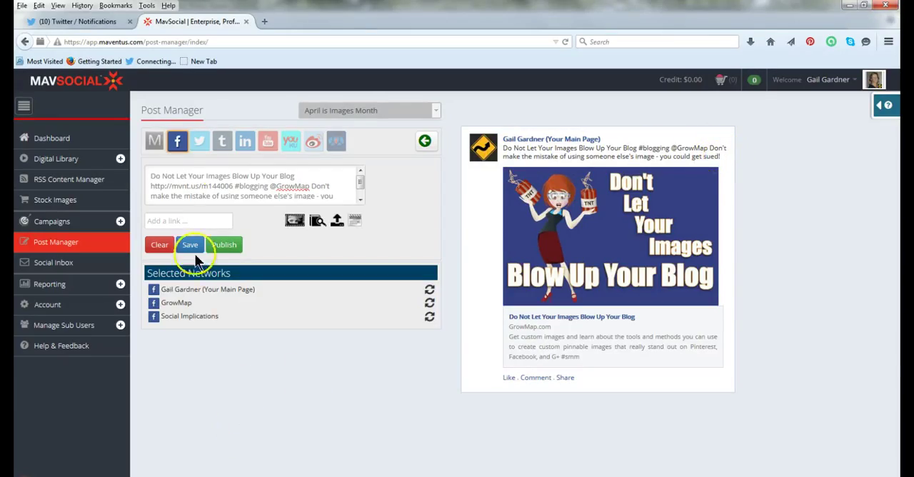
Set the Facebook version of the post to go out on April 1, 2015 at 09:00 AM Central Time
click(154, 142)
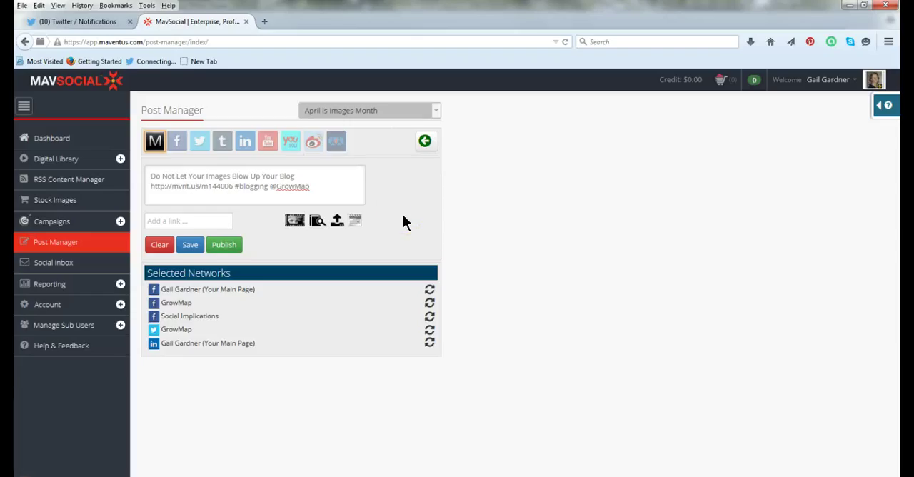
click(174, 142)
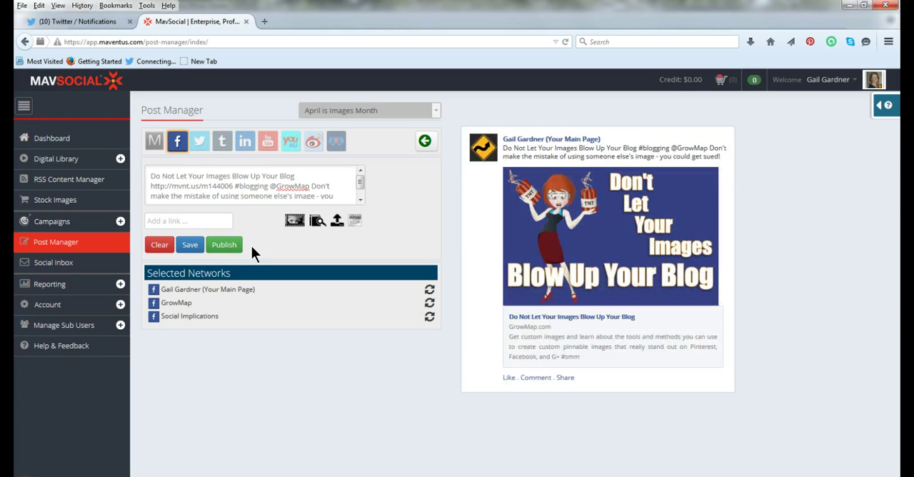
click(198, 141)
click(199, 142)
click(352, 222)
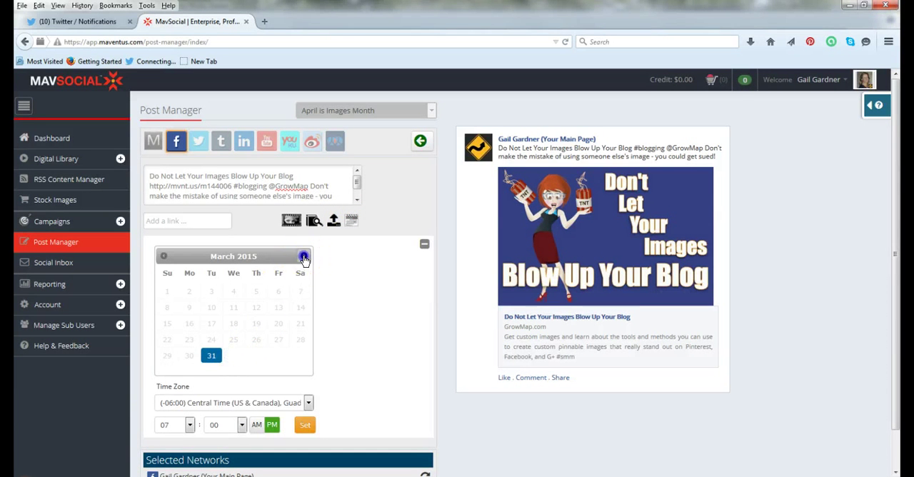
click(302, 257)
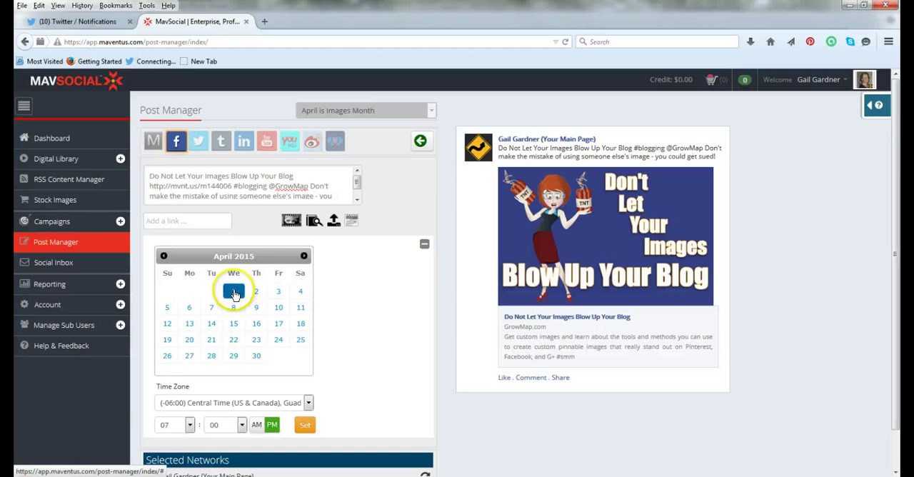
click(188, 425)
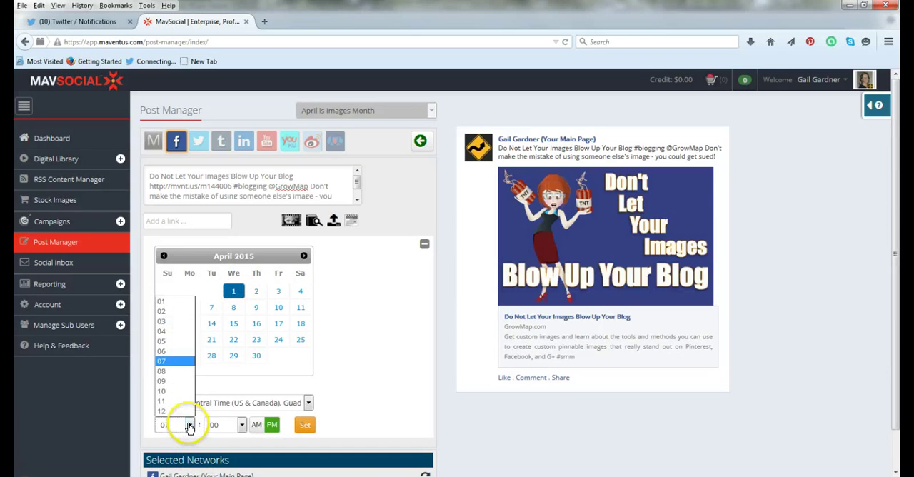
click(173, 380)
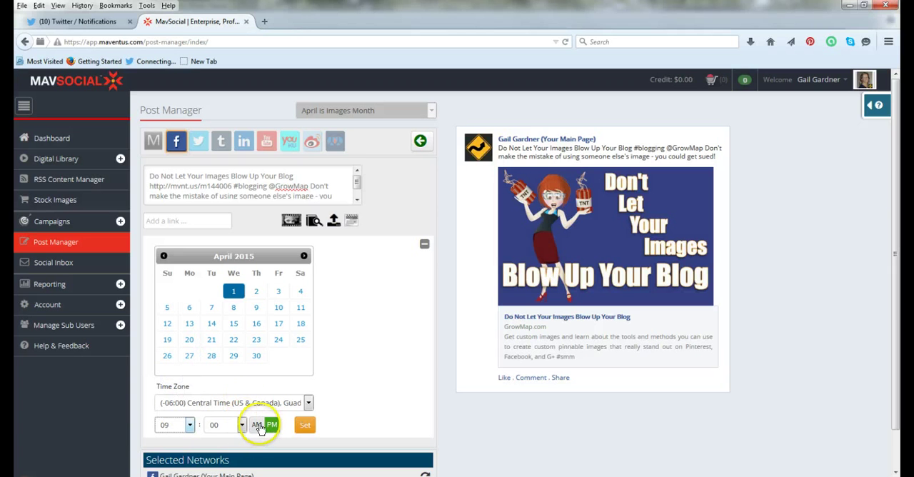
click(257, 424)
click(304, 425)
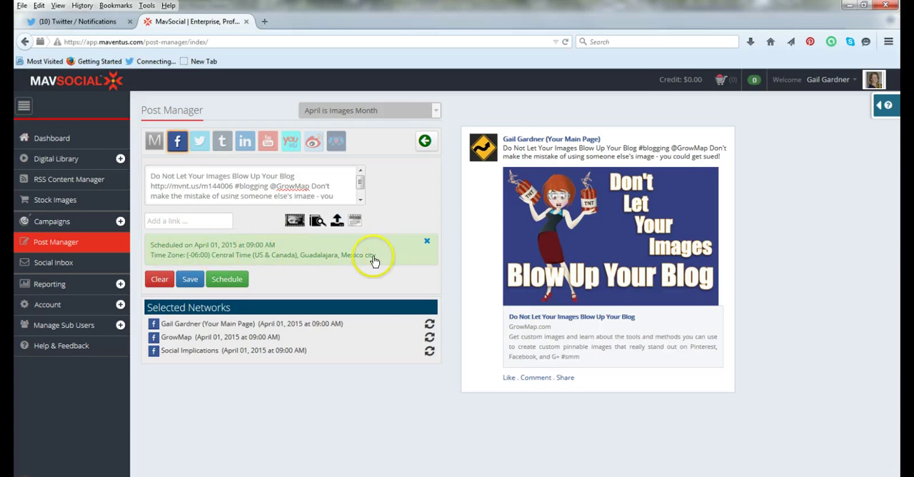
Set the Twitter version of the post to go out on April 2, 2015 at 08:00 PM Central Time
click(196, 141)
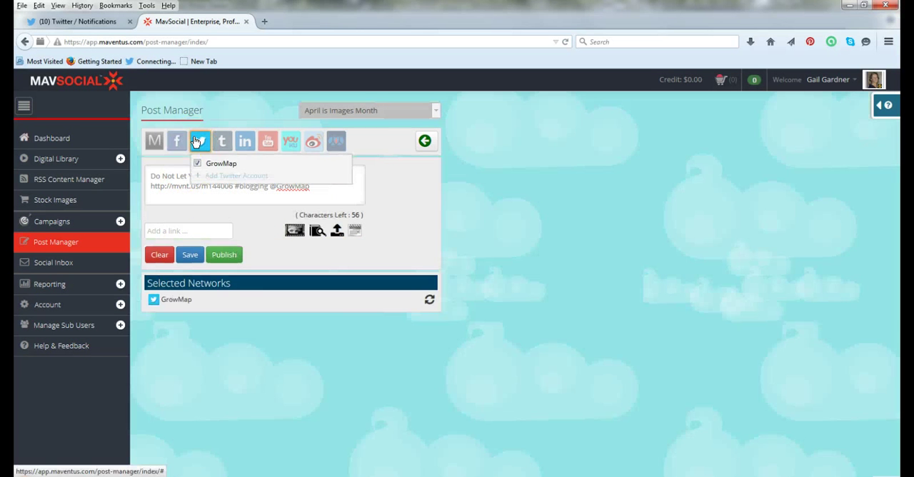
click(356, 232)
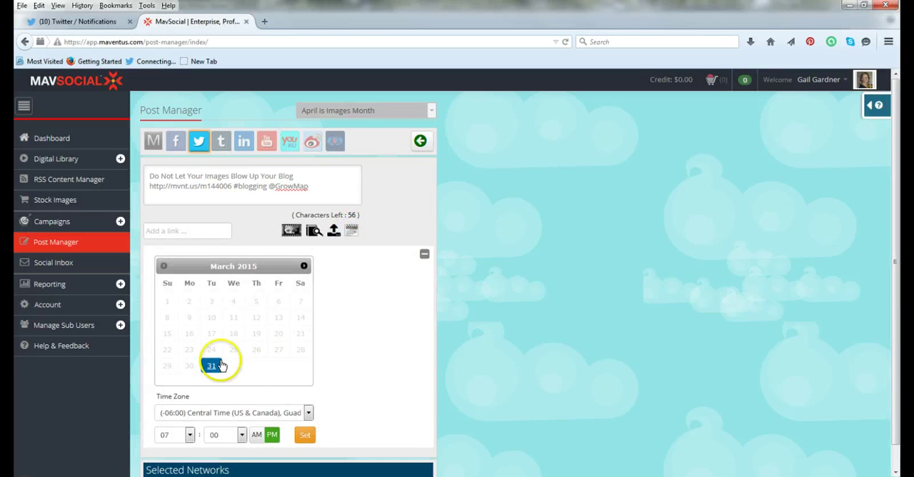
click(214, 365)
click(303, 266)
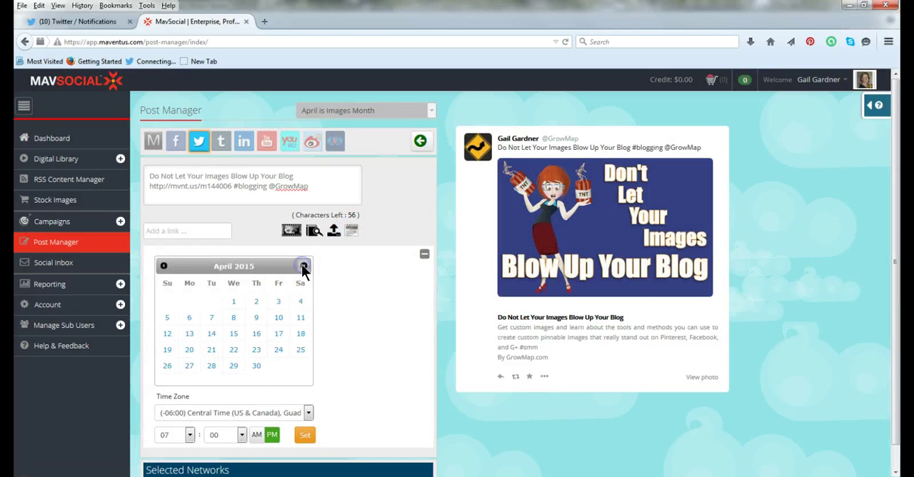
click(256, 301)
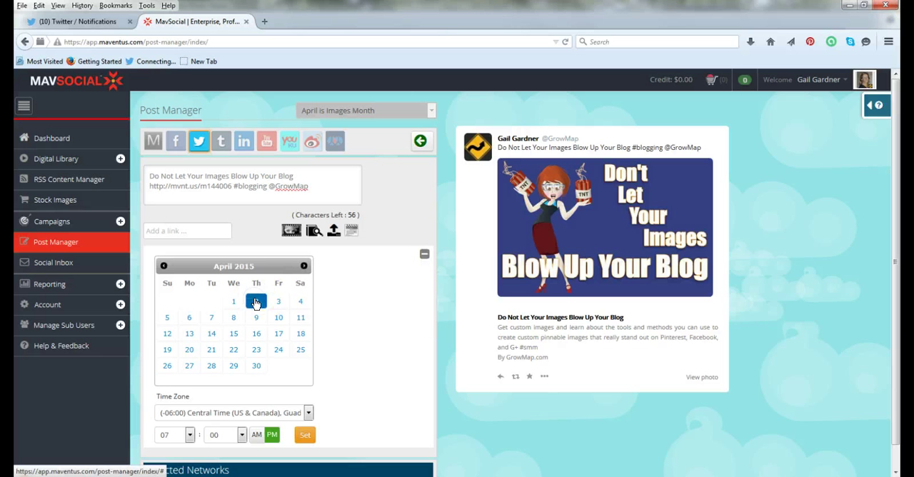
click(189, 435)
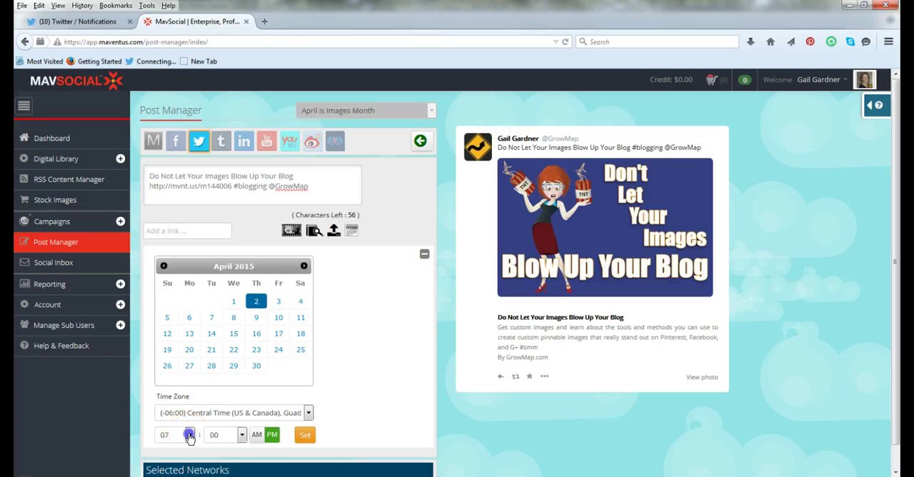
click(164, 386)
click(271, 435)
click(306, 434)
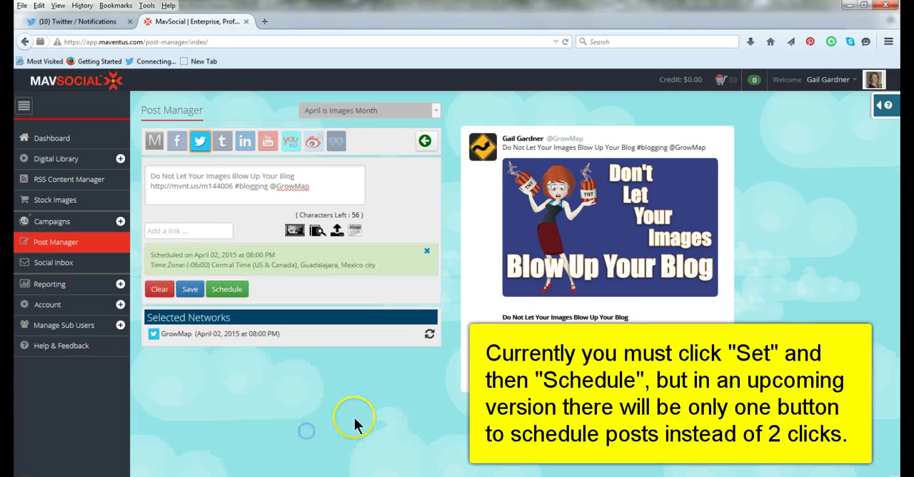
Set the LinkedIn version of the post to go out on April 6, 2015 at 07:00 PM Central Time
mouse_move(223, 142)
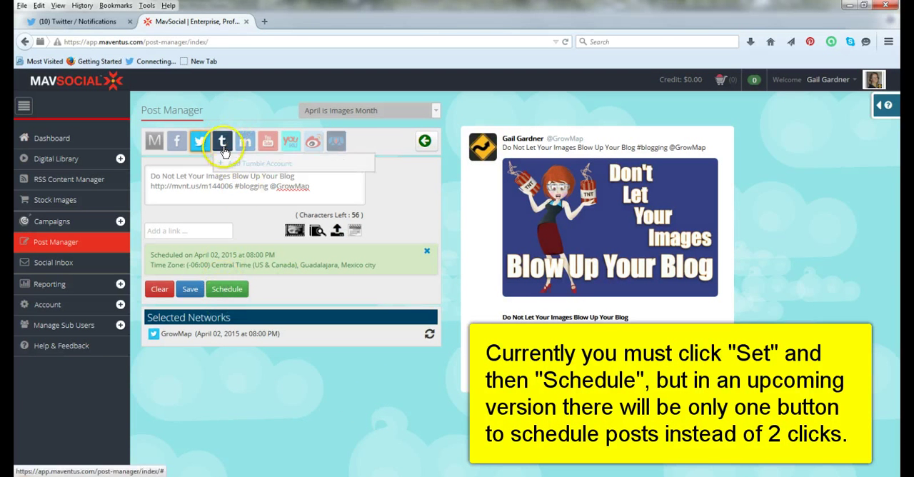
click(243, 141)
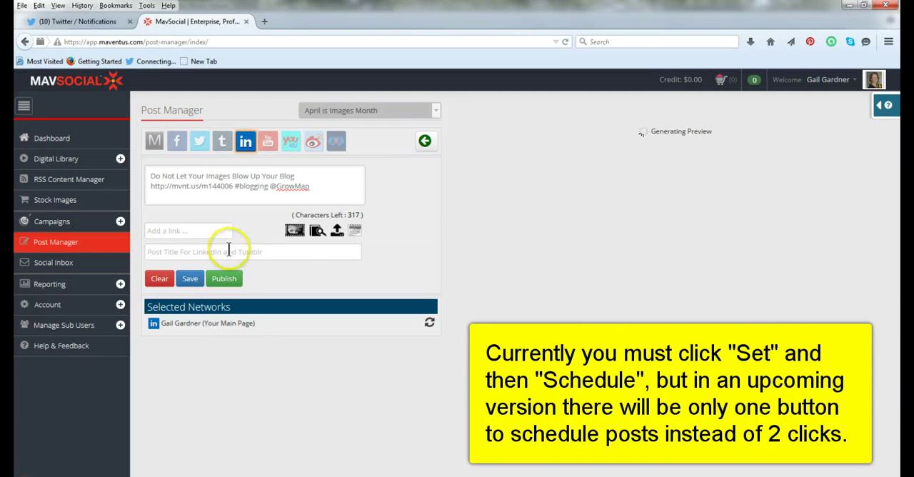
click(355, 230)
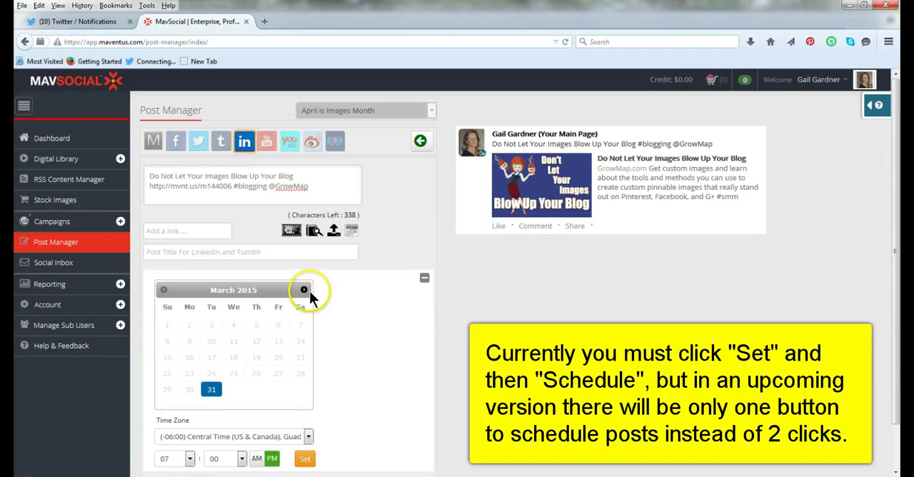
click(304, 290)
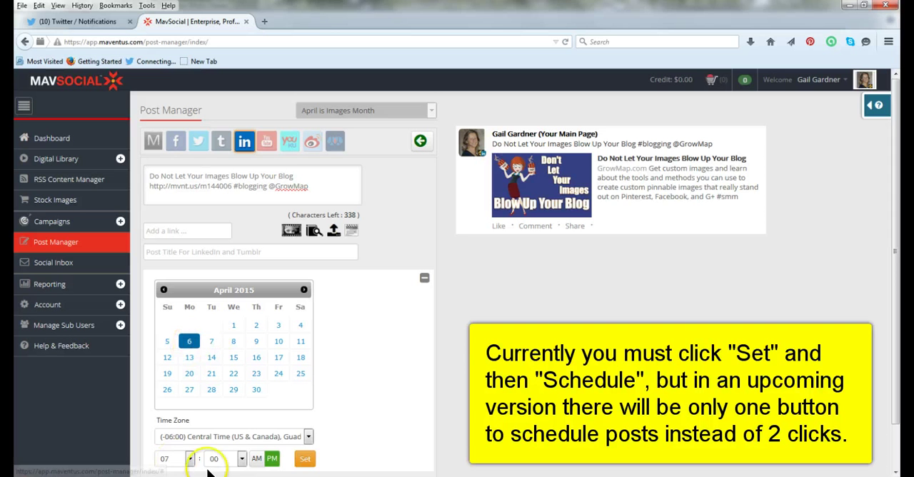
click(189, 459)
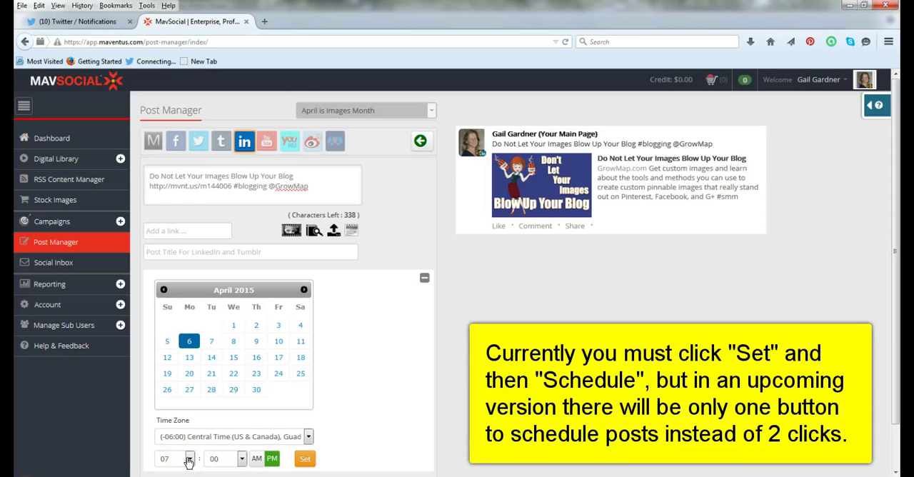
click(190, 457)
click(244, 459)
click(263, 459)
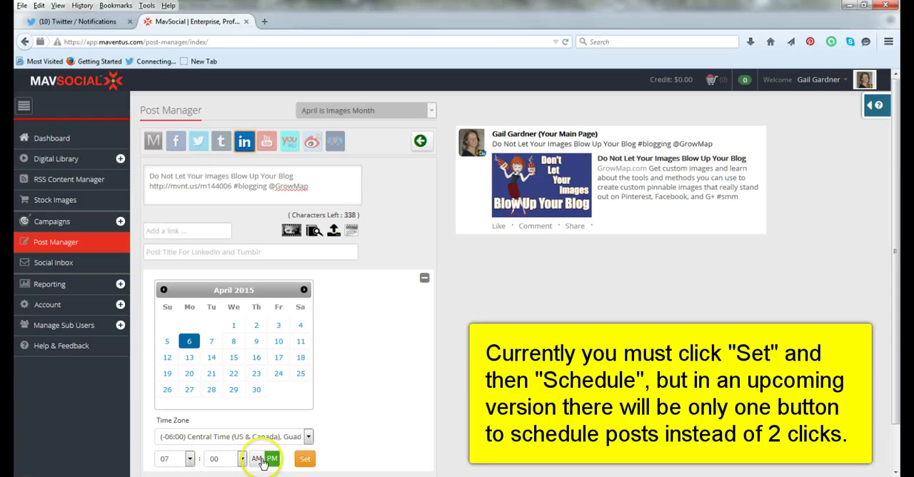
click(309, 461)
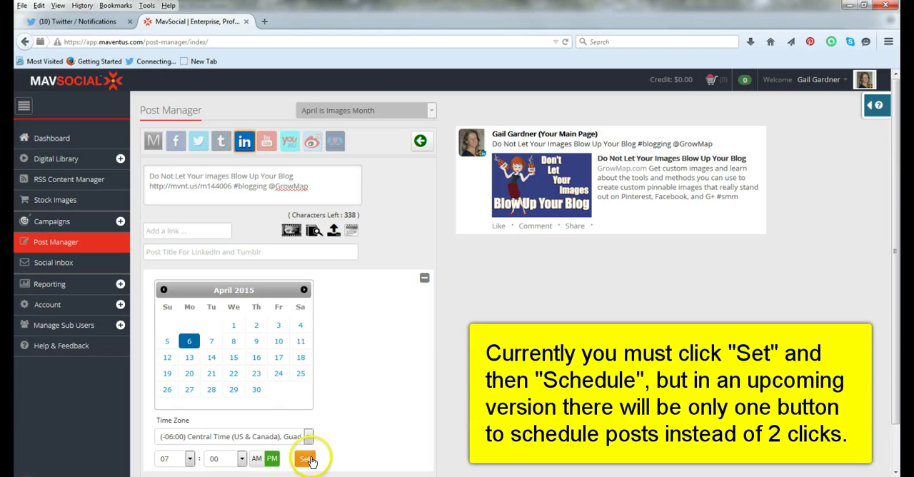
Append "What you need to know about using images to stay out of legal issues." to the LinkedIn version of the post and save it
click(329, 182)
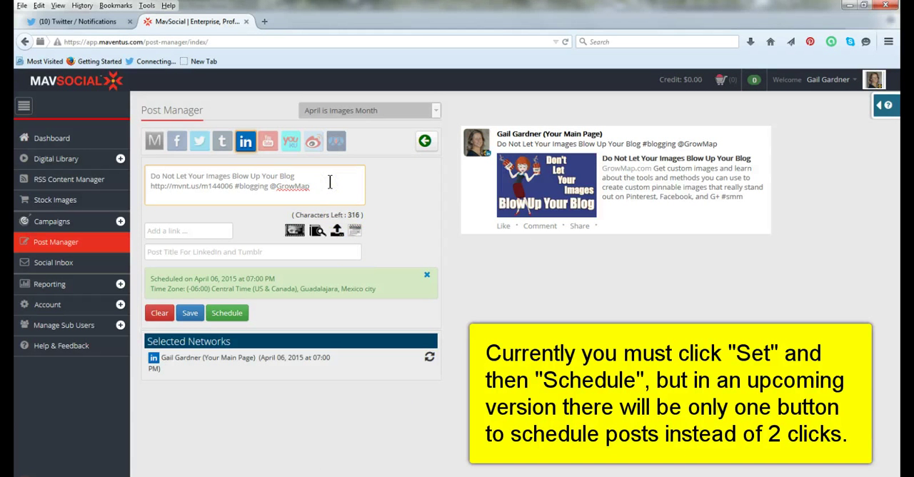
text(What you need to know about using images.)
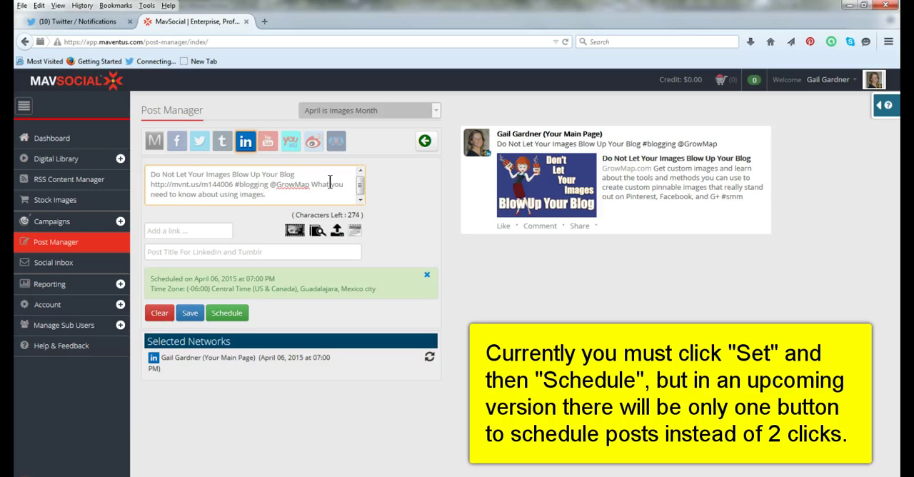
click(329, 187)
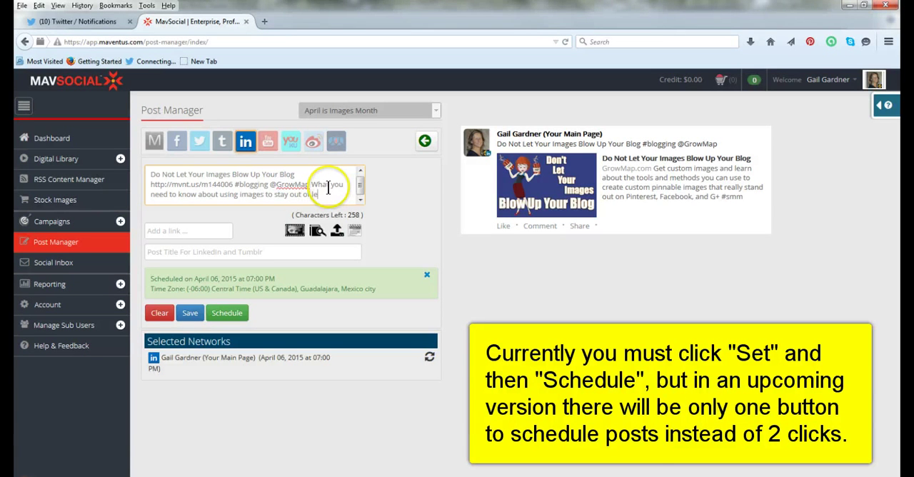
text(s.)
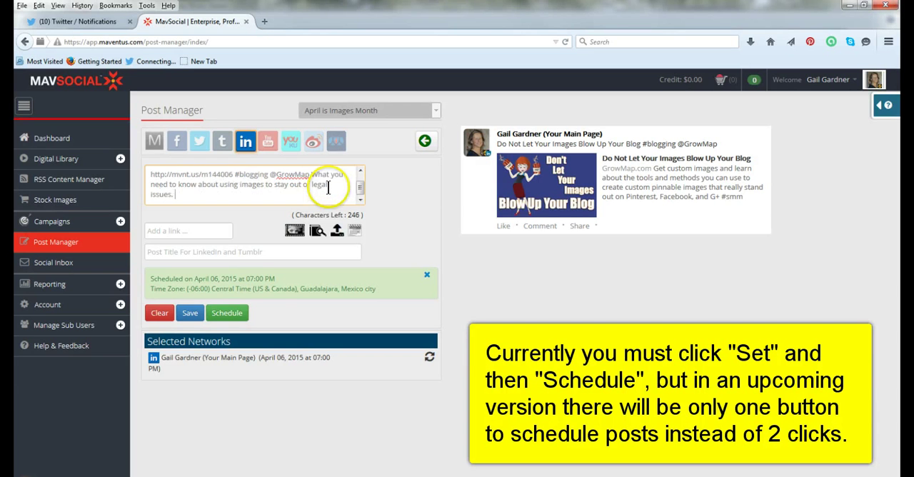
click(187, 314)
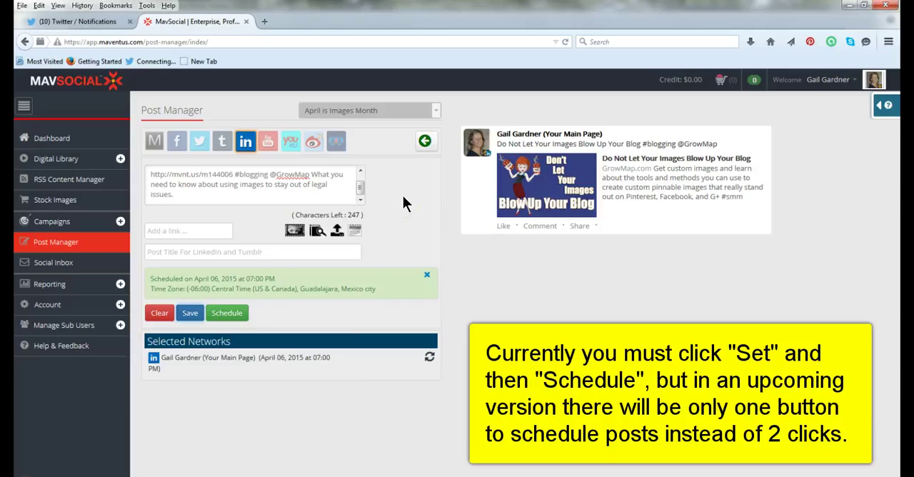
Review the post's master version and show the Social Inbox activity for all networks in the Incapsula GrowMap campaign
click(152, 141)
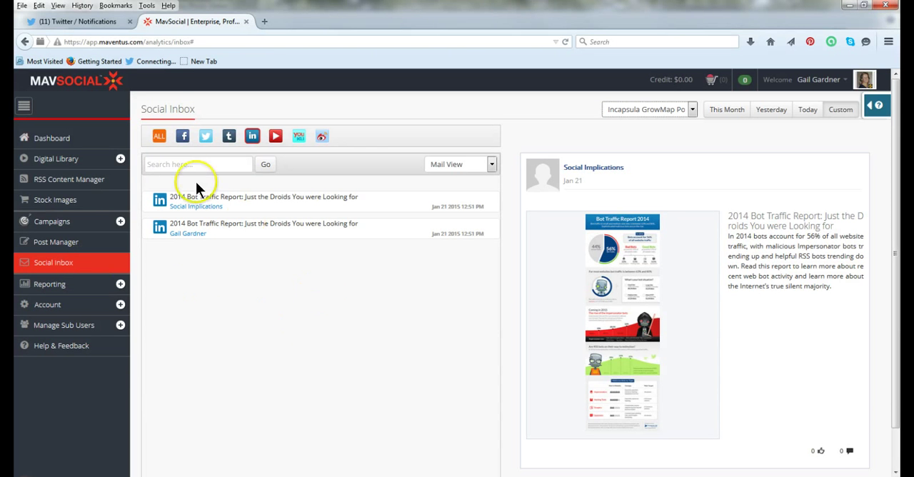
click(157, 137)
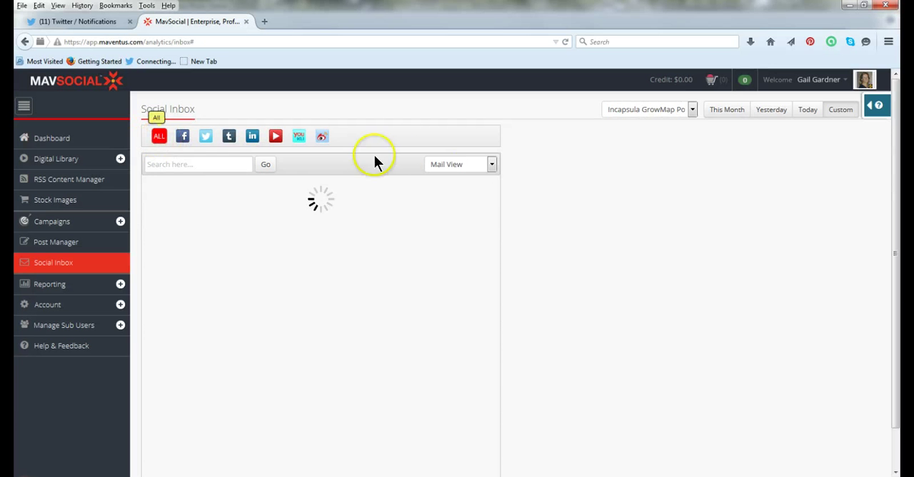
Filter the Social Inbox by Facebook and by LinkedIn, and check the campaign choices while keeping the Incapsula GrowMap Post campaign
click(491, 164)
click(490, 164)
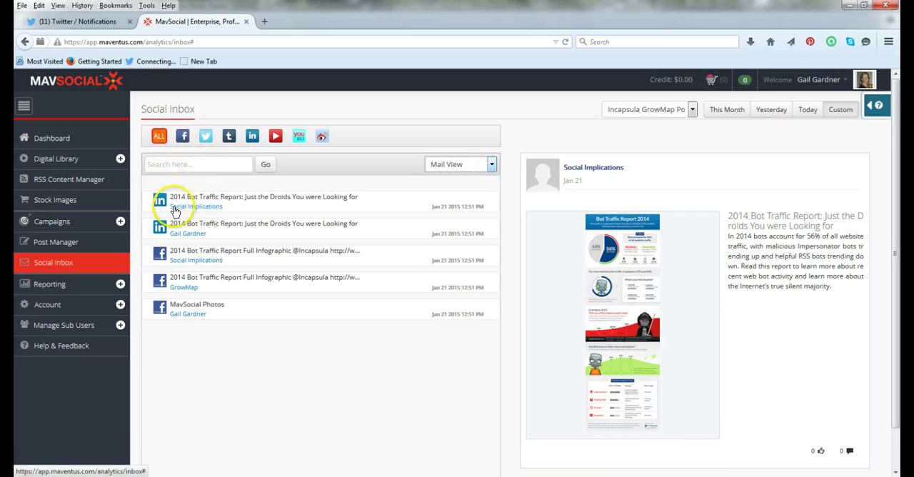
click(182, 139)
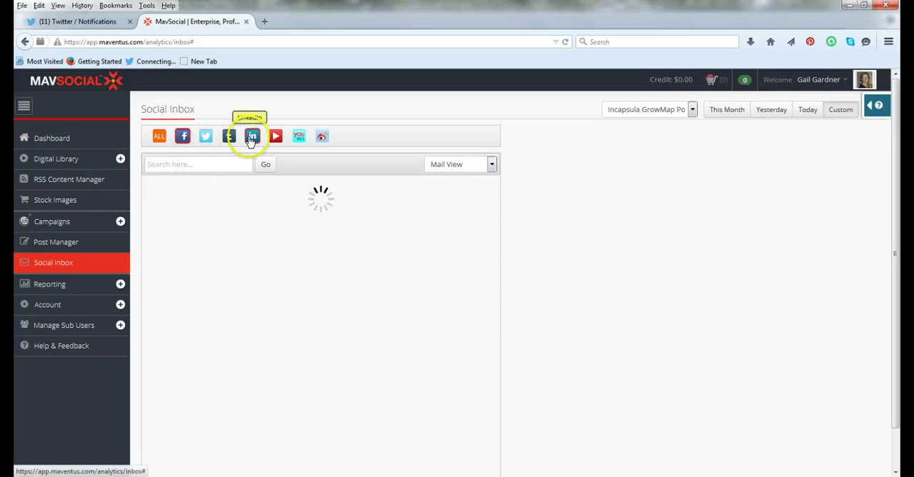
click(251, 139)
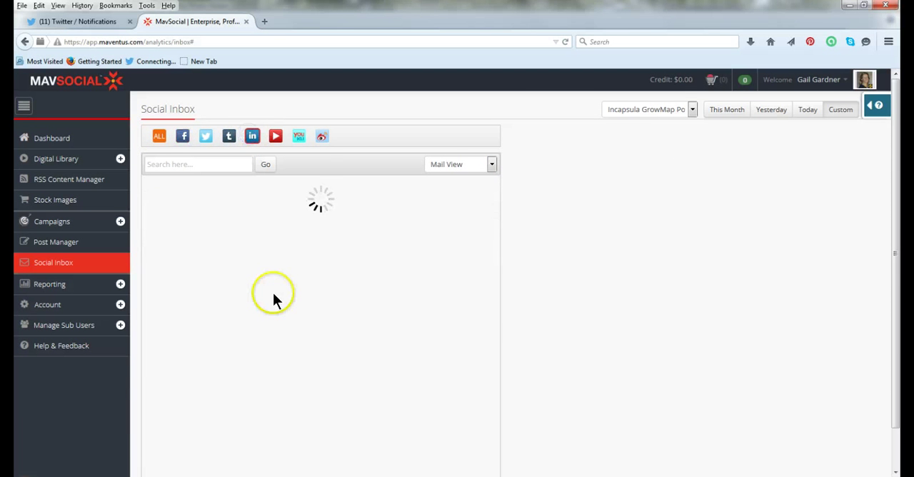
click(689, 110)
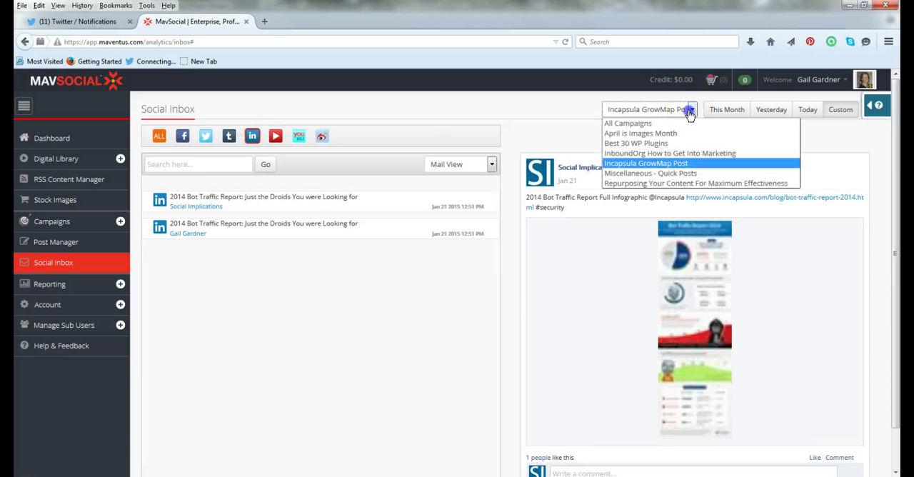
click(658, 163)
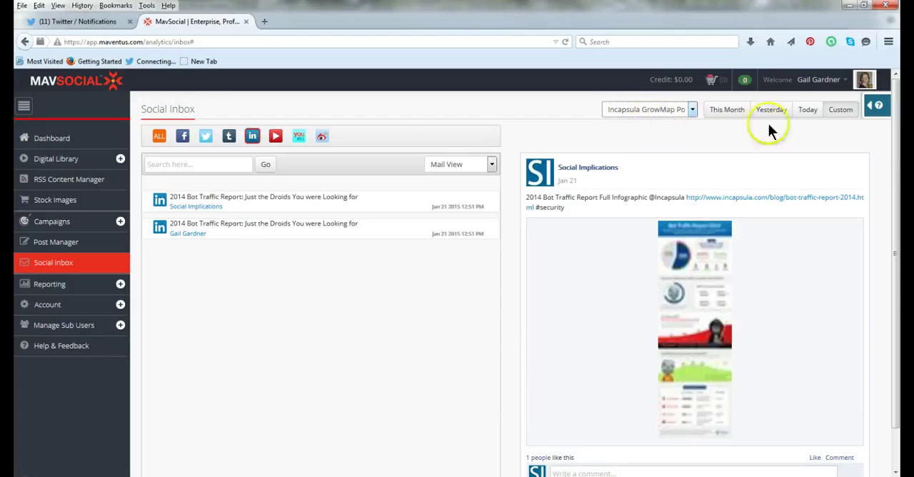
Look at the inbox feeds for This Month and Yesterday, and view the custom date range options without starting a search
click(726, 114)
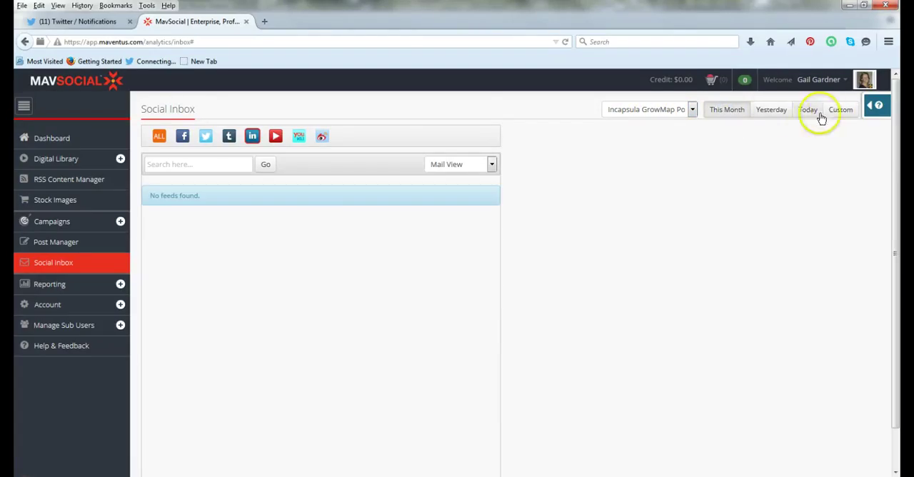
click(766, 112)
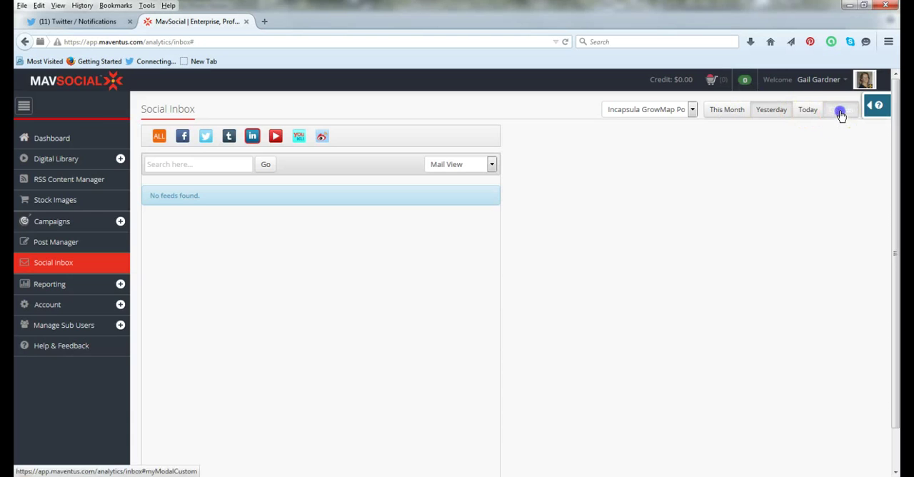
click(837, 112)
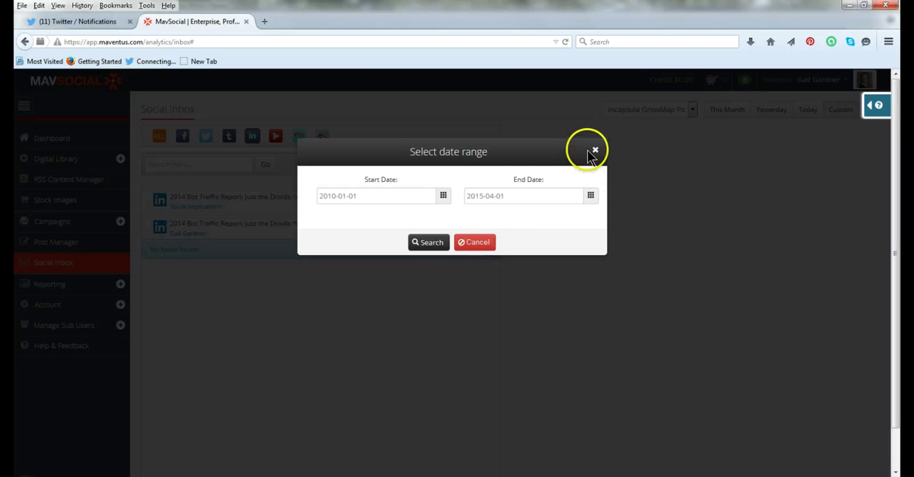
click(593, 153)
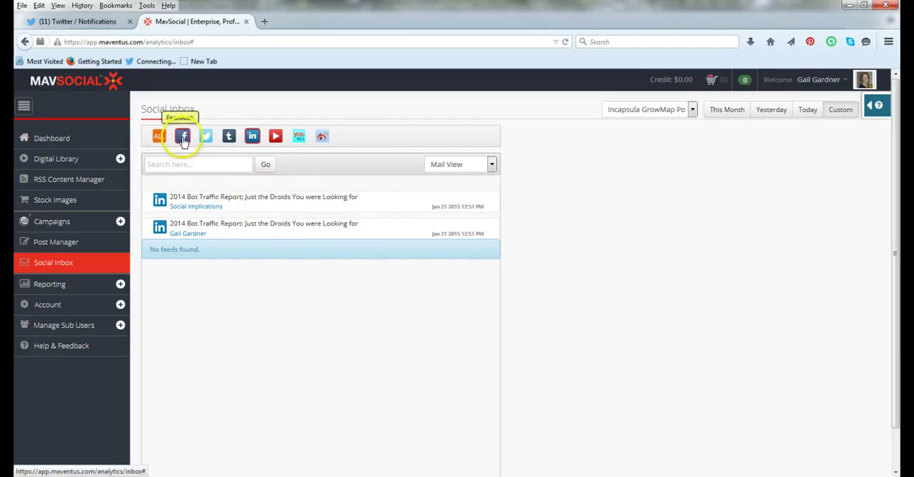
Check the inbox's Twitter feeds, switch to Comment View, and show the LinkedIn feeds in that view
click(205, 139)
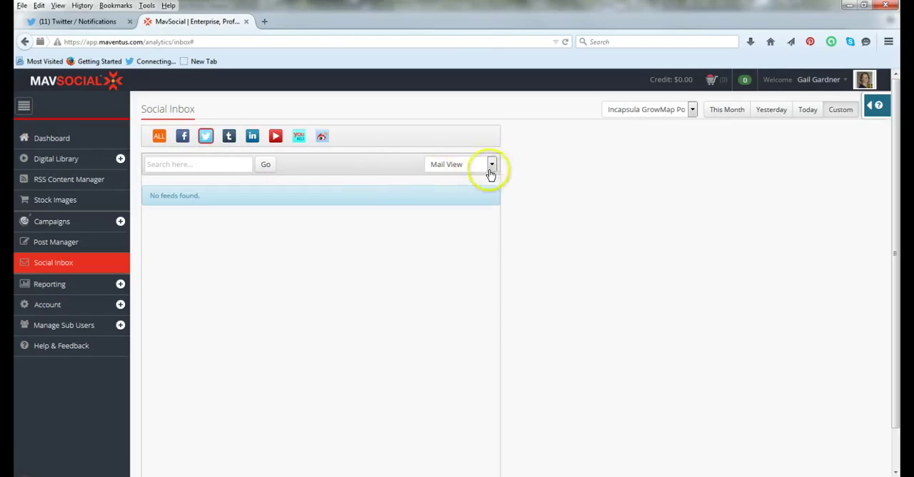
click(491, 166)
click(467, 190)
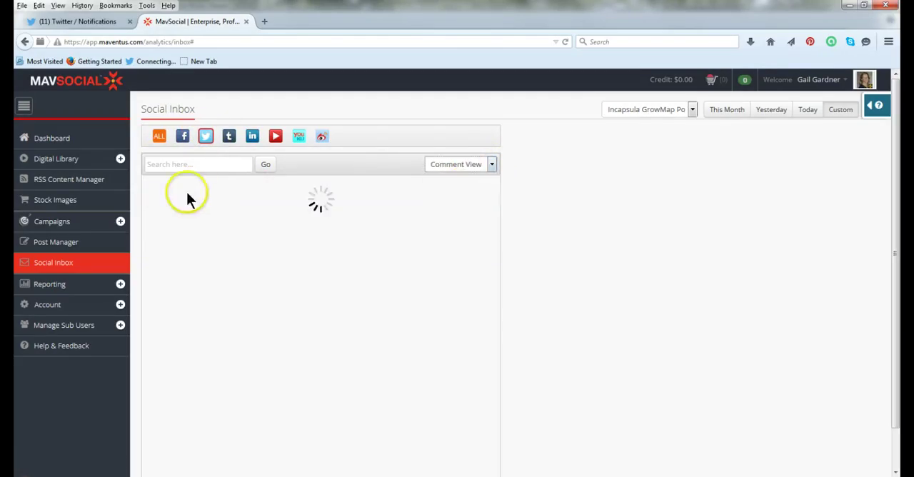
click(250, 136)
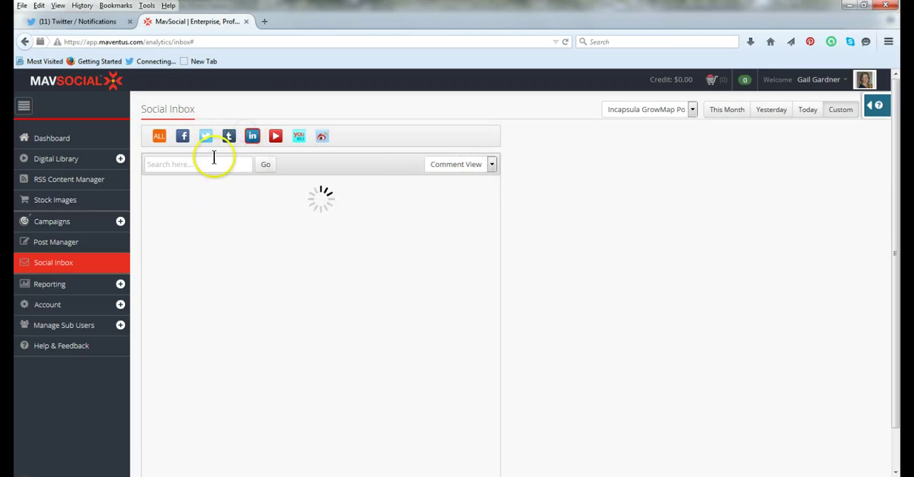
Show the LinkedIn inbox feeds for All Campaigns and switch the list to Mail View
click(692, 111)
click(627, 125)
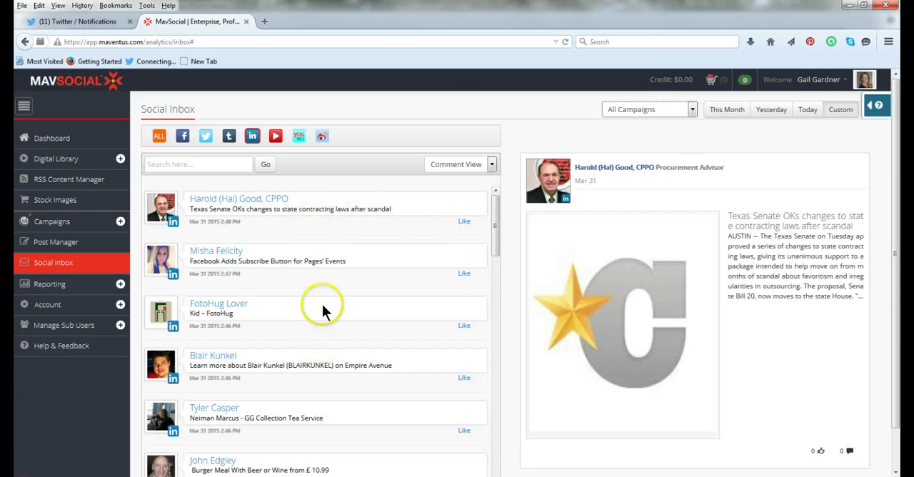
click(491, 165)
click(445, 179)
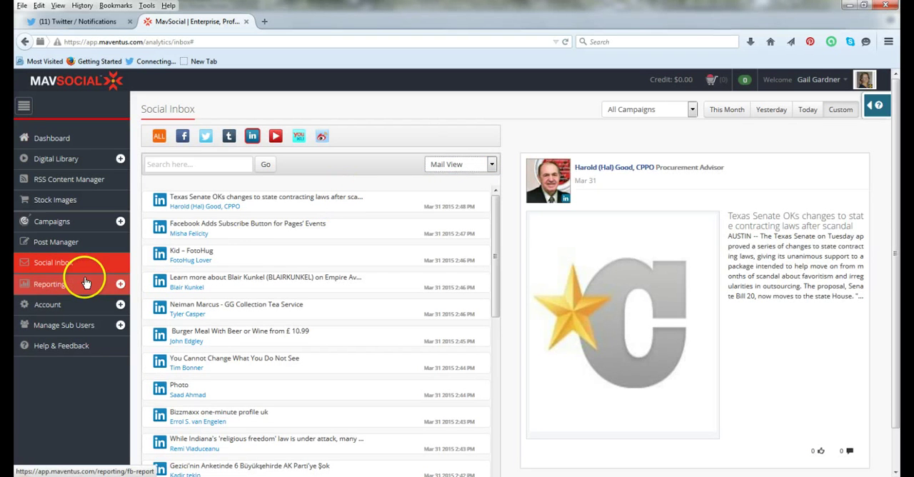
Open the Digital Asset Library report and review its asset facts and the top published and engagement tables for images and videos
click(112, 285)
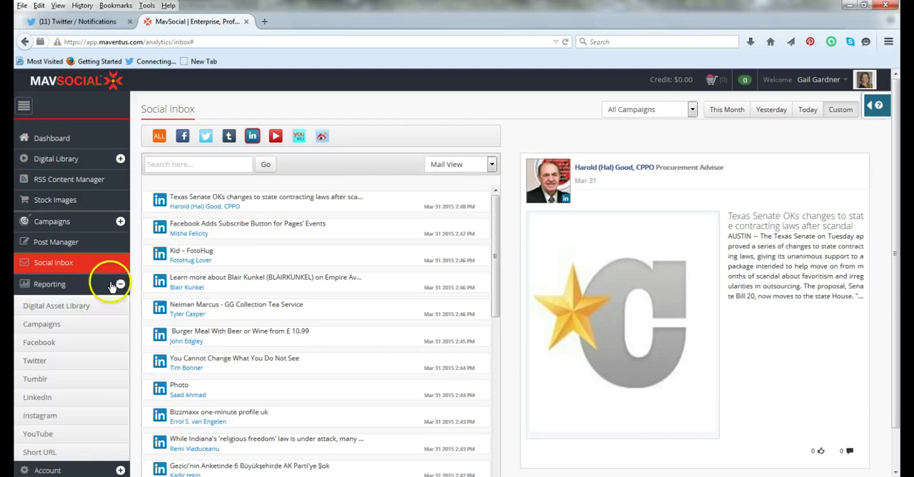
click(72, 288)
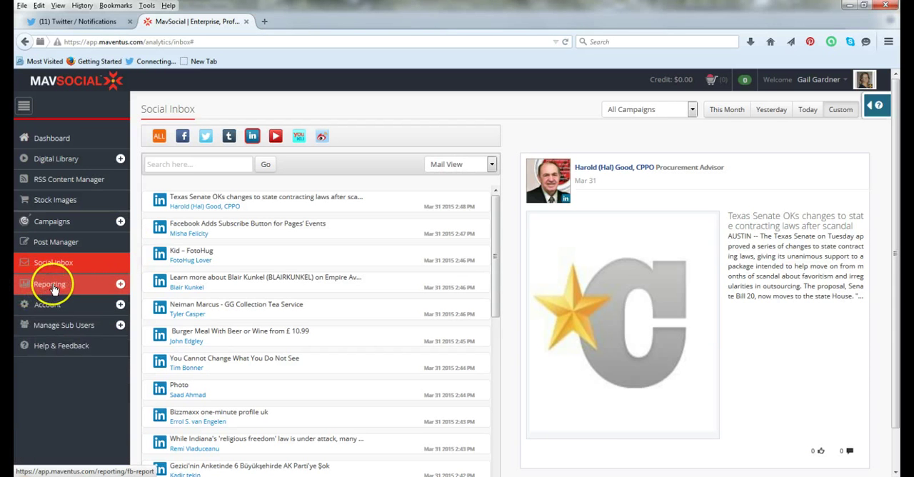
click(60, 286)
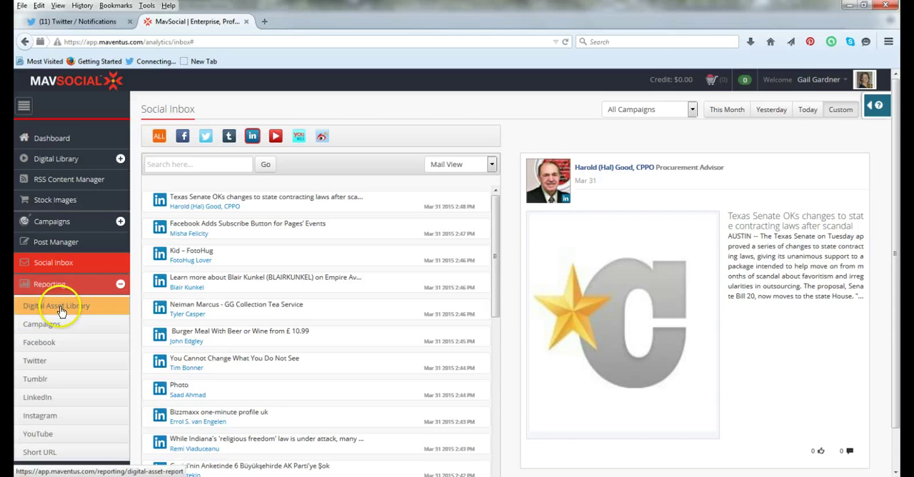
click(61, 310)
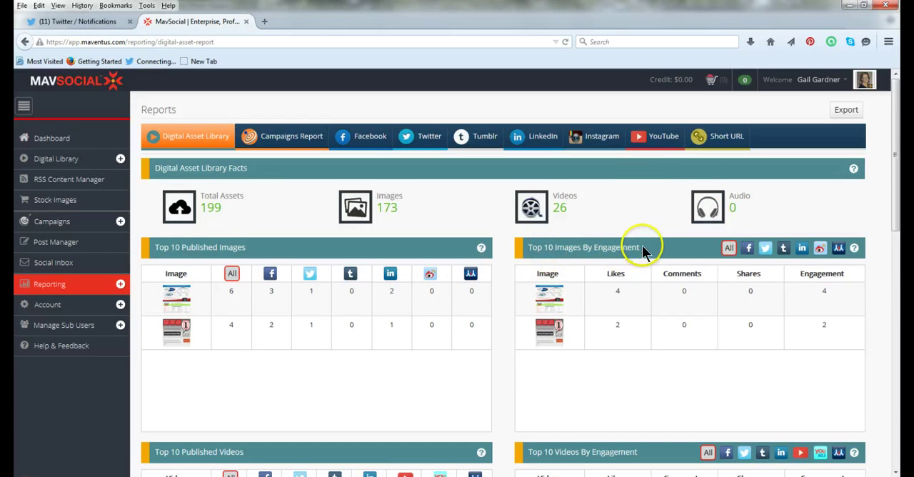
scroll(276, 289, down, 3)
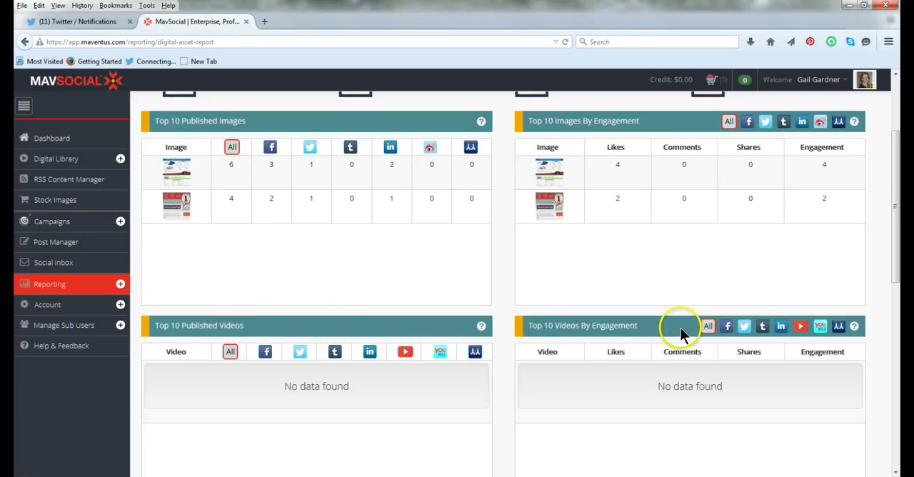
scroll(343, 279, up, 2)
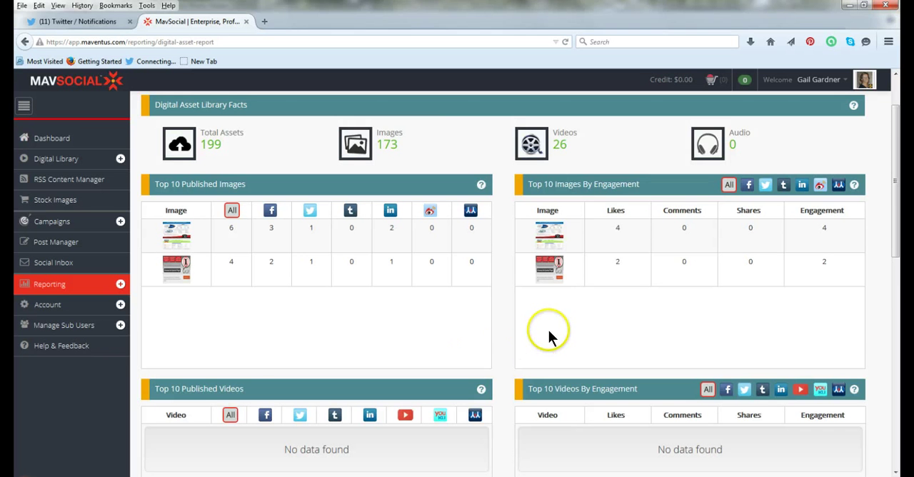
View the Facebook page report and open the Short URL report
click(92, 306)
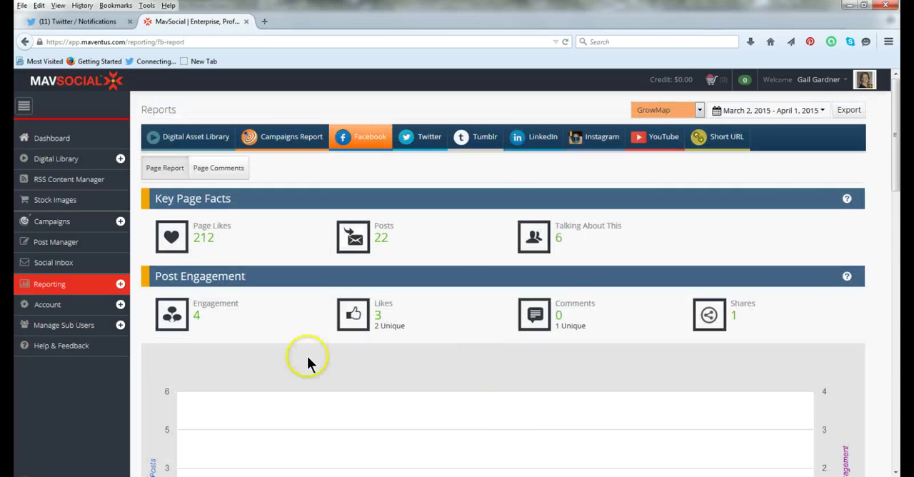
click(70, 284)
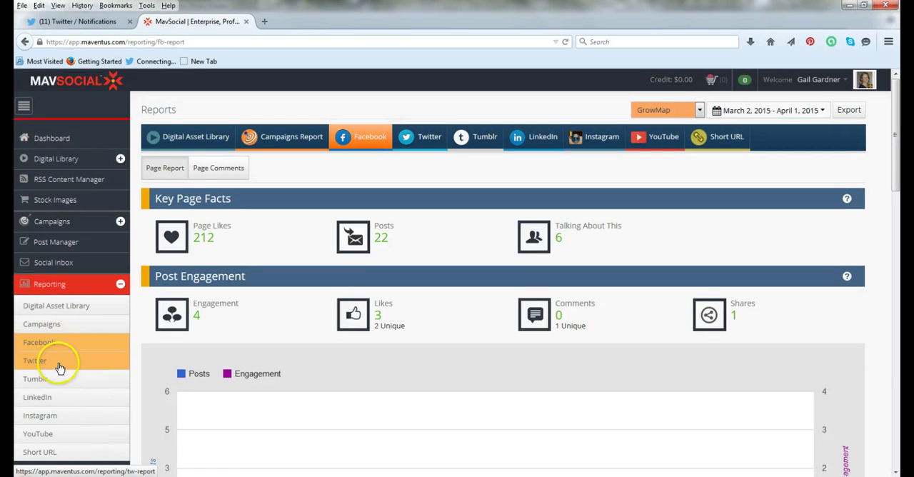
click(73, 455)
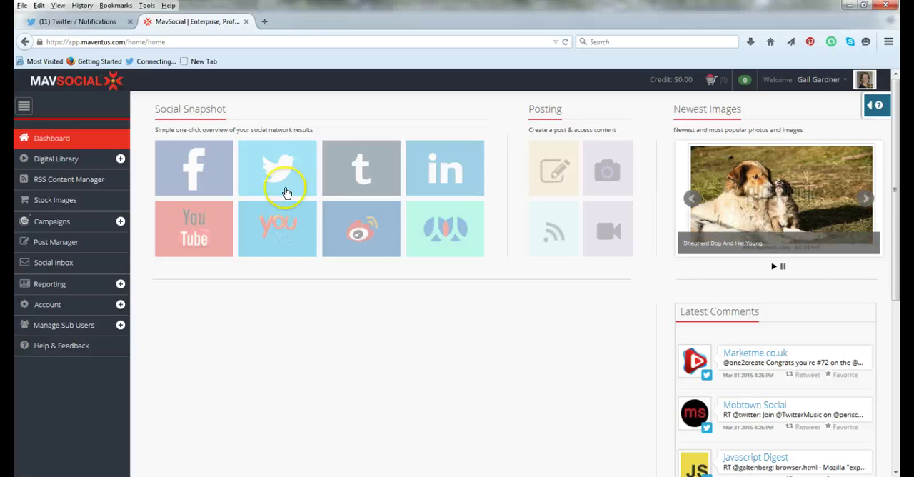
Search the stock image libraries for "cat"
click(60, 200)
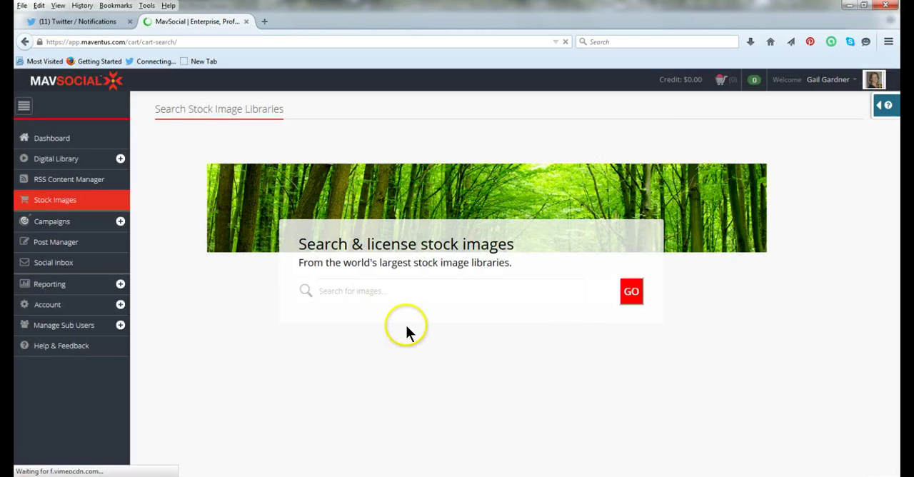
click(377, 289)
text(cat)
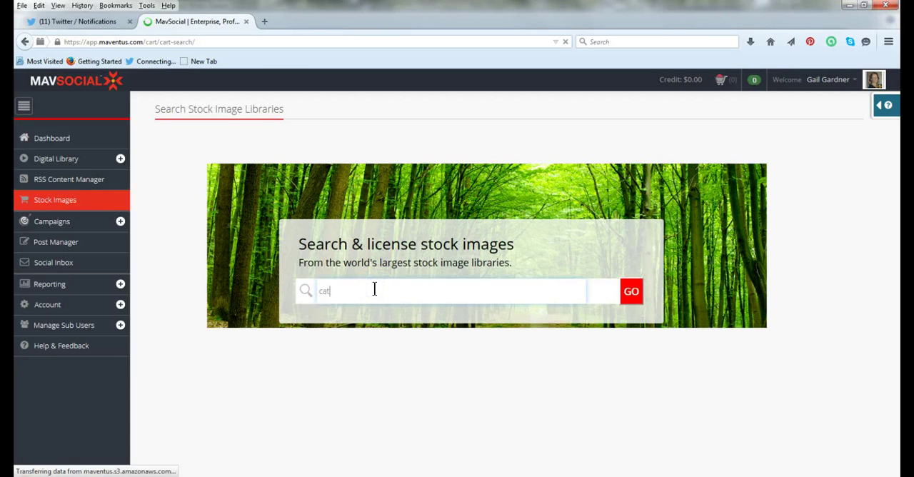
click(631, 291)
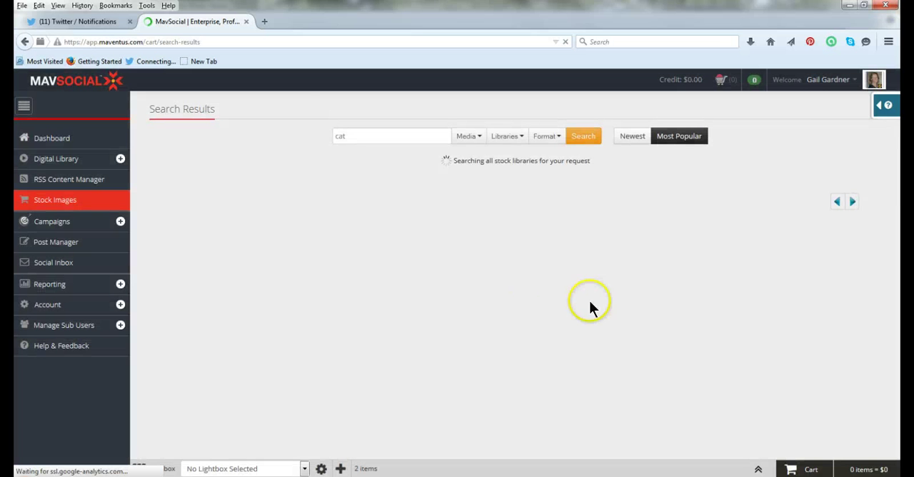
Limit the cat image search to the Pixabay Images library, rerun it and look over the images
click(517, 137)
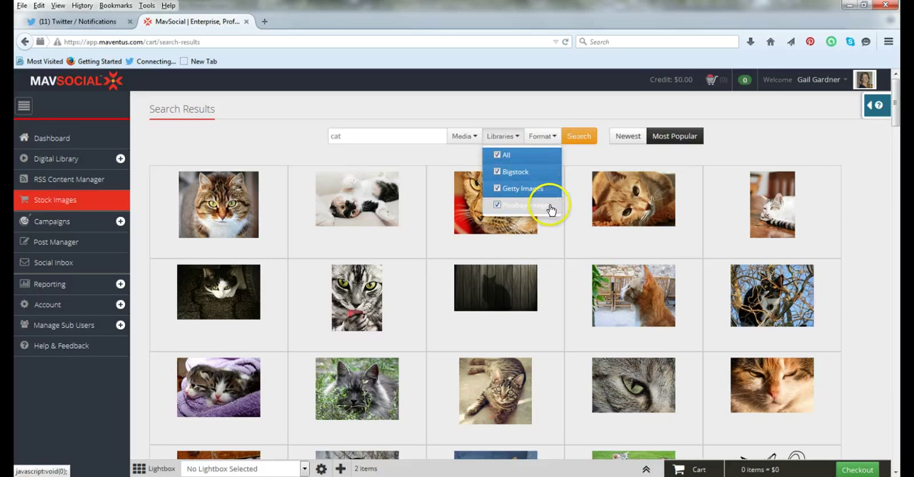
click(496, 156)
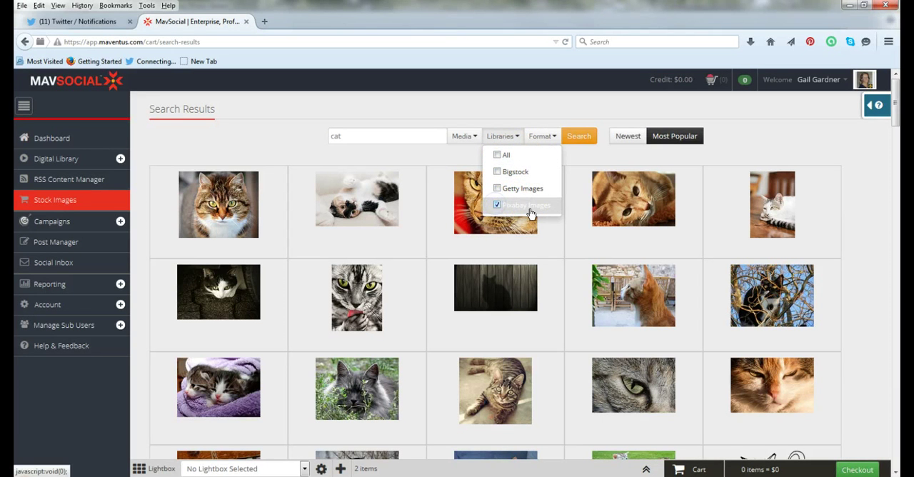
click(529, 207)
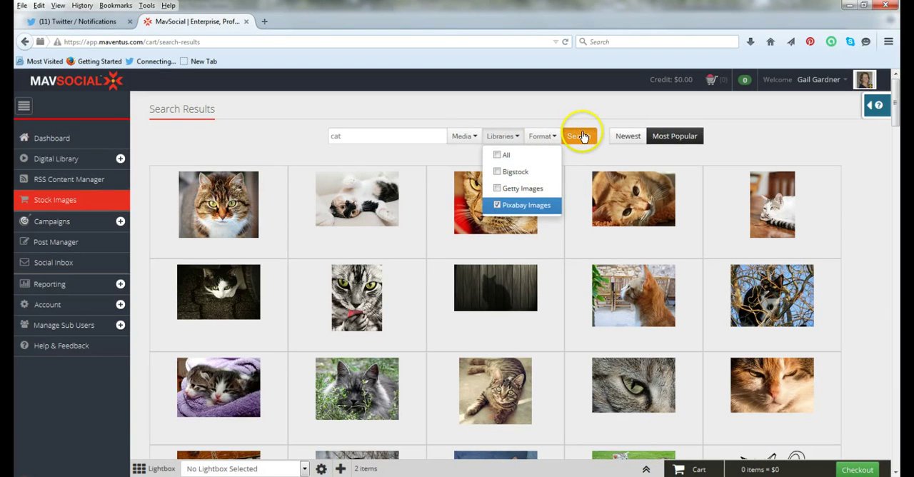
click(579, 136)
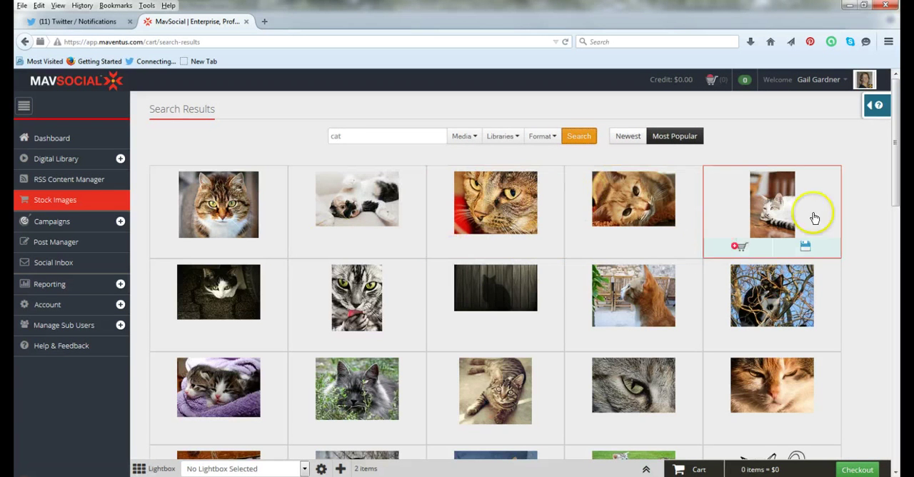
drag(892, 153, 898, 127)
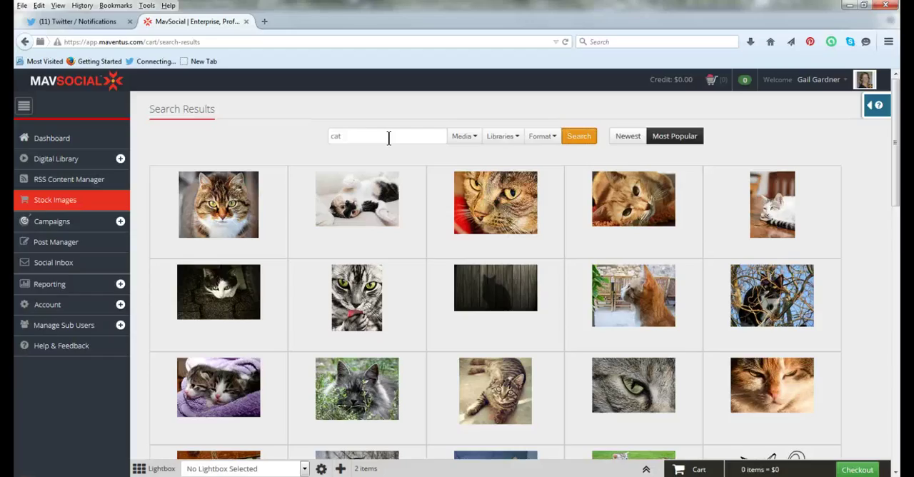
click(326, 143)
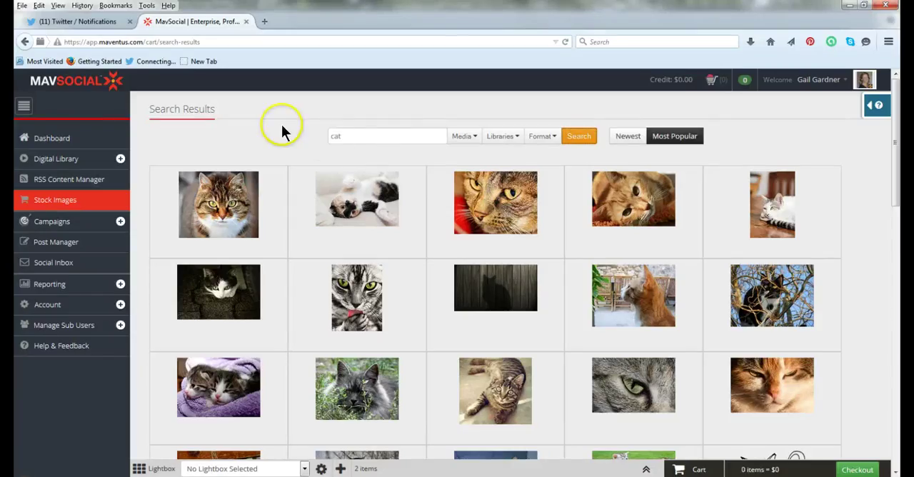